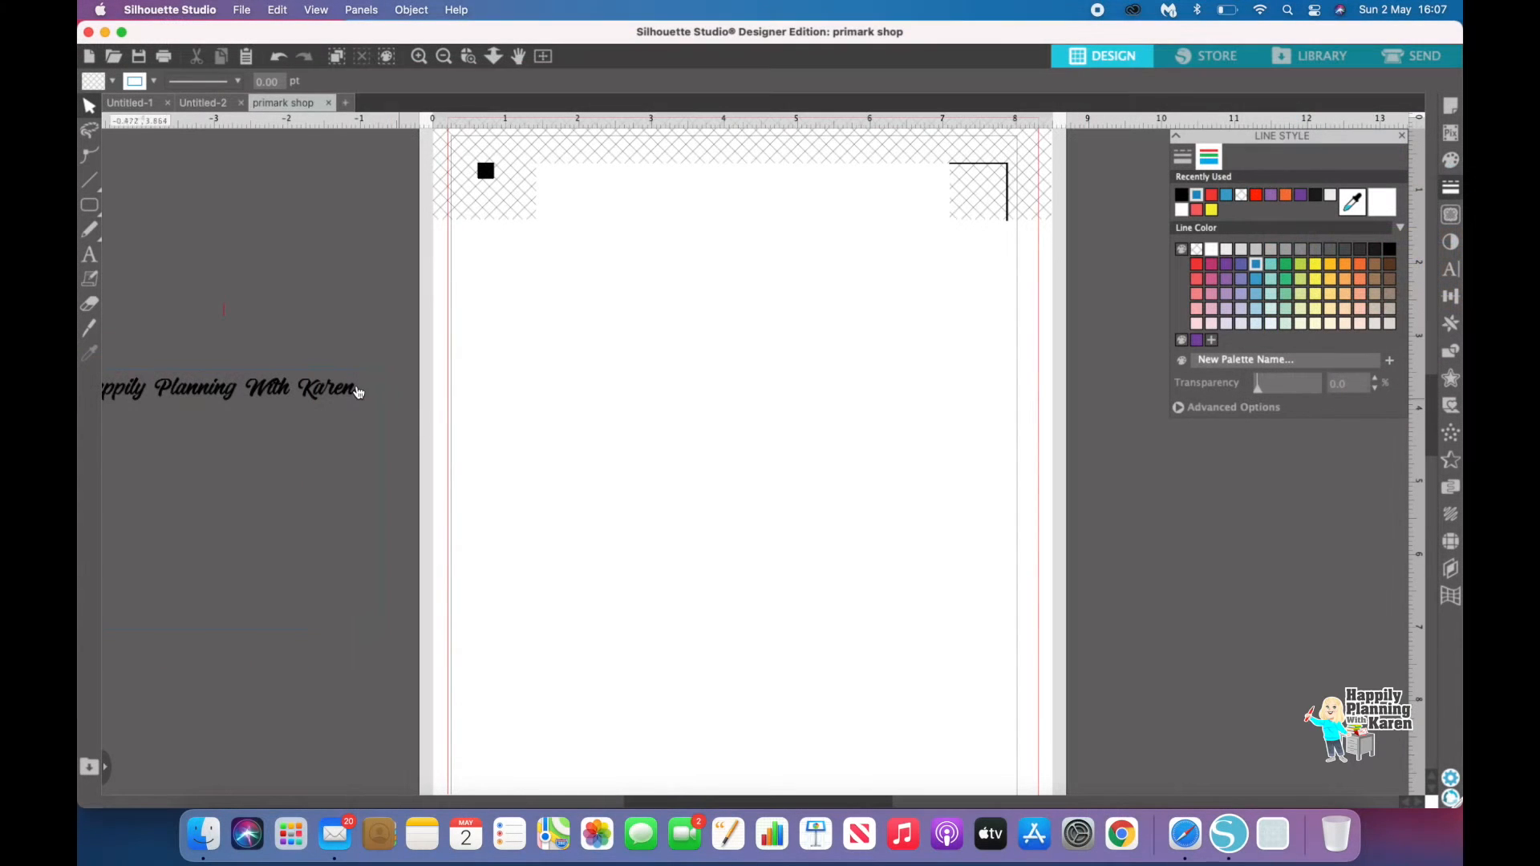
Step: Add a text box reading "PRIMARK" near the top of the page
{"action": "left_click", "coordinate": [90, 258]}
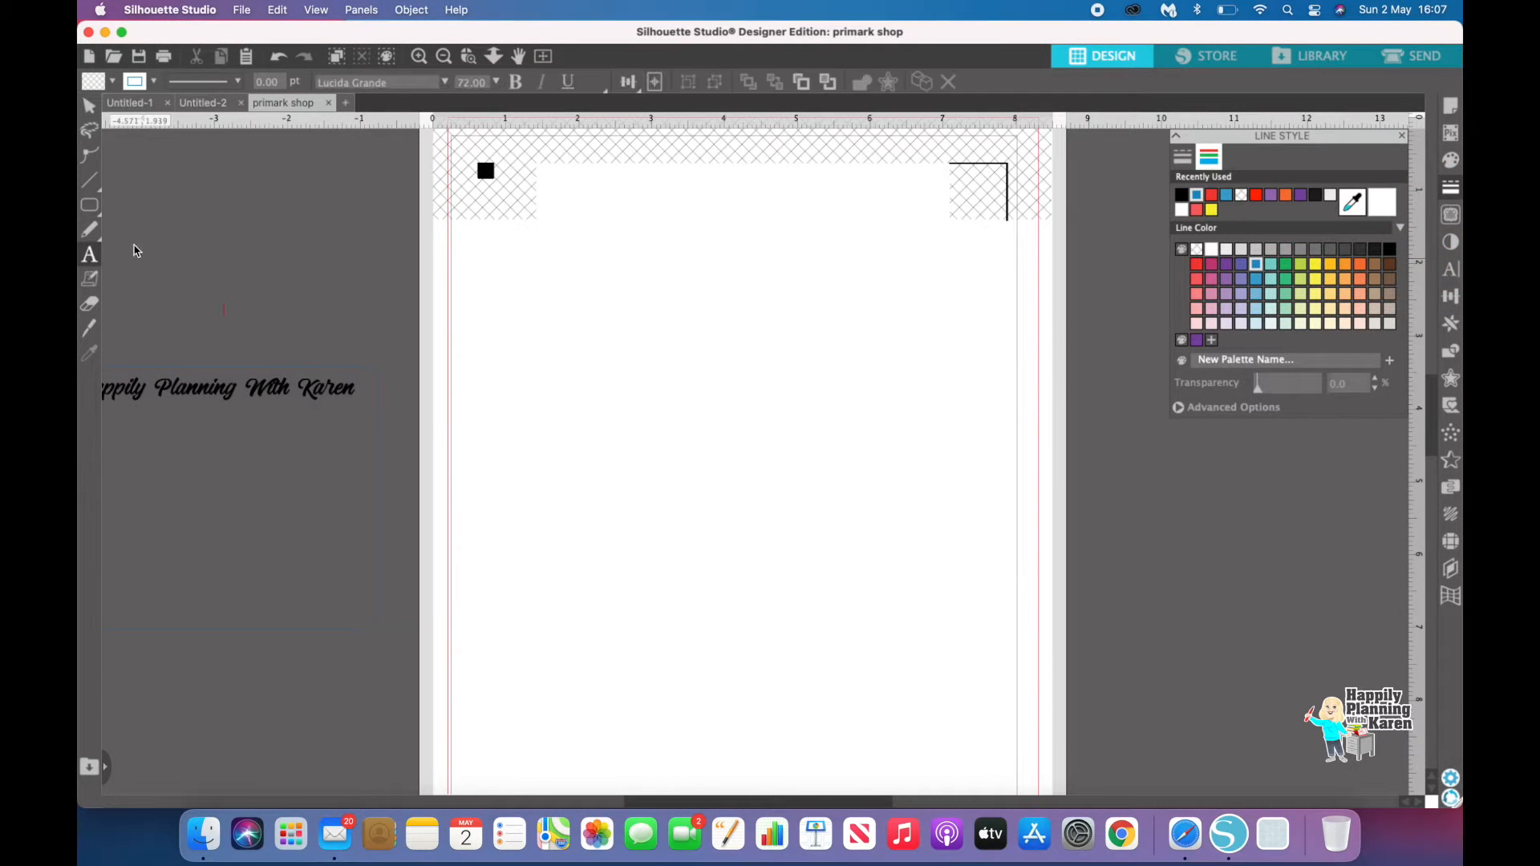
{"action": "left_click", "coordinate": [547, 346]}
{"action": "type", "text": "P"}
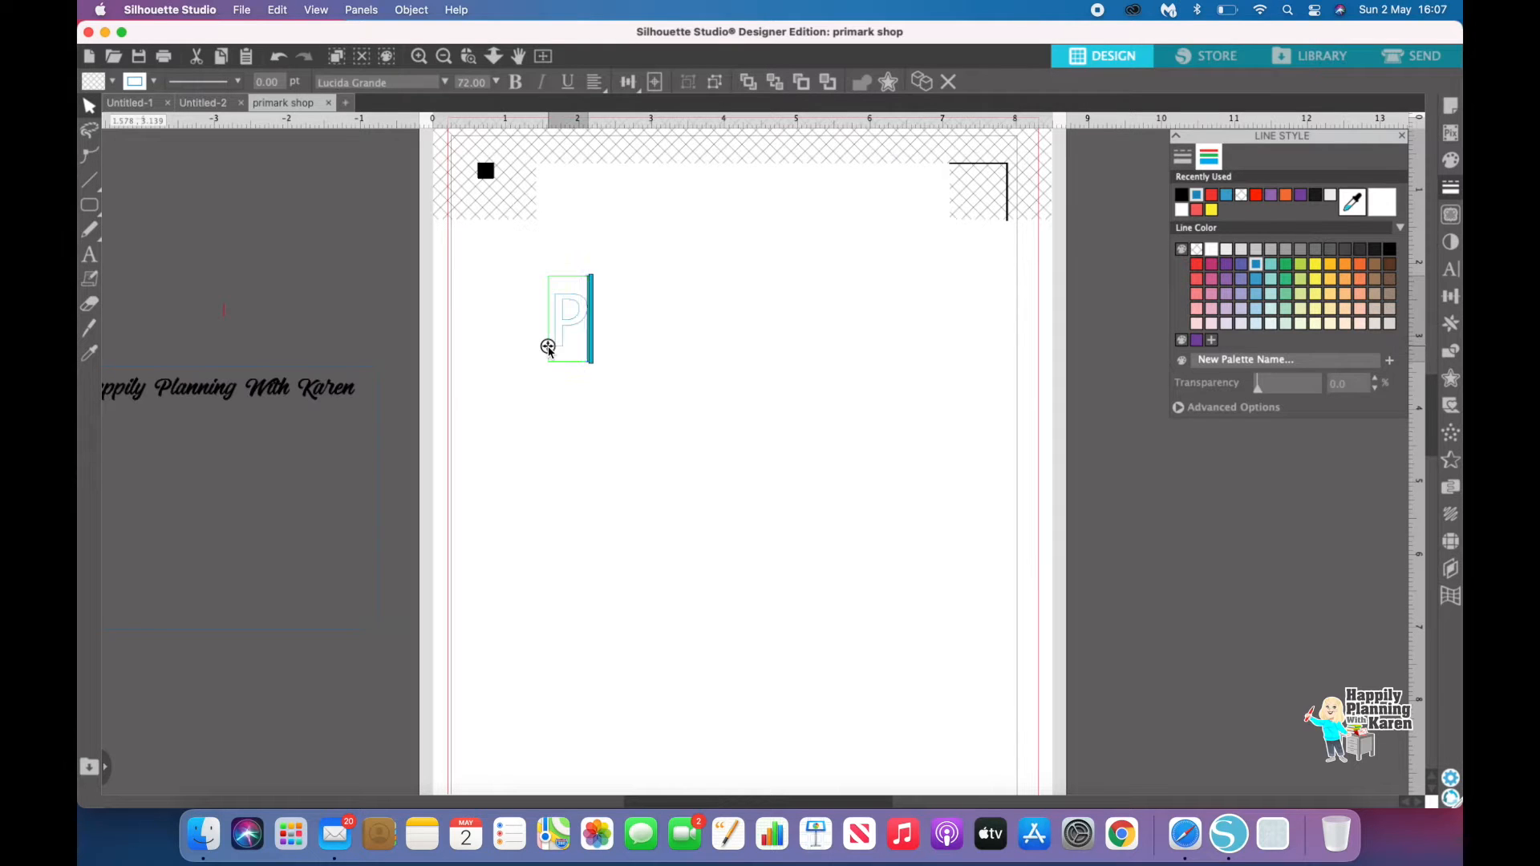
{"action": "type", "text": "RIMARK"}
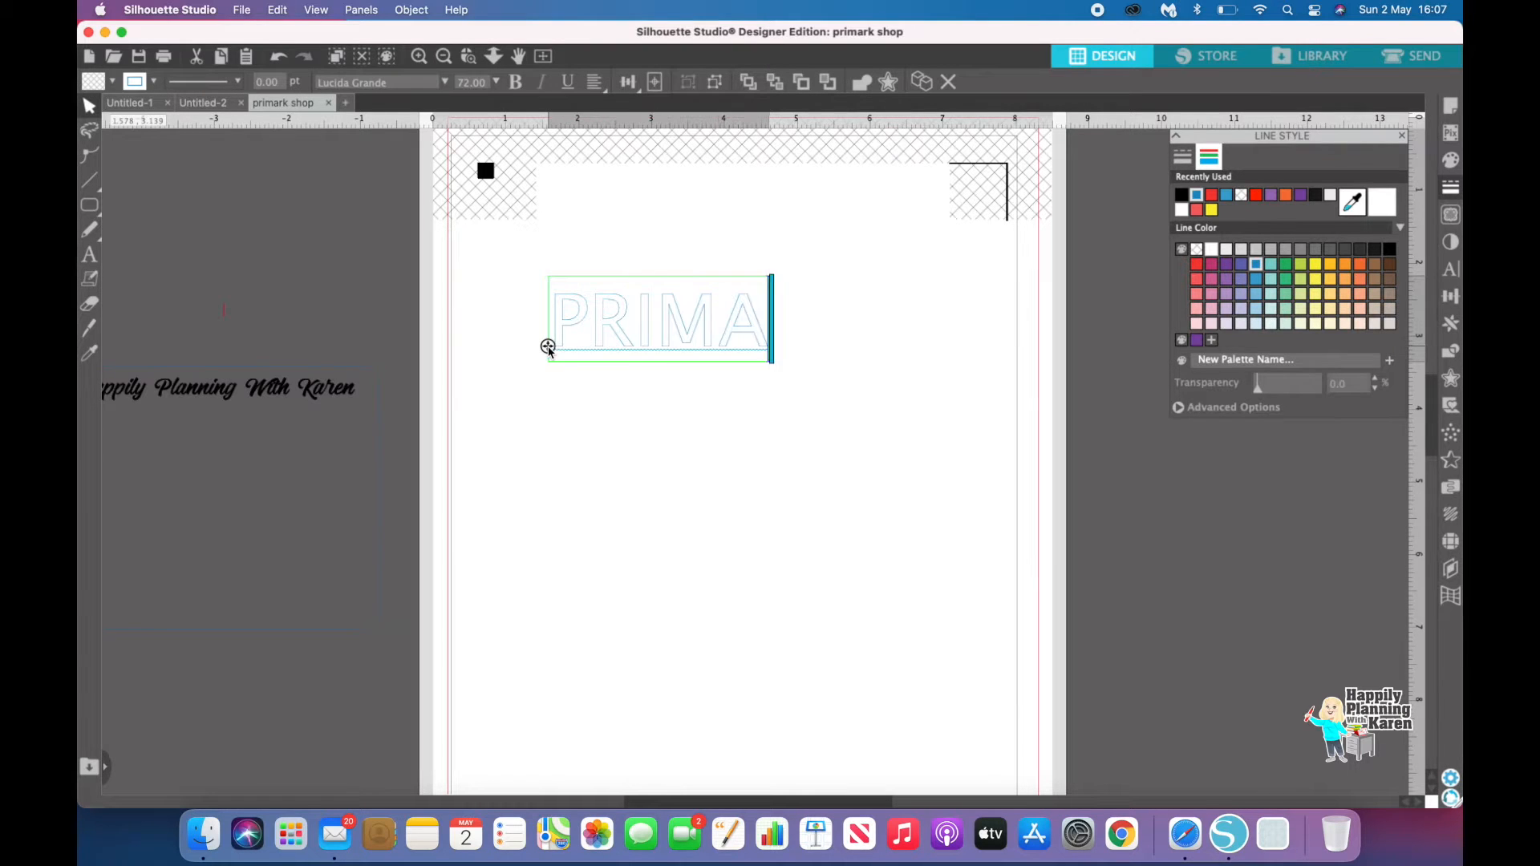
Step: Select the PRIMARK text and change its font to Stay and Shine
{"action": "left_click", "coordinate": [509, 265]}
{"action": "left_click_drag", "start_coordinate": [510, 263], "coordinate": [902, 401]}
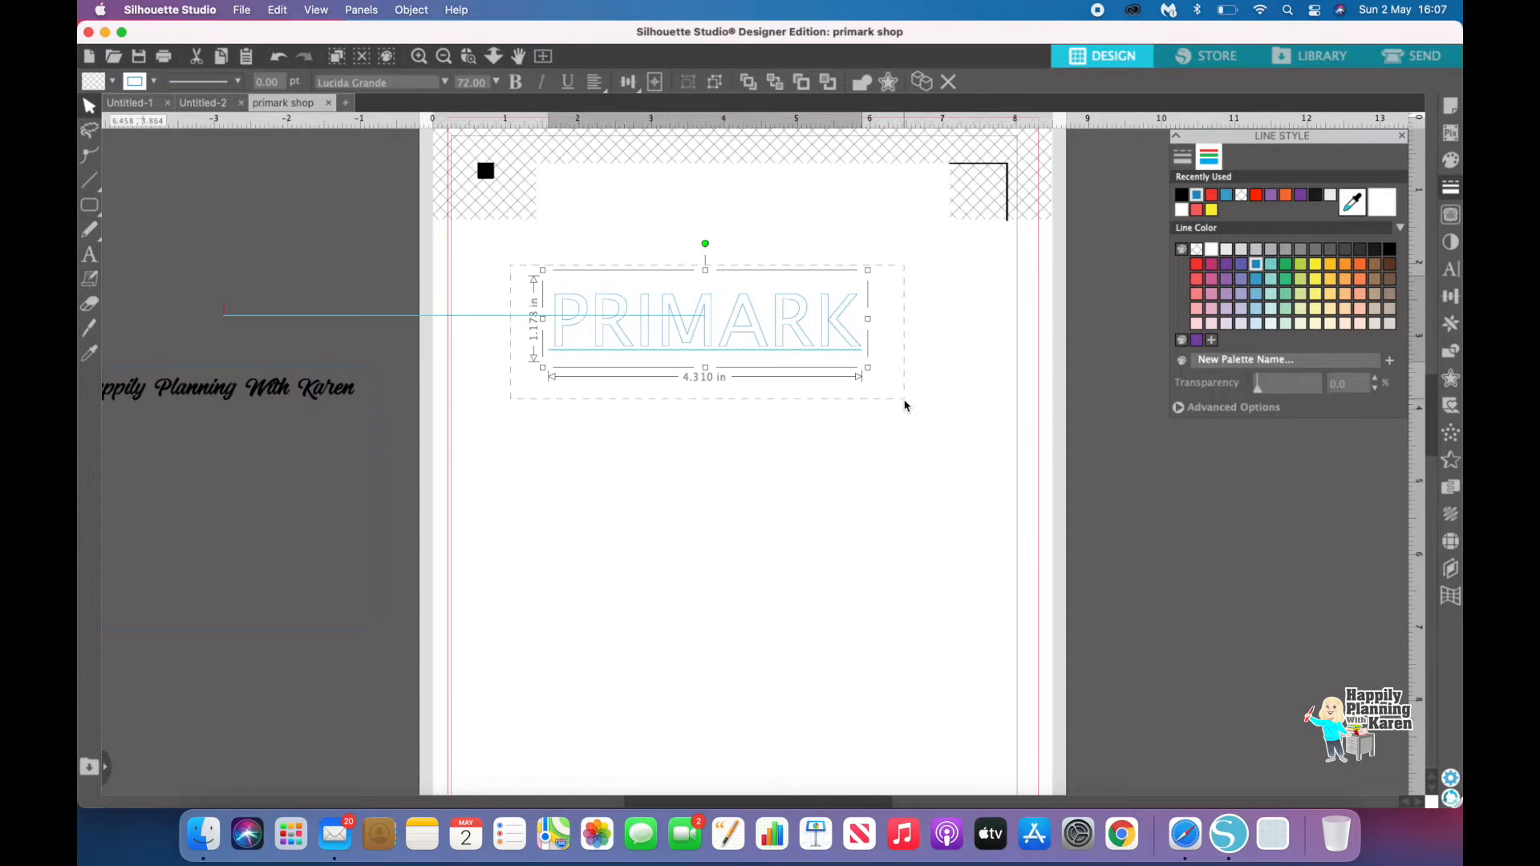
{"action": "left_click", "coordinate": [1452, 270]}
{"action": "scroll", "coordinate": [1299, 281], "scroll_direction": "up", "scroll_amount": 20}
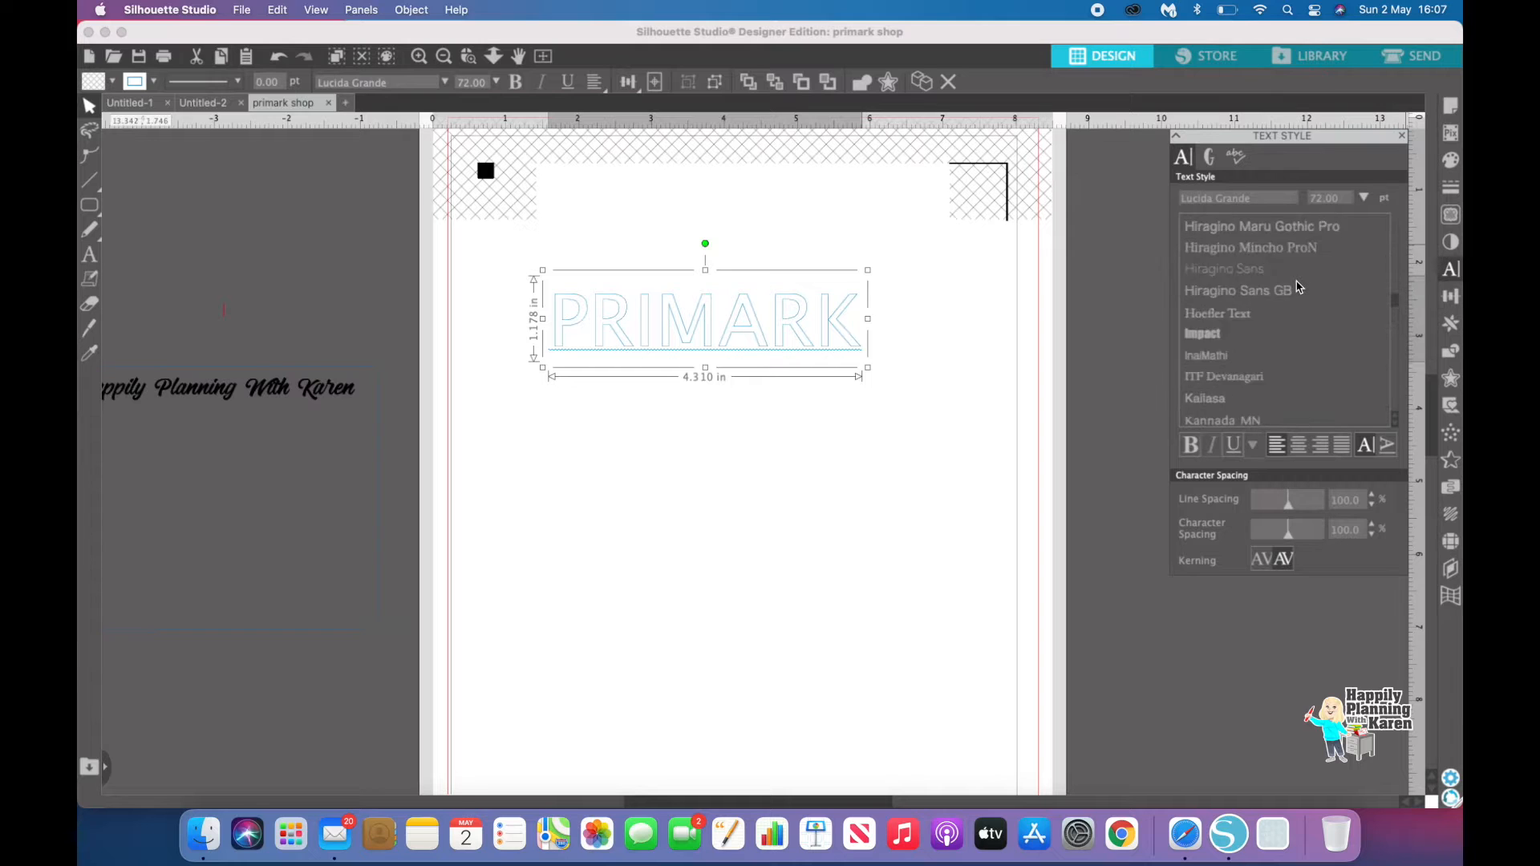
{"action": "scroll", "coordinate": [1299, 286], "scroll_direction": "up", "scroll_amount": 3}
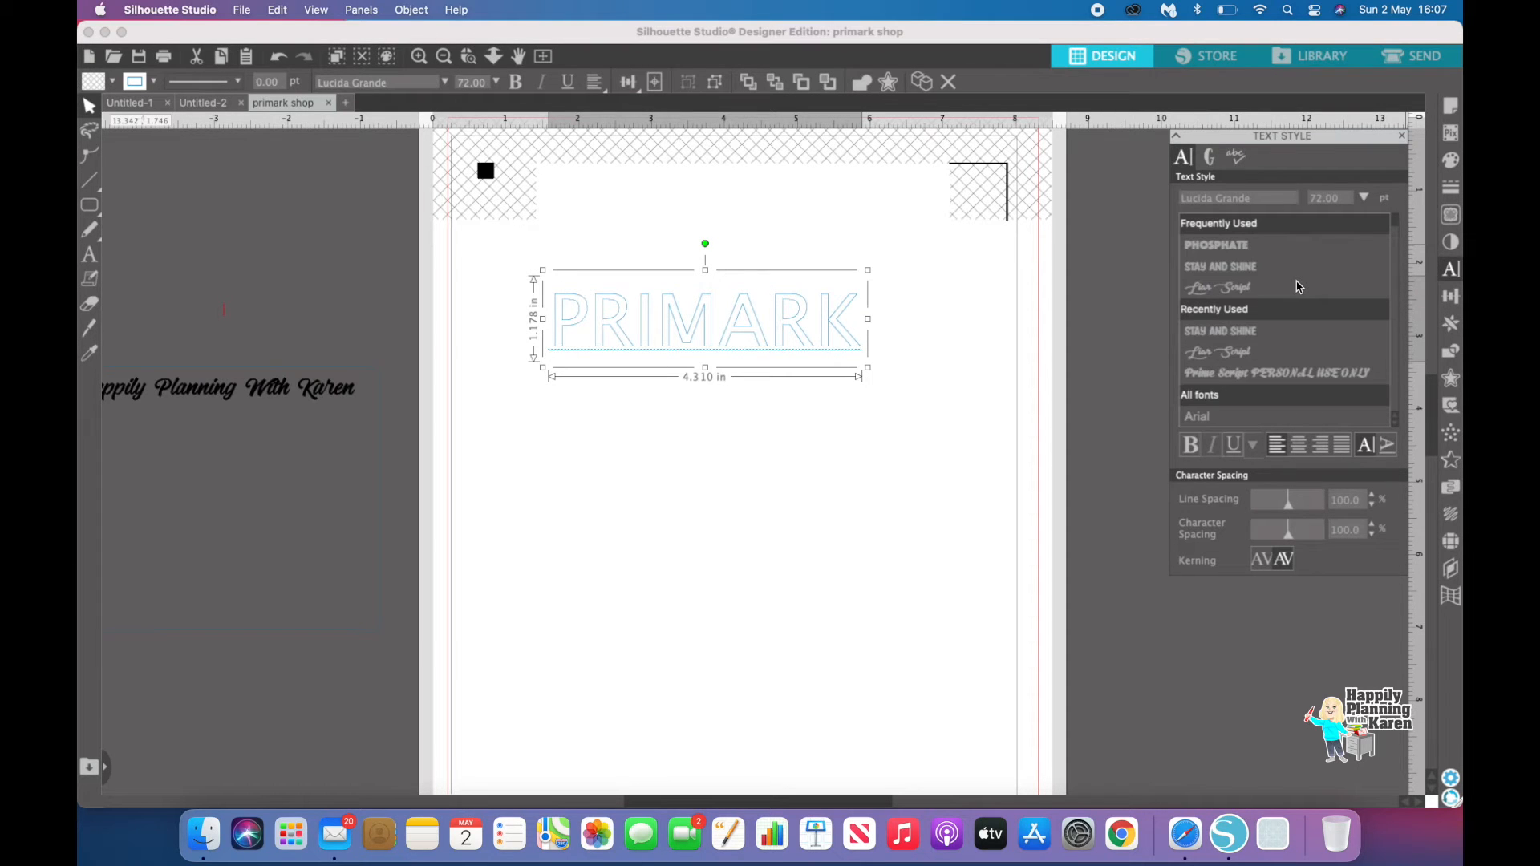
{"action": "left_click", "coordinate": [1254, 267]}
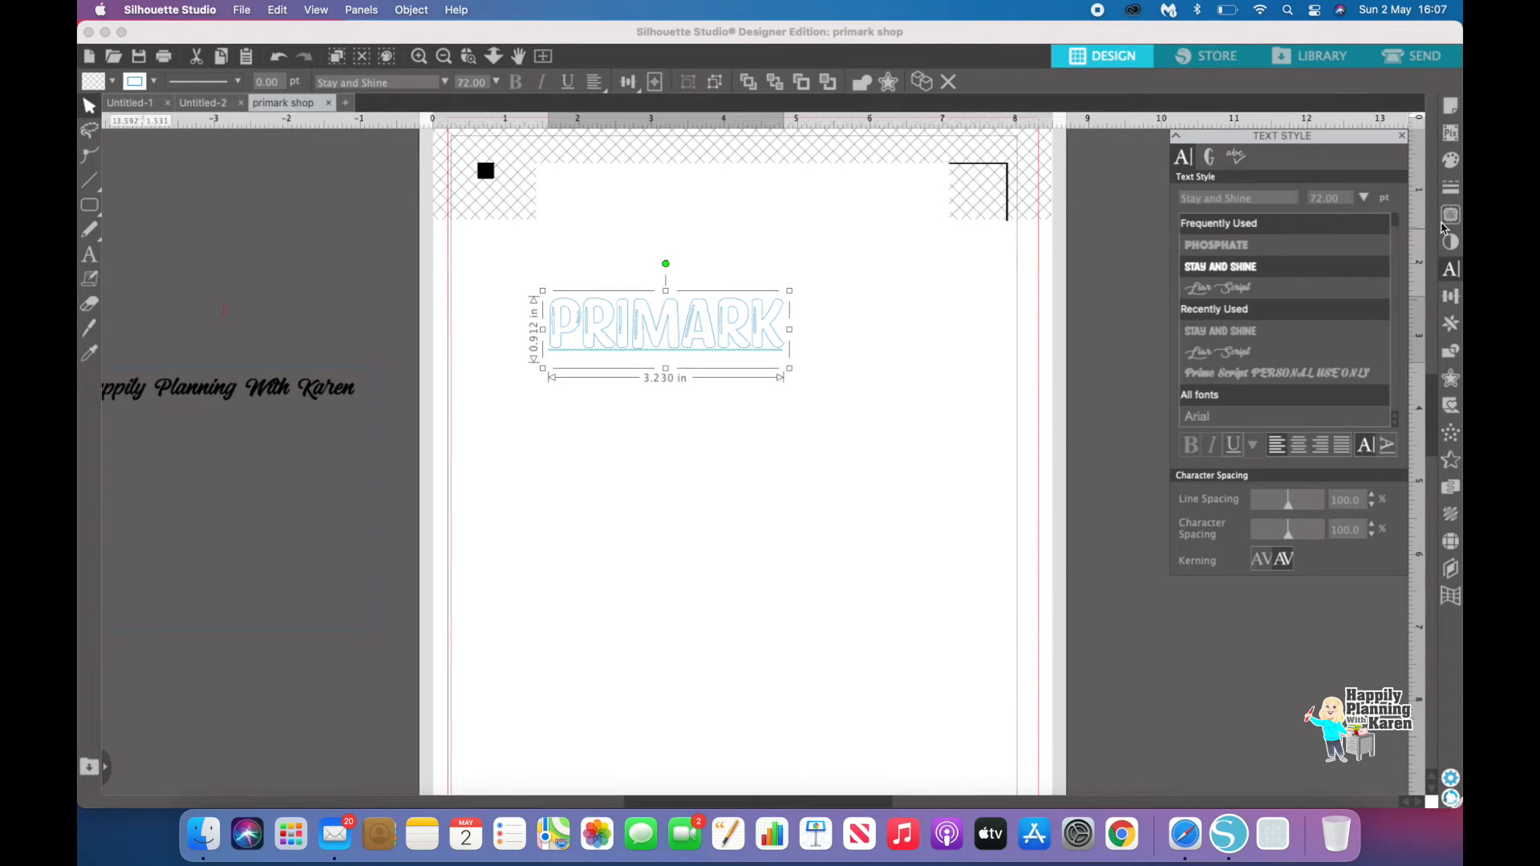
Step: Fill the PRIMARK text black and set its line colour to black
{"action": "left_click", "coordinate": [1449, 160]}
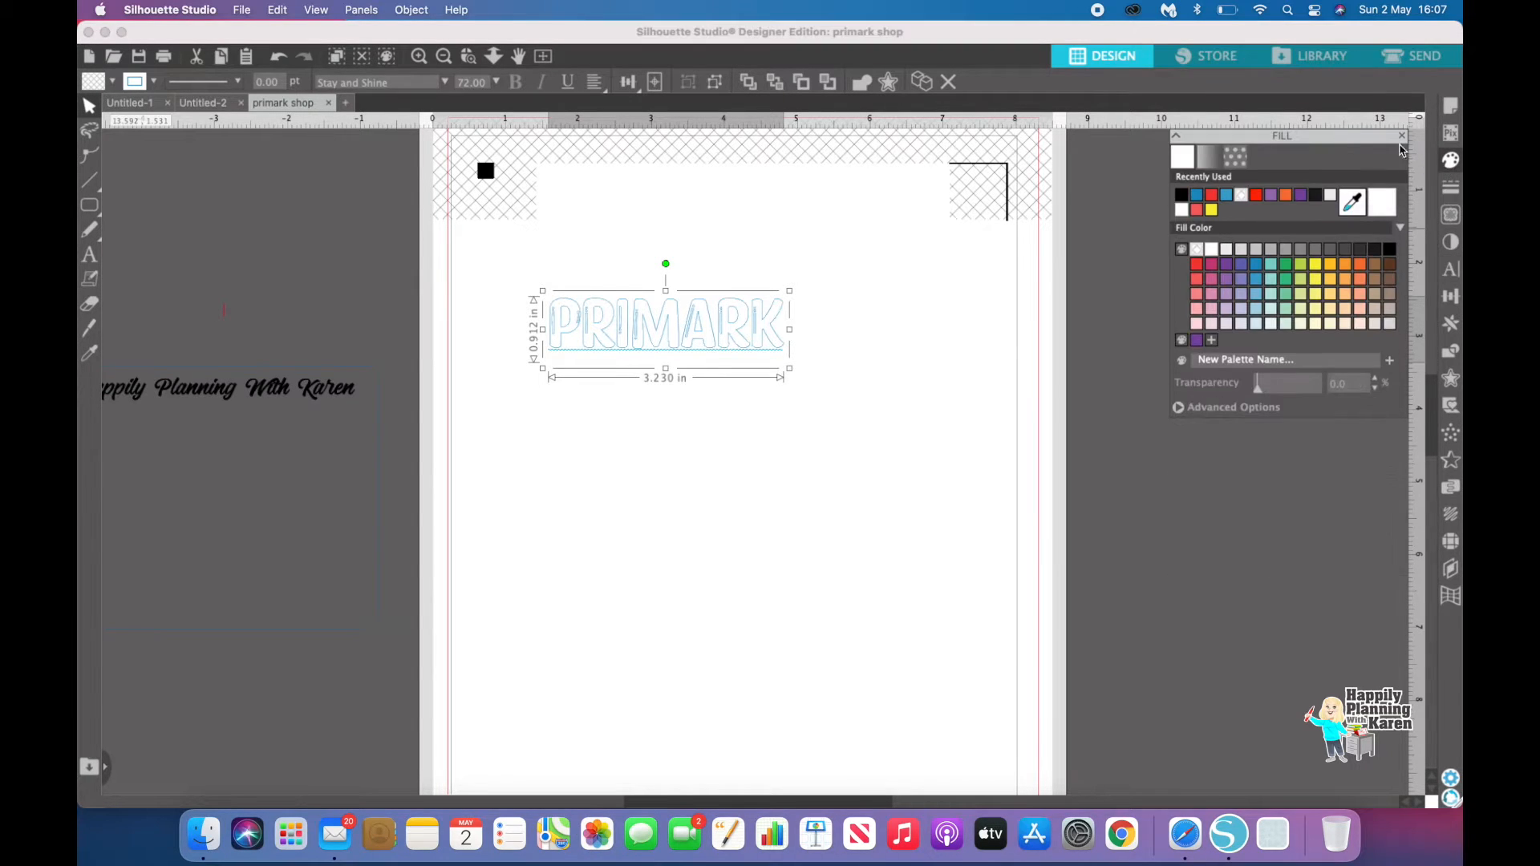
{"action": "left_click", "coordinate": [1182, 195]}
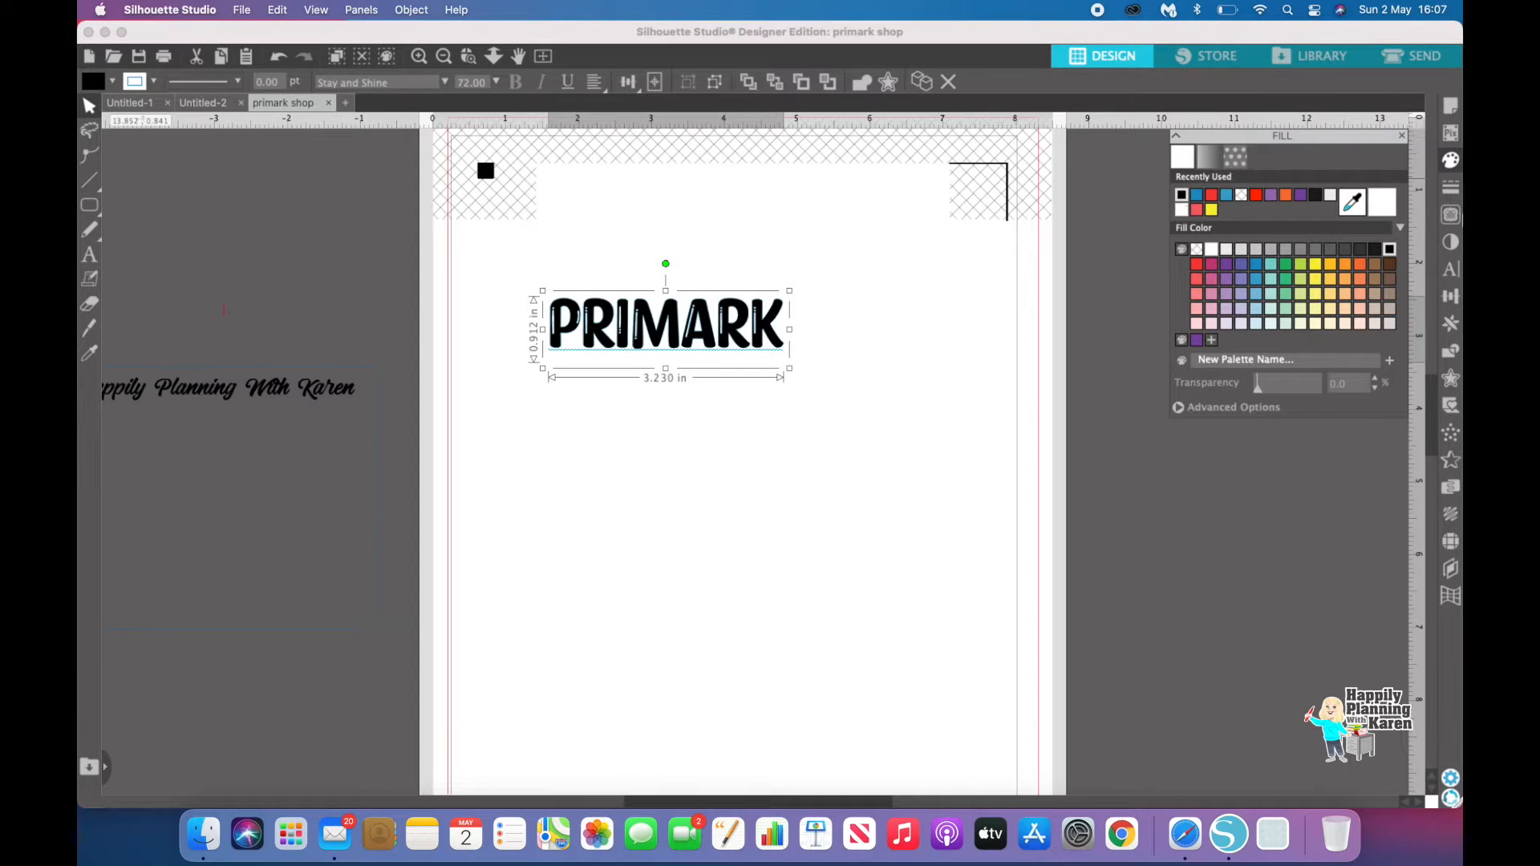
{"action": "left_click", "coordinate": [1450, 187]}
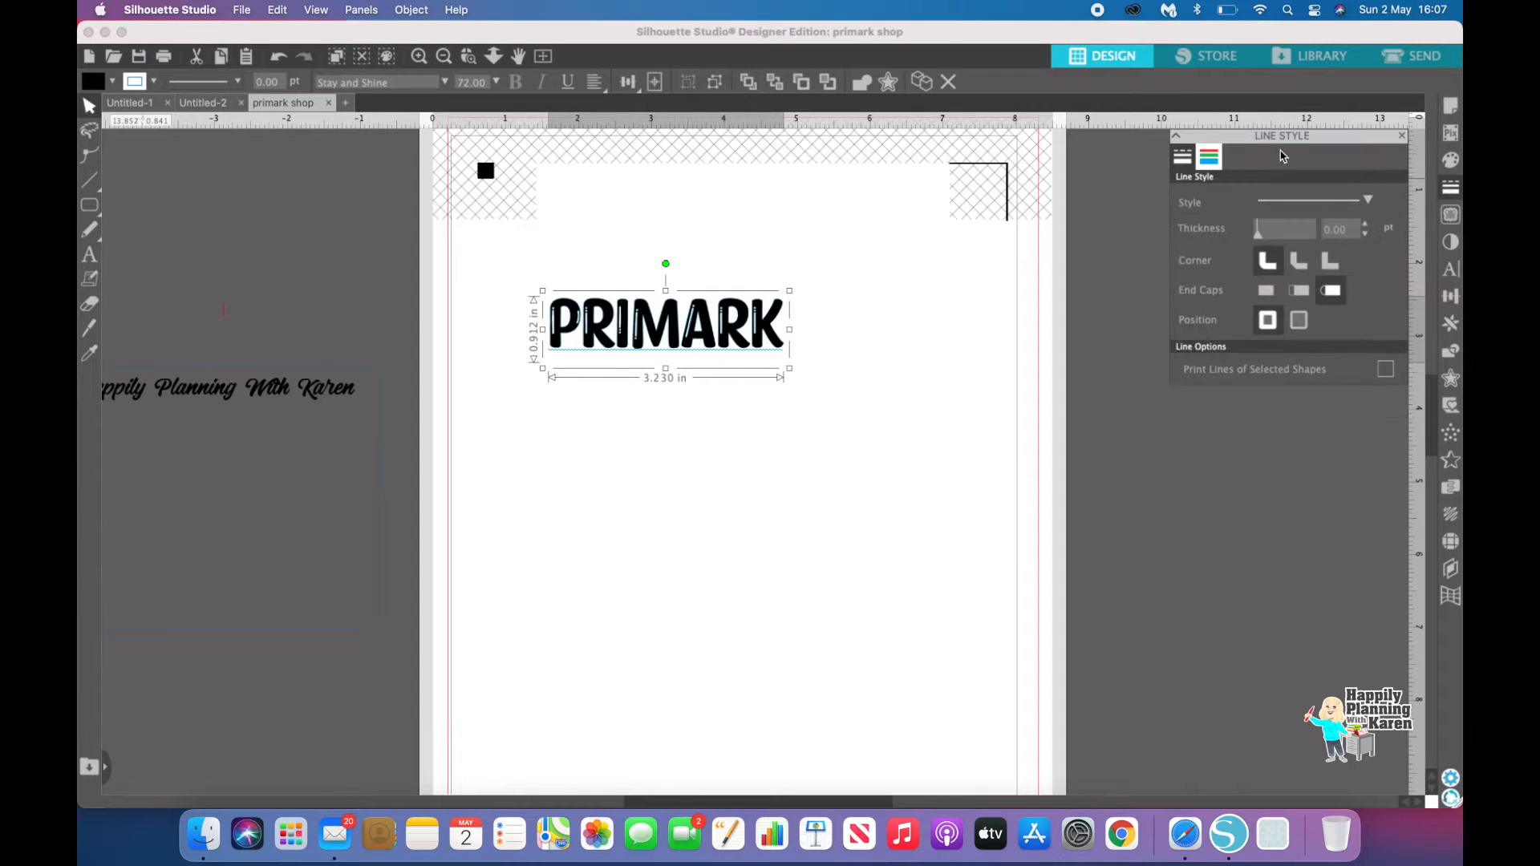
{"action": "left_click", "coordinate": [1220, 158]}
{"action": "left_click", "coordinate": [1183, 195]}
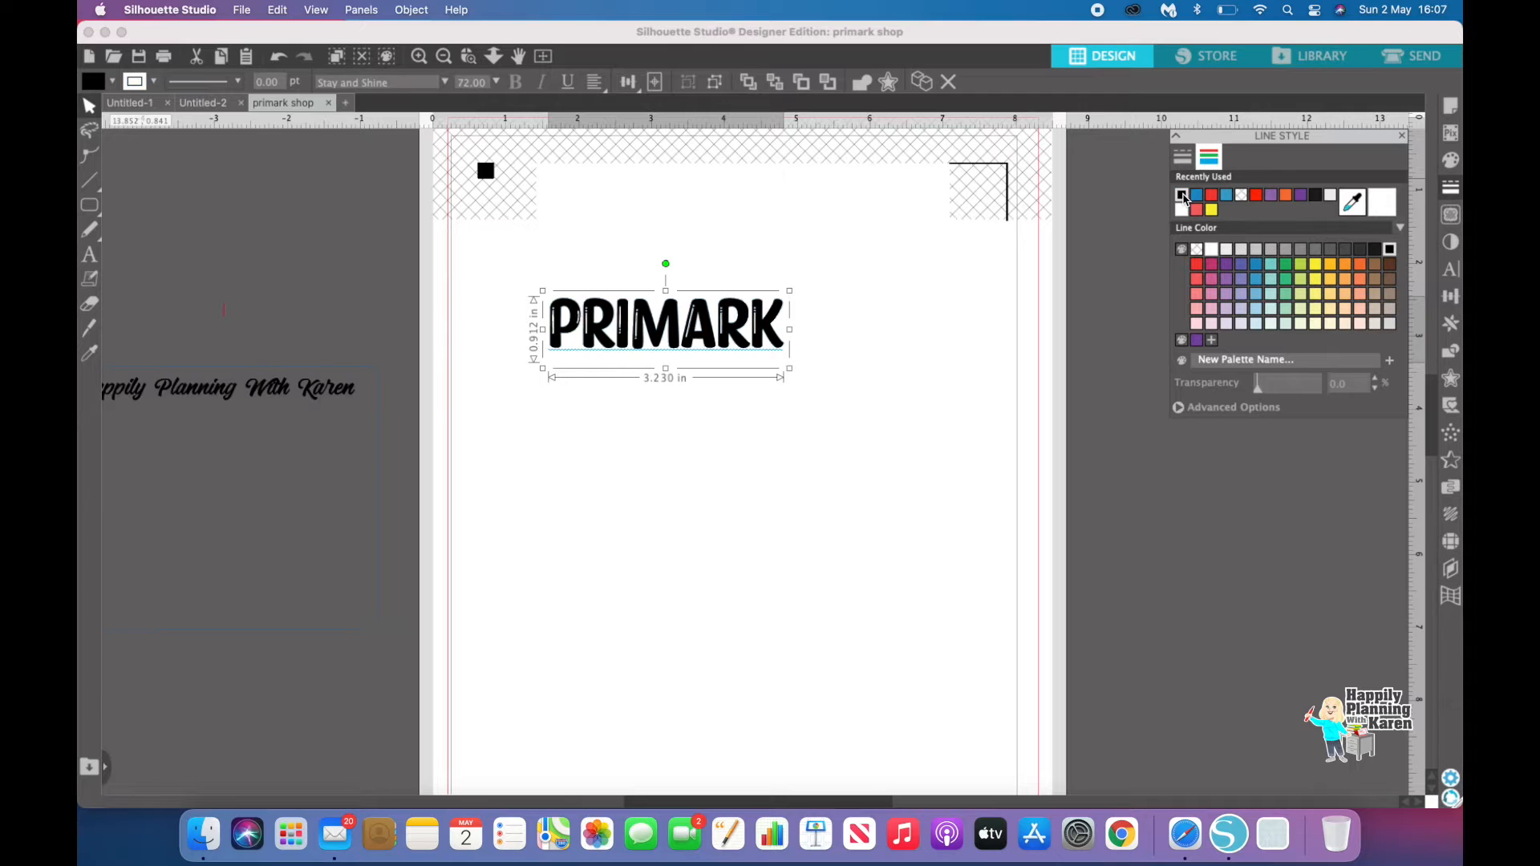
{"action": "left_click", "coordinate": [934, 437]}
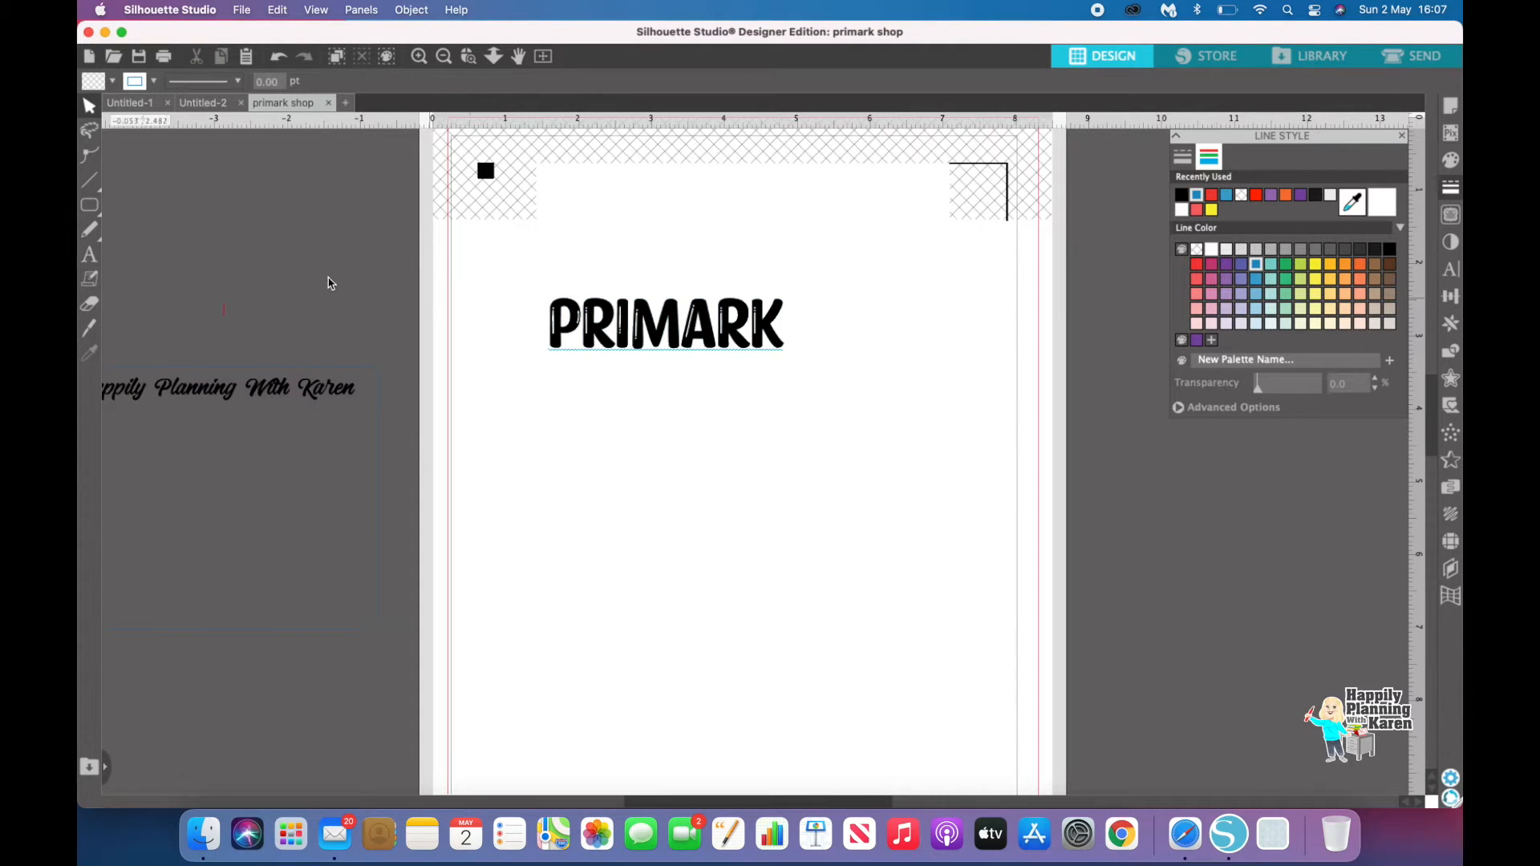
Step: Add a second text box reading "Photo" below PRIMARK
{"action": "left_click", "coordinate": [89, 255]}
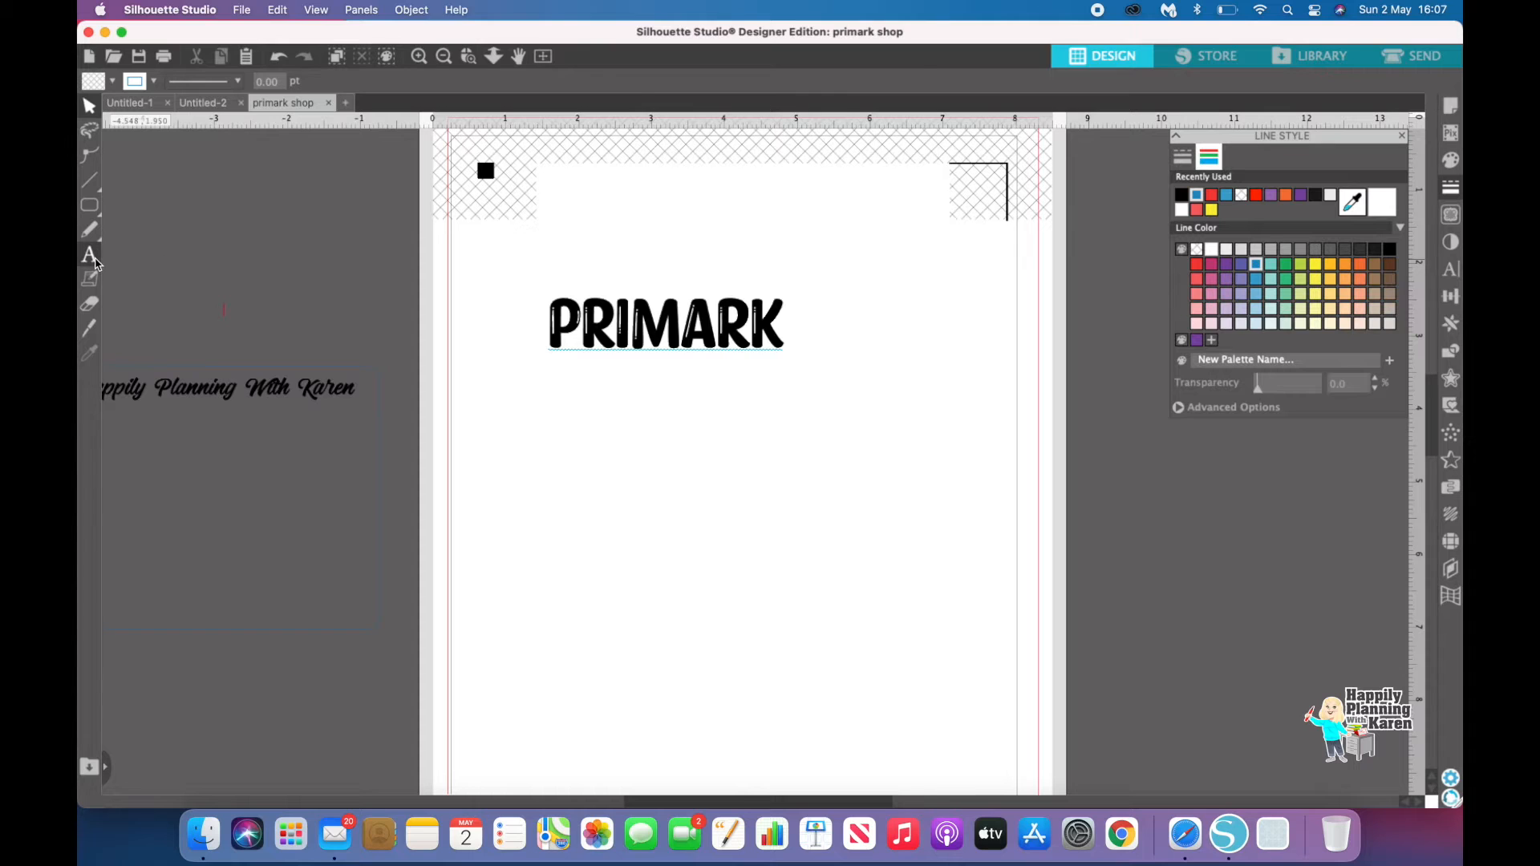
{"action": "left_click", "coordinate": [626, 421]}
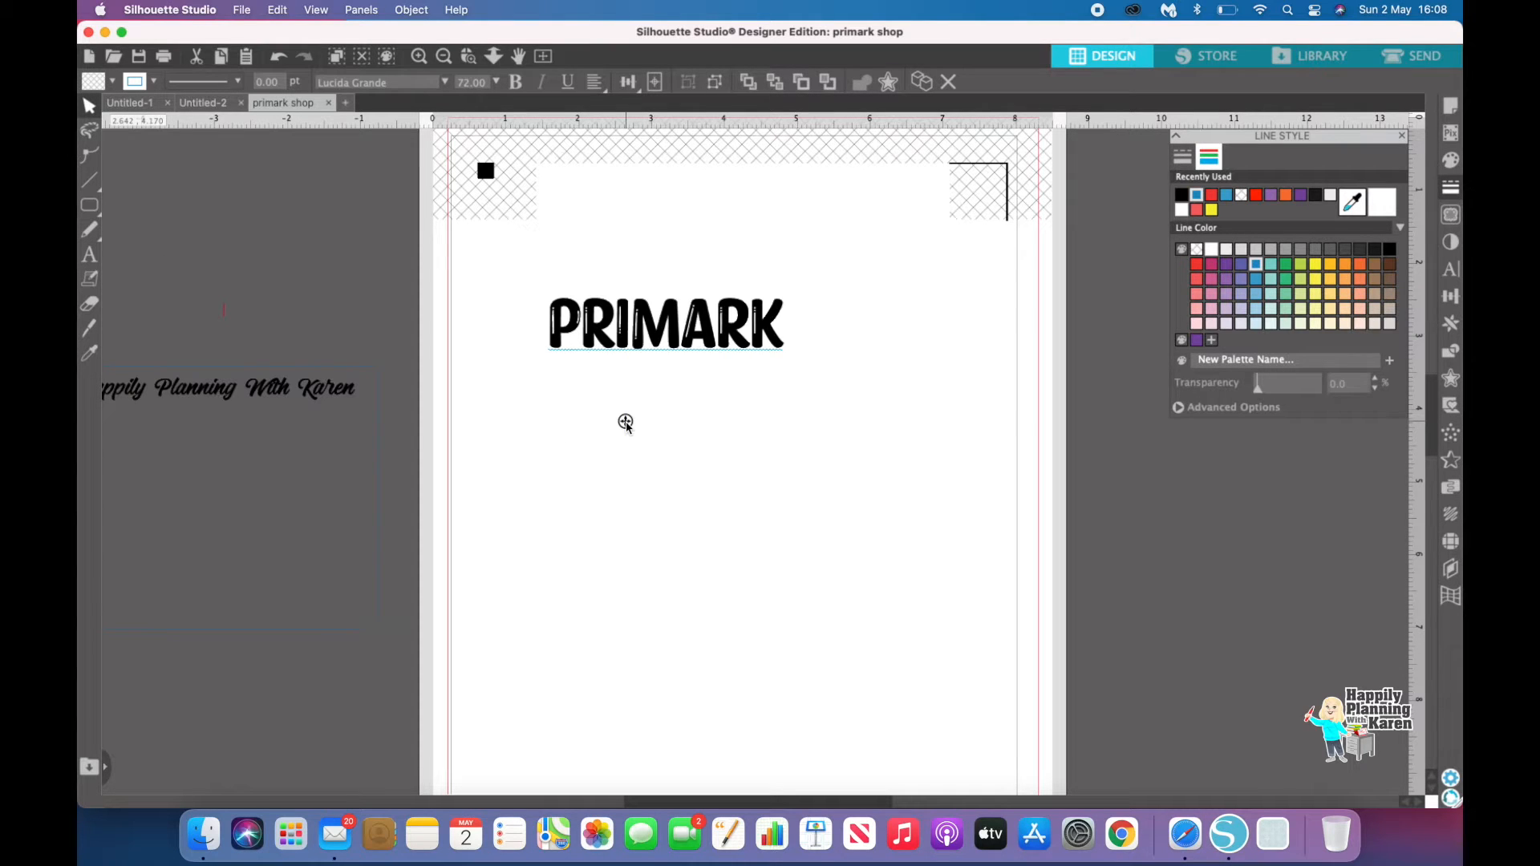
{"action": "key", "text": "Return"}
{"action": "key", "text": "BackSpace"}
{"action": "key", "text": "BackSpace"}
{"action": "type", "text": "Photo"}
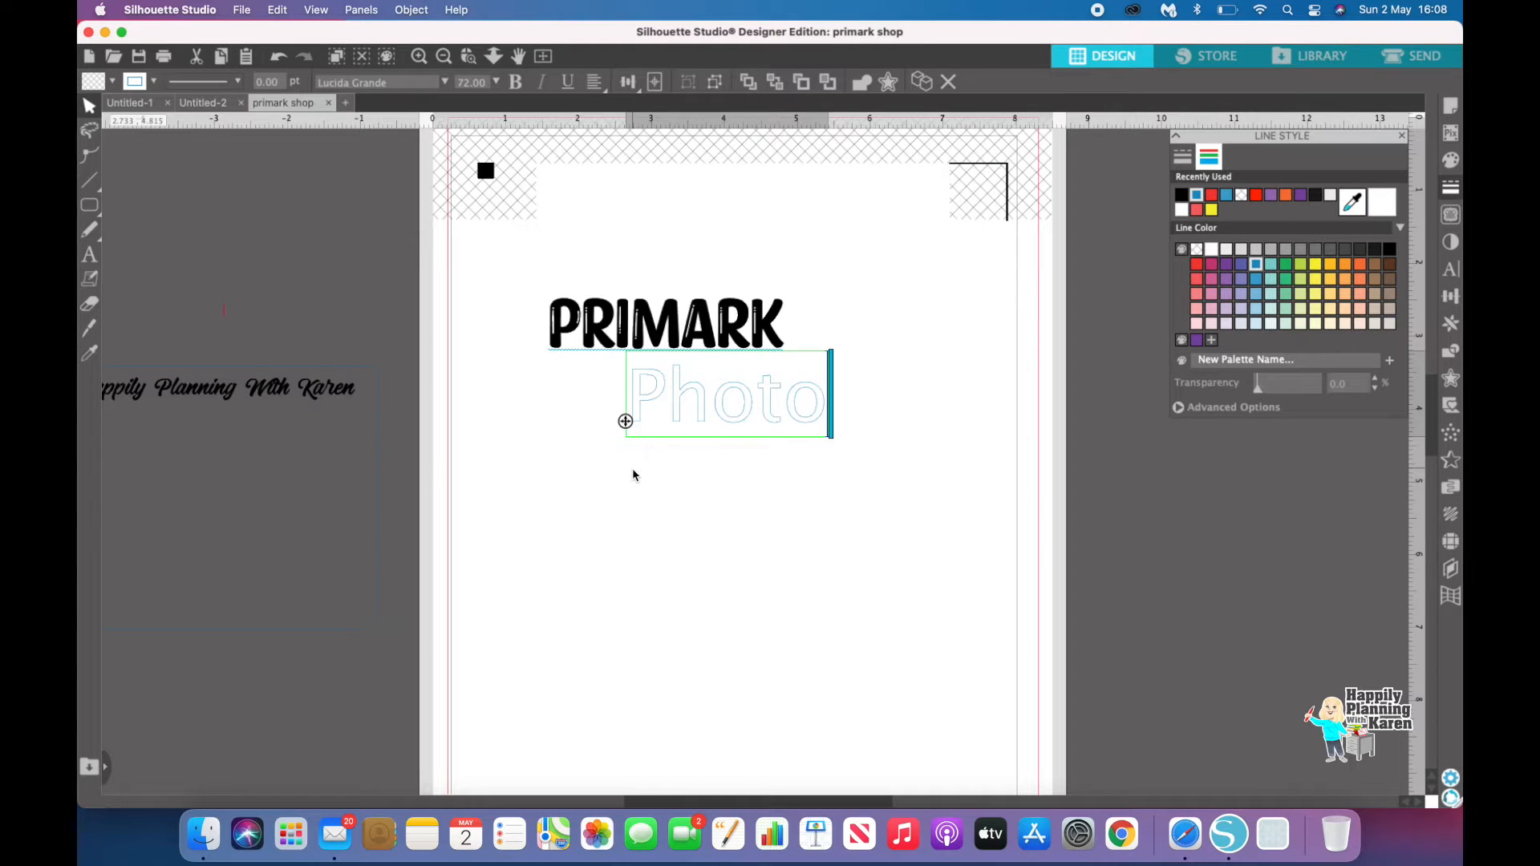
Step: Select the Photo text and try the Pine Script font on it
{"action": "left_click", "coordinate": [647, 505]}
{"action": "left_click_drag", "start_coordinate": [610, 363], "coordinate": [844, 401]}
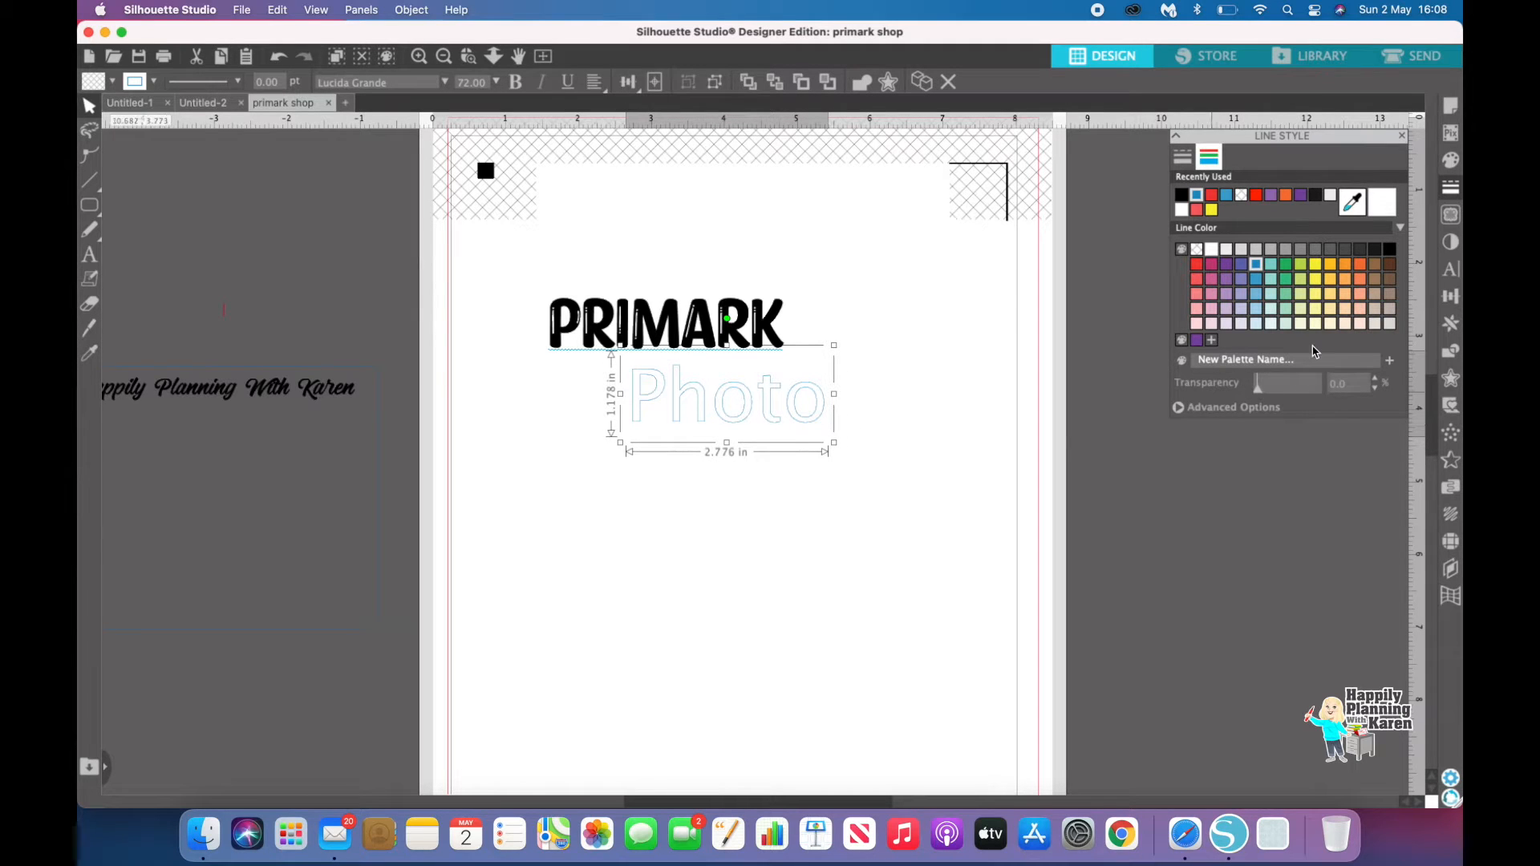
{"action": "left_click", "coordinate": [1450, 271]}
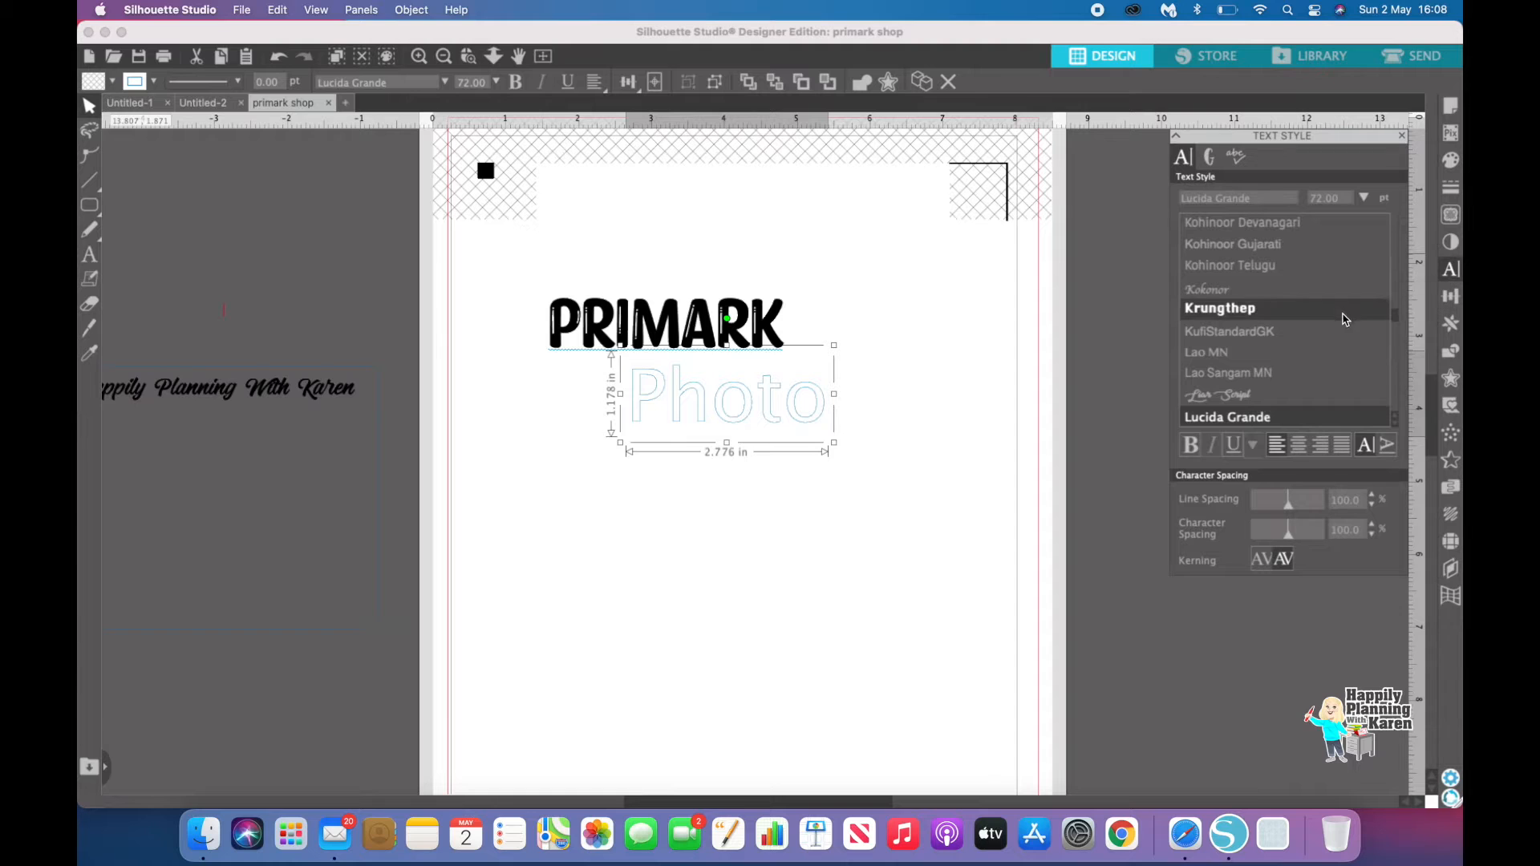
{"action": "scroll", "coordinate": [1323, 341], "scroll_direction": "down", "scroll_amount": 5}
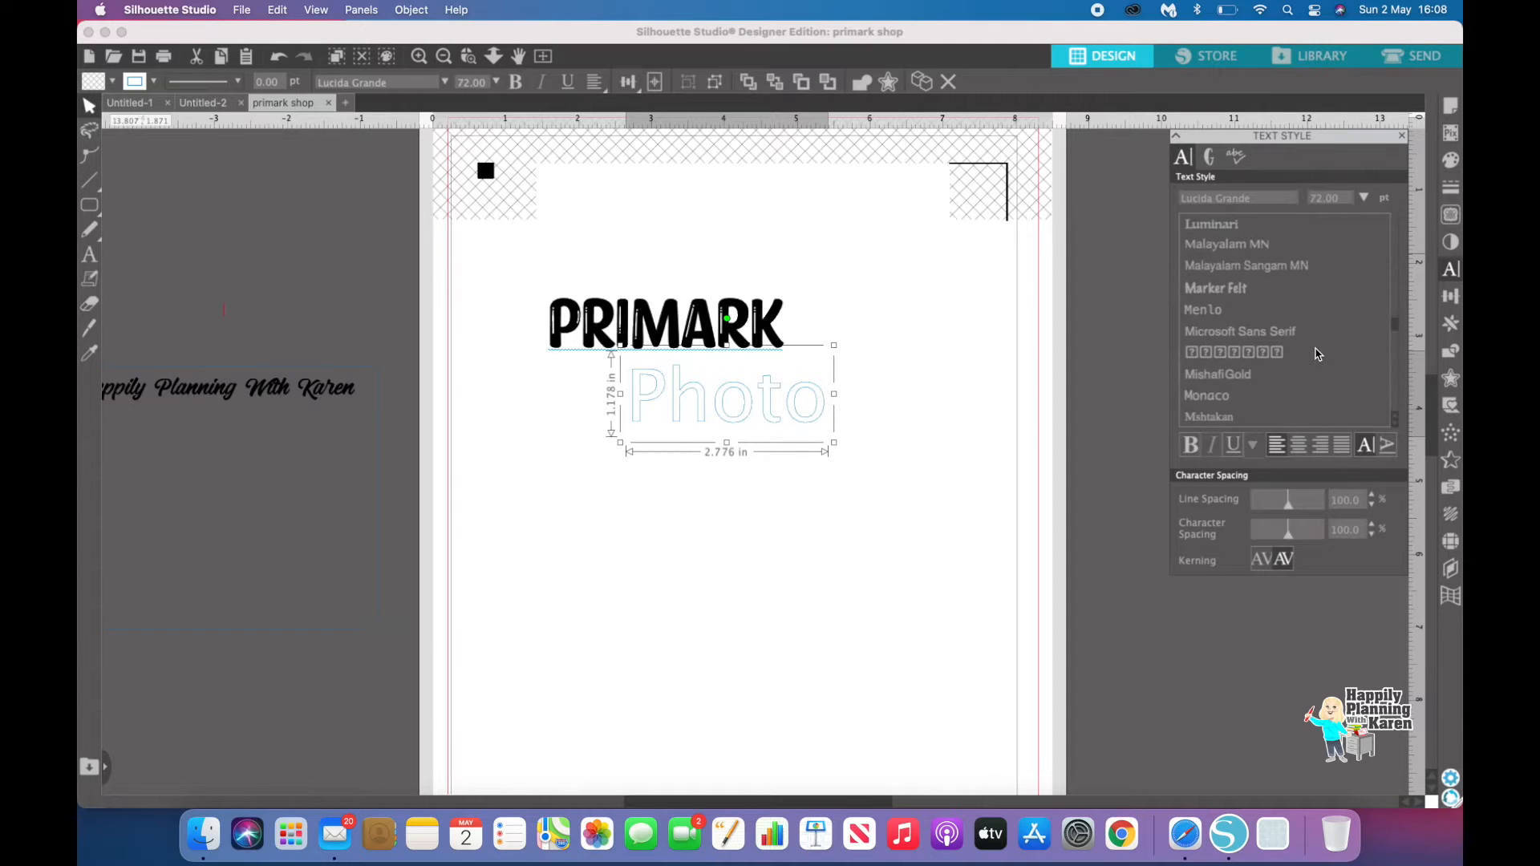
{"action": "scroll", "coordinate": [1317, 355], "scroll_direction": "down", "scroll_amount": 6}
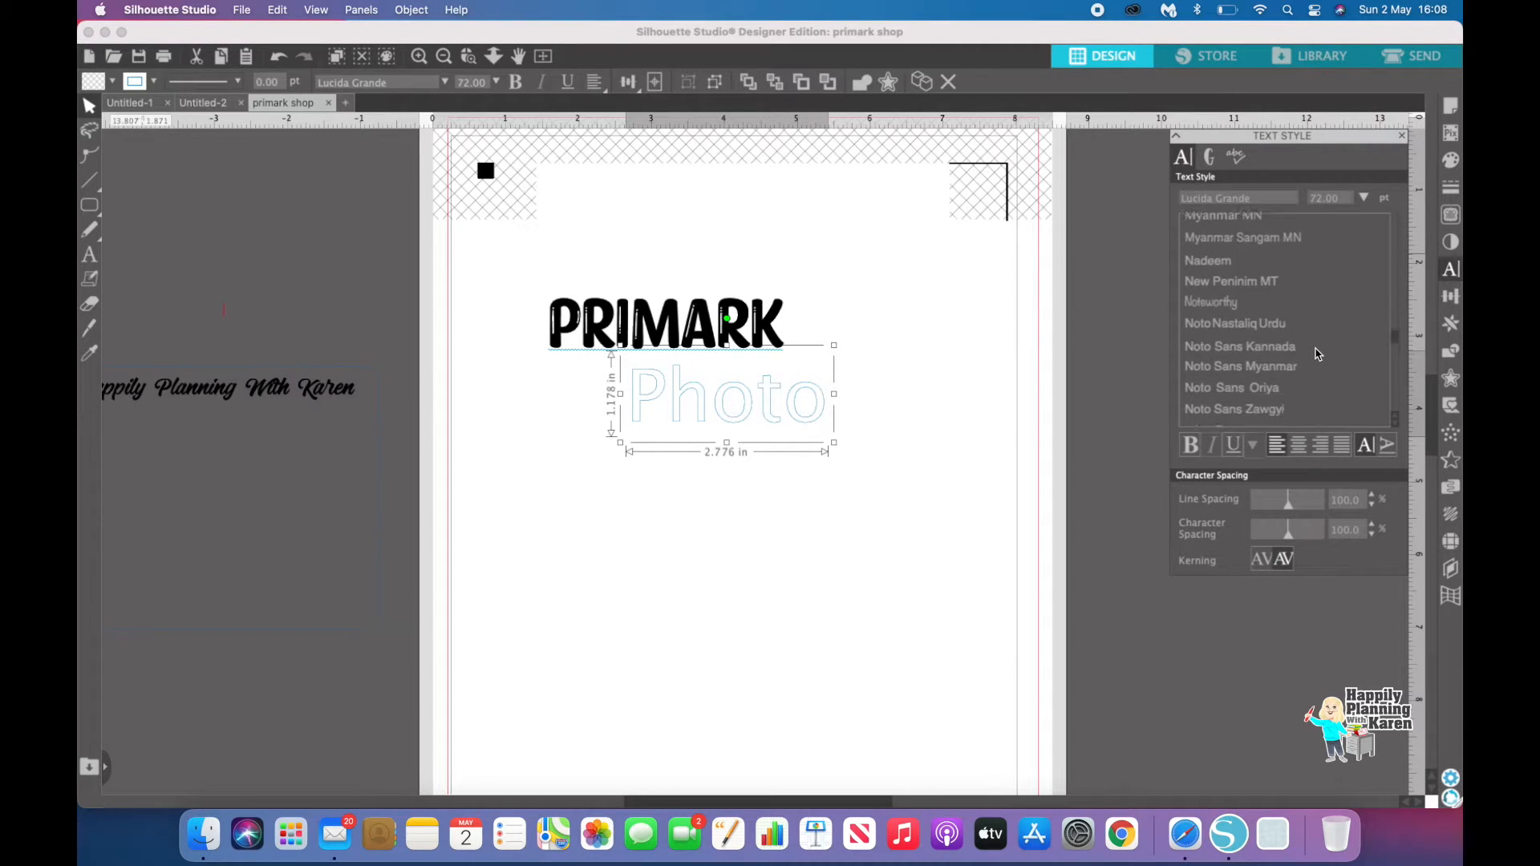
{"action": "scroll", "coordinate": [1316, 354], "scroll_direction": "down", "scroll_amount": 4}
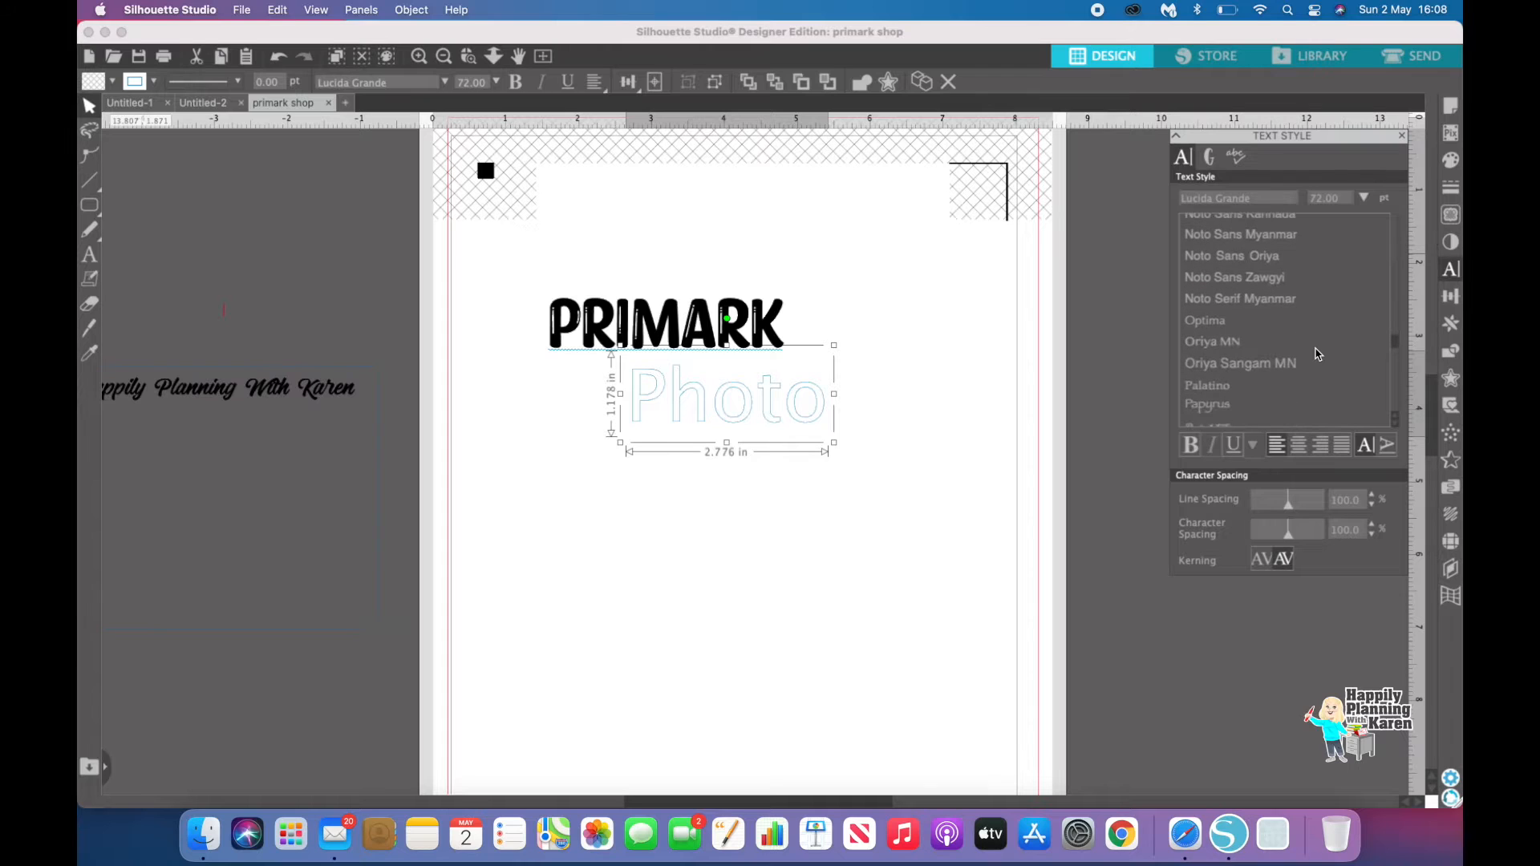
{"action": "scroll", "coordinate": [1315, 354], "scroll_direction": "down", "scroll_amount": 2}
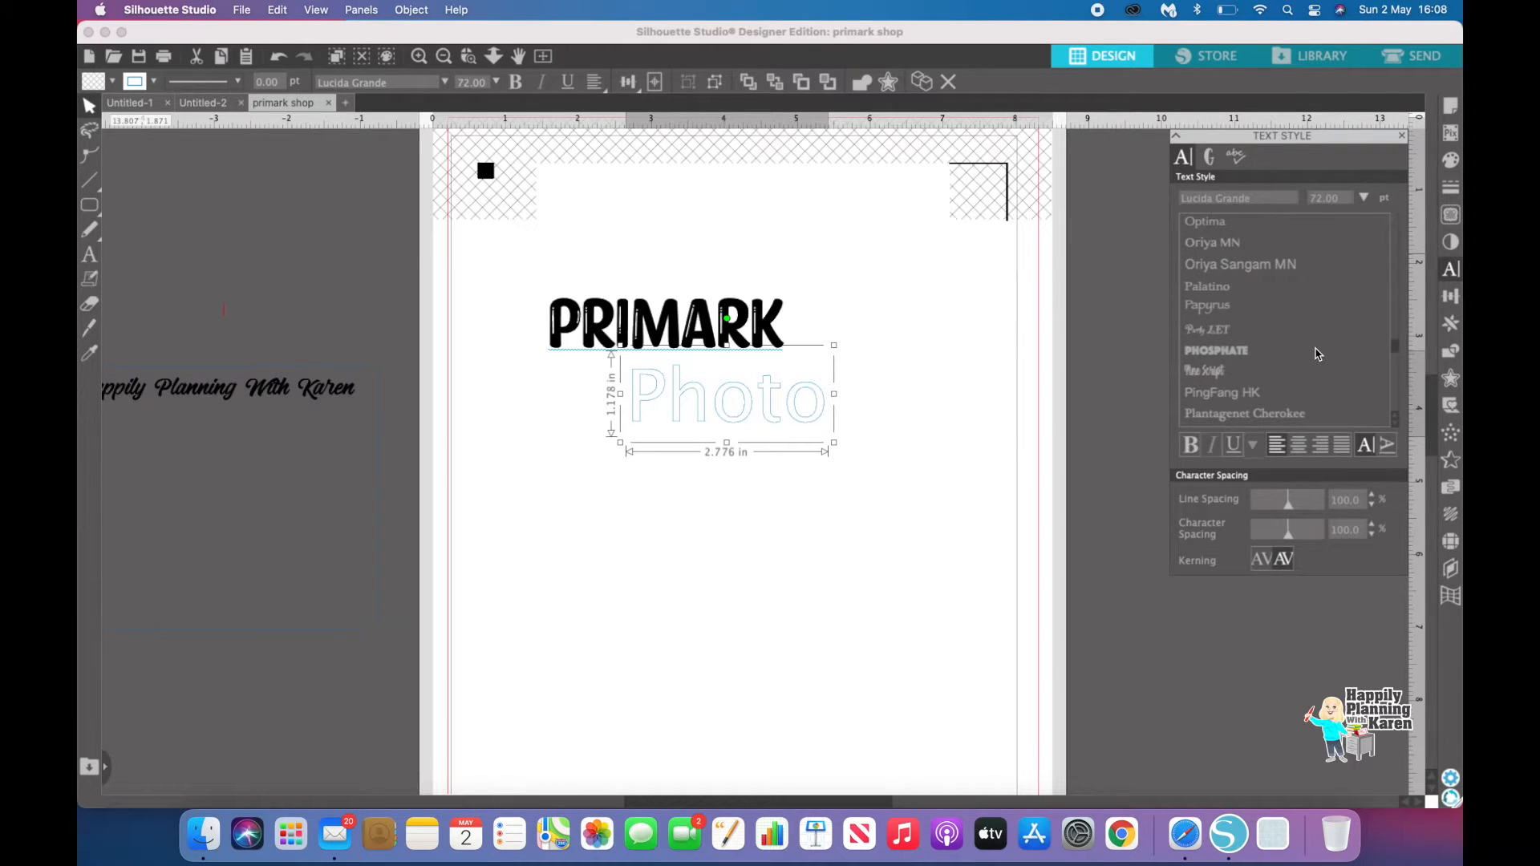
{"action": "left_click", "coordinate": [1197, 372]}
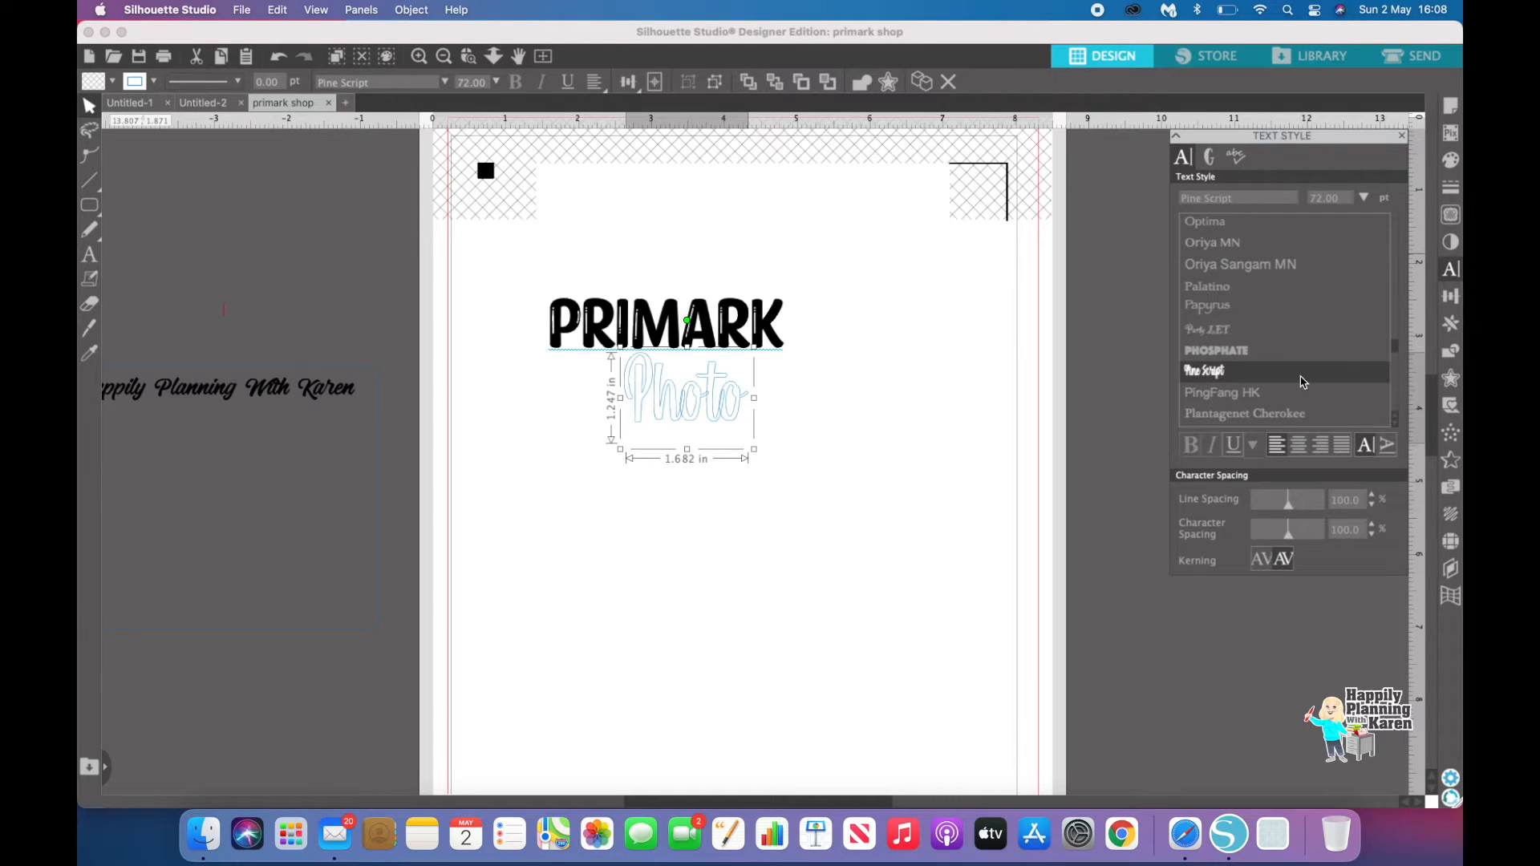
Step: Change the Photo text's font to SignPainter
{"action": "scroll", "coordinate": [1303, 383], "scroll_direction": "down", "scroll_amount": 3}
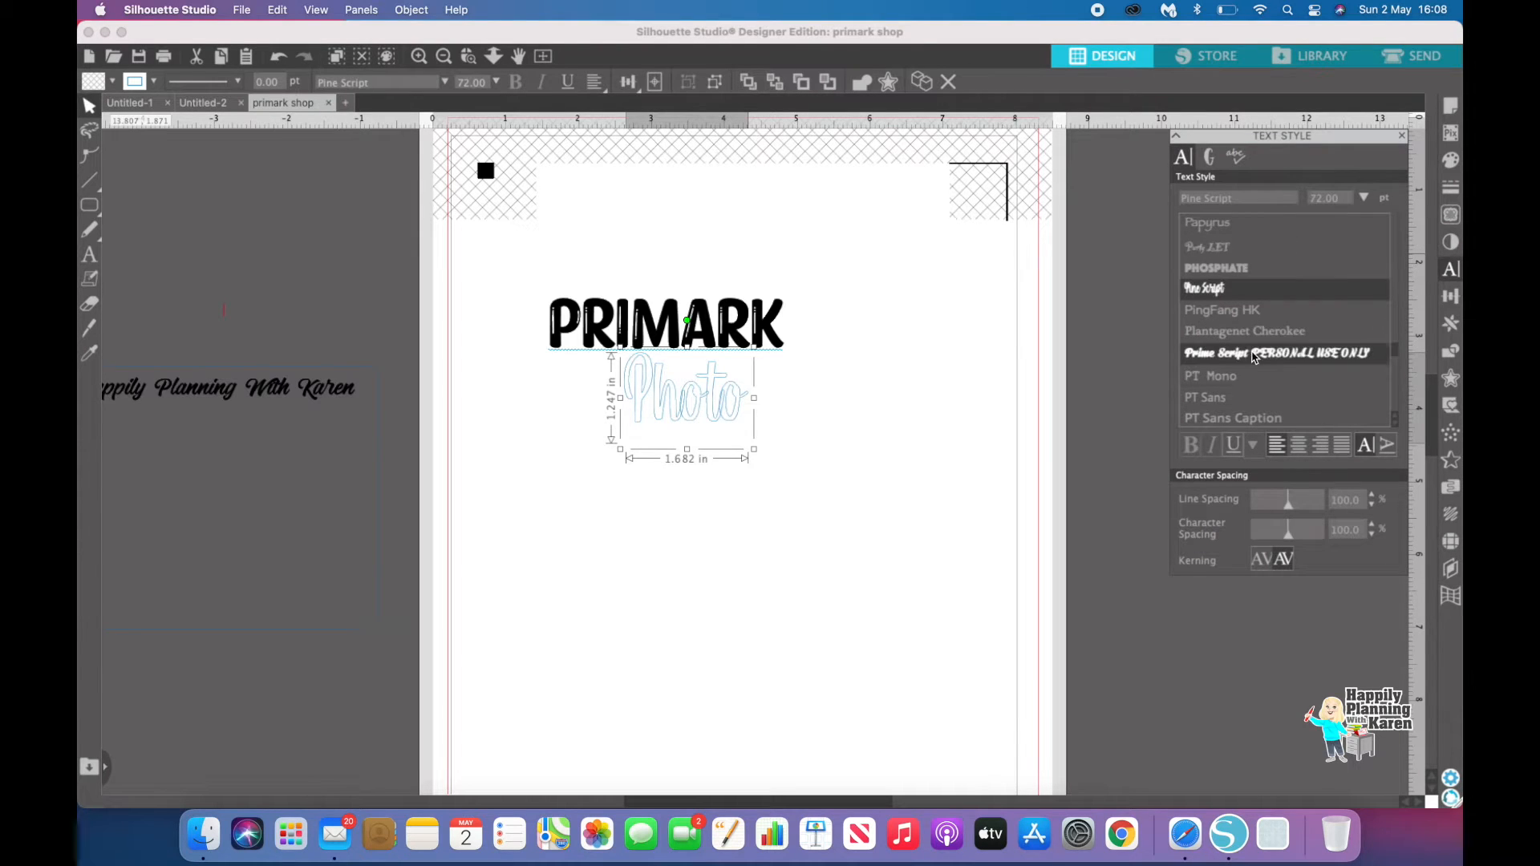
{"action": "left_click", "coordinate": [1249, 354]}
{"action": "scroll", "coordinate": [1248, 353], "scroll_direction": "down", "scroll_amount": 7}
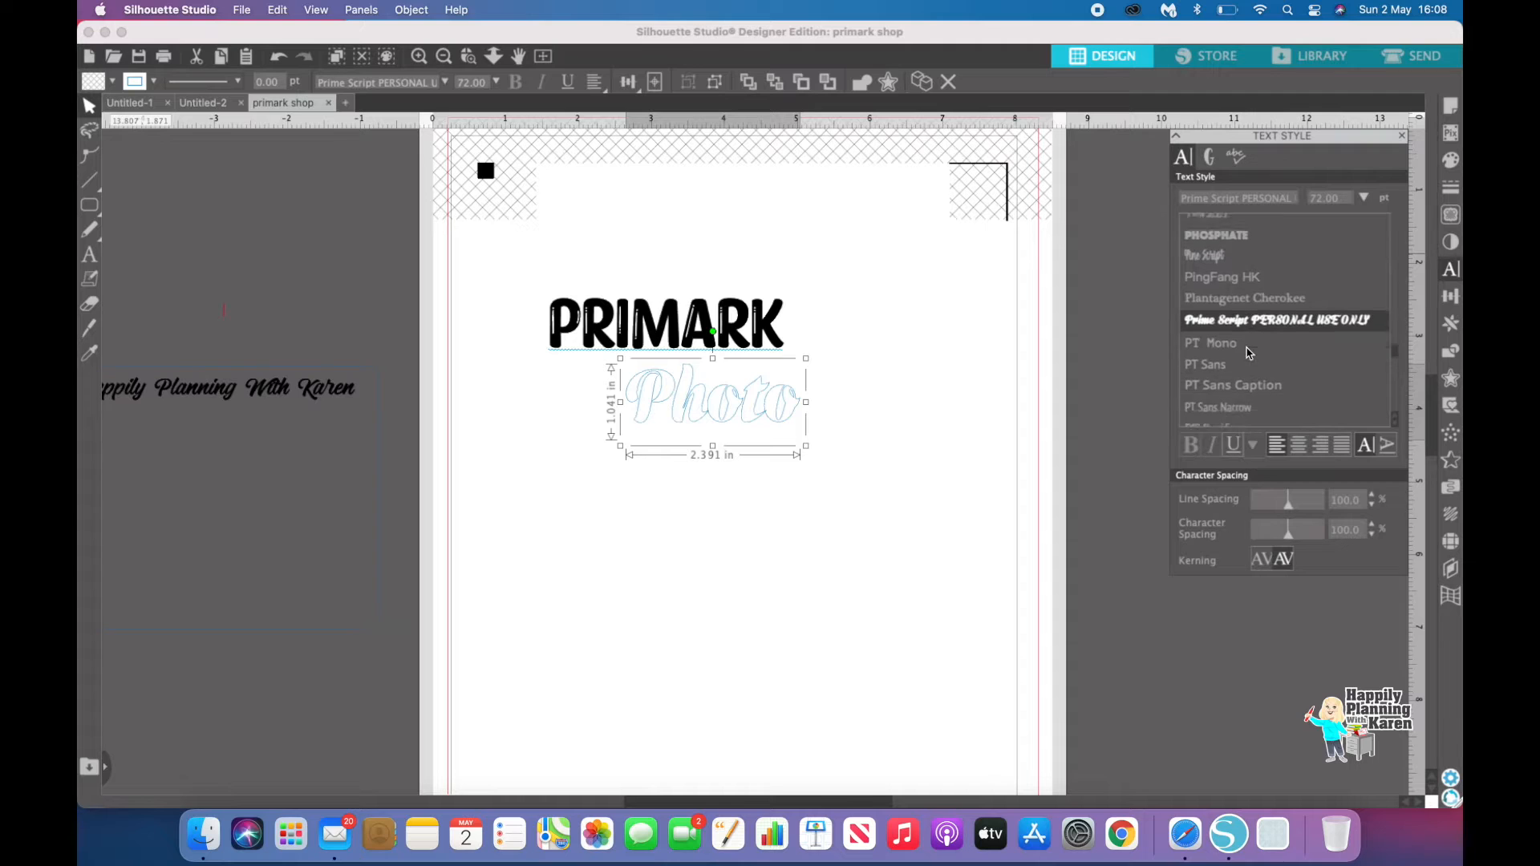
{"action": "scroll", "coordinate": [1248, 354], "scroll_direction": "down", "scroll_amount": 1}
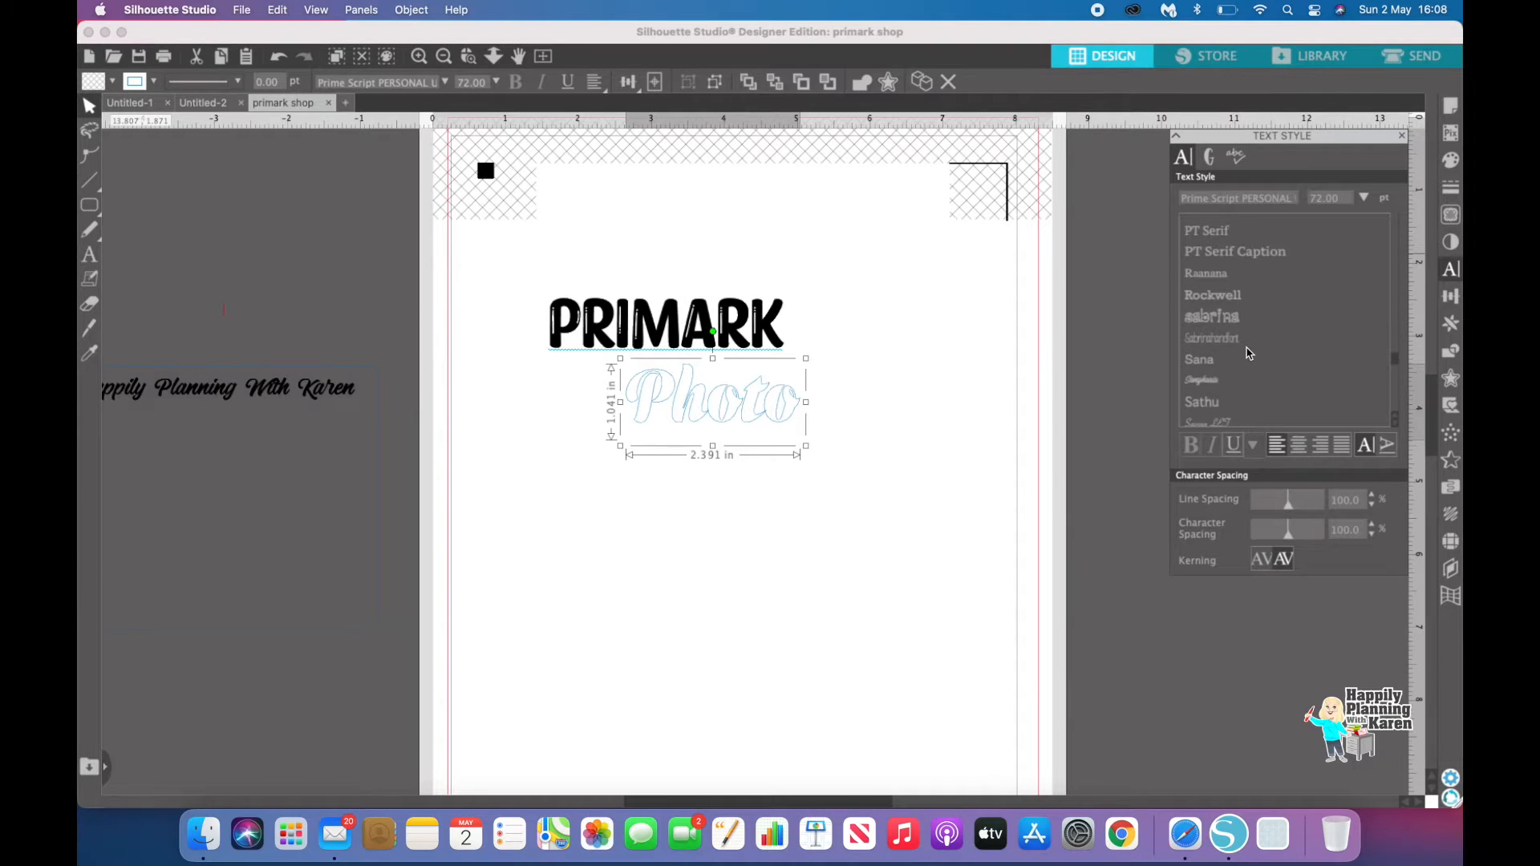
{"action": "scroll", "coordinate": [1249, 353], "scroll_direction": "down", "scroll_amount": 1}
{"action": "left_click", "coordinate": [1209, 367]}
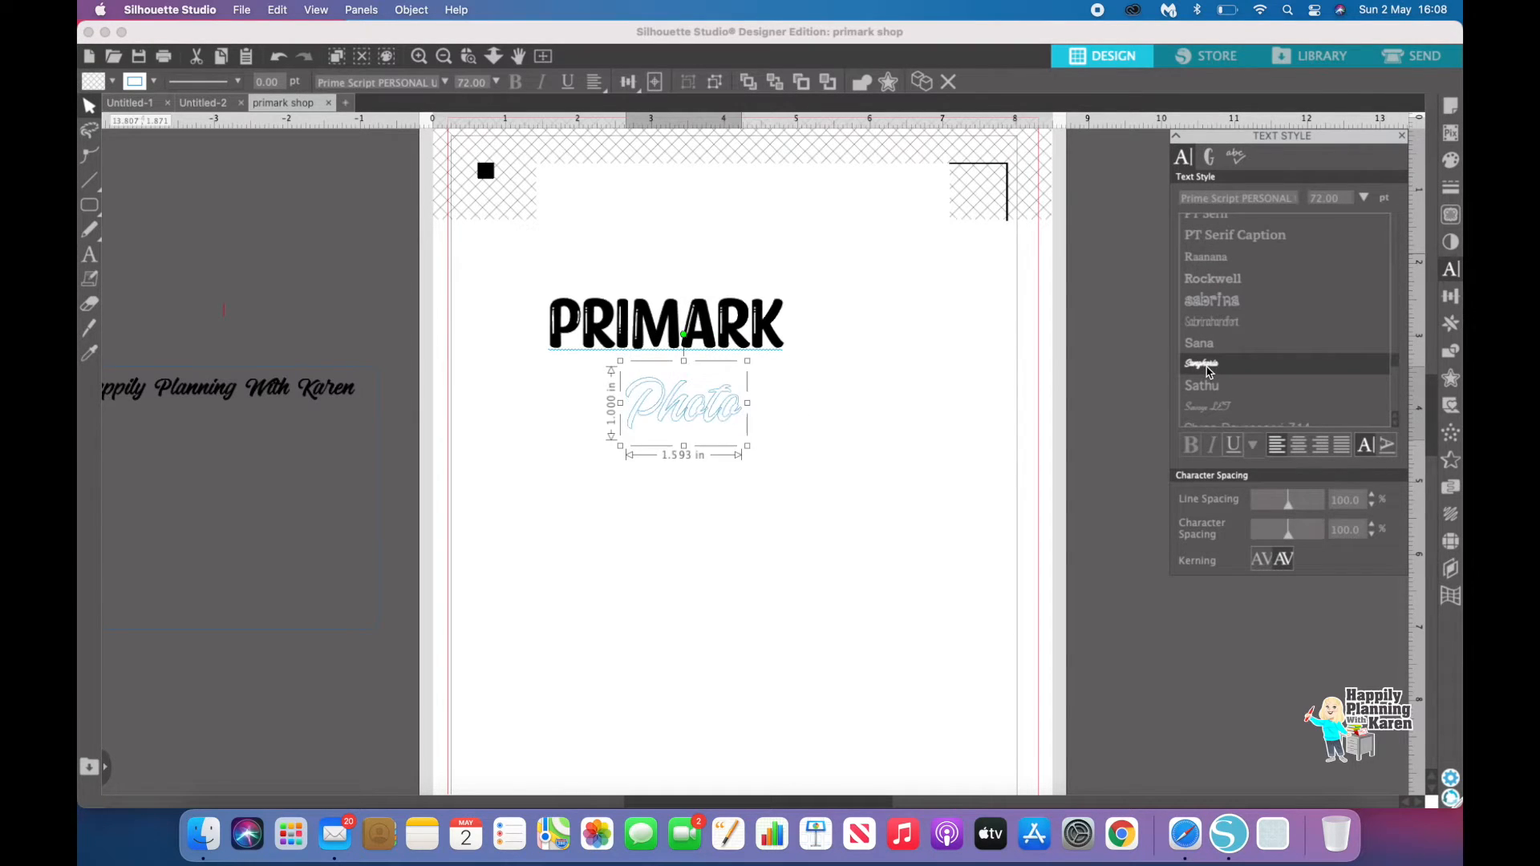
{"action": "scroll", "coordinate": [1211, 371], "scroll_direction": "down", "scroll_amount": 4}
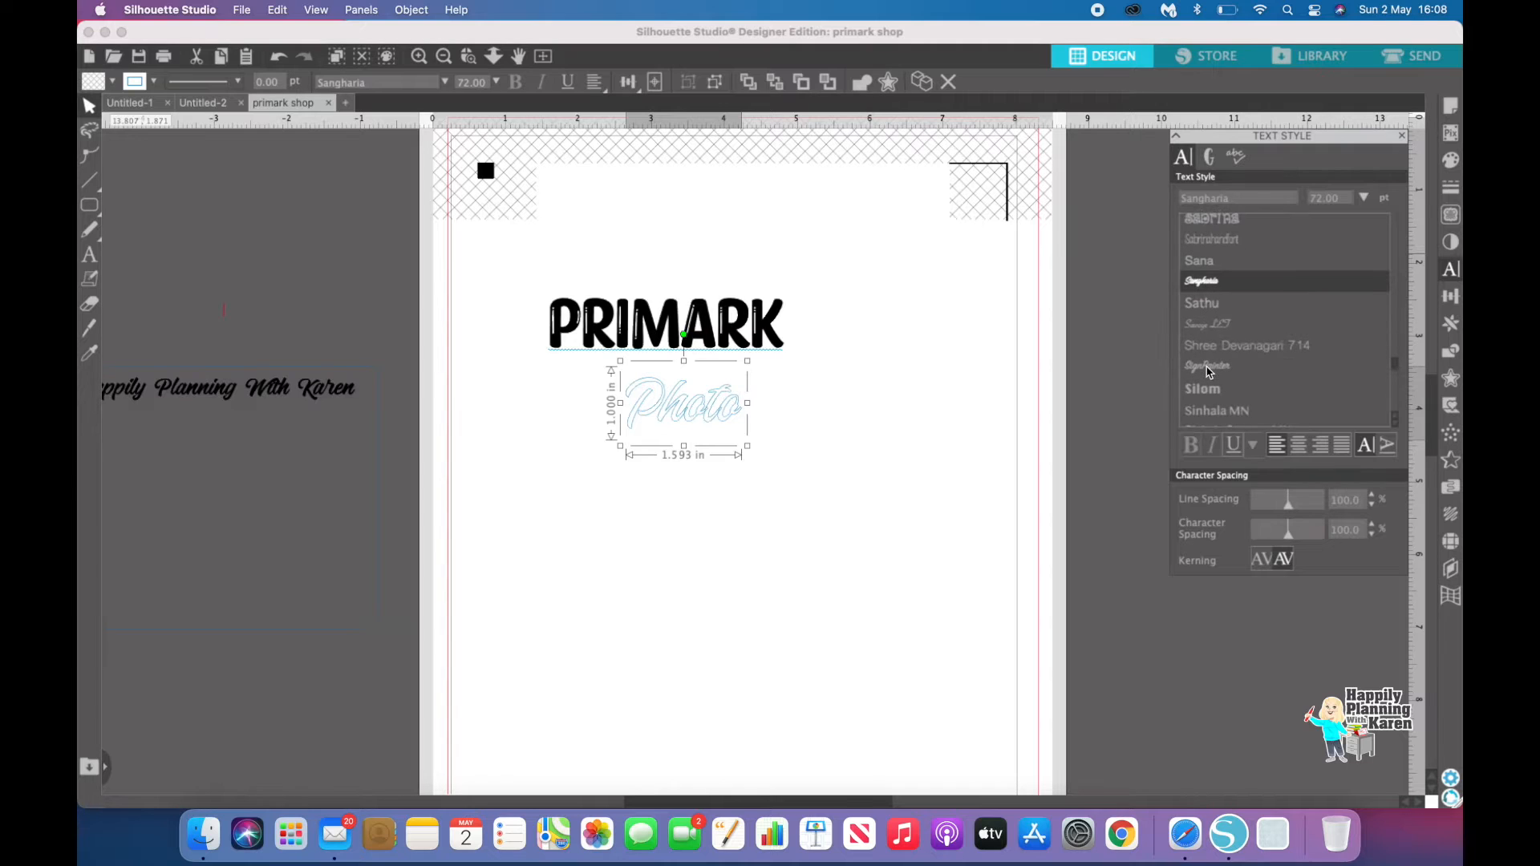
{"action": "left_click", "coordinate": [1215, 369]}
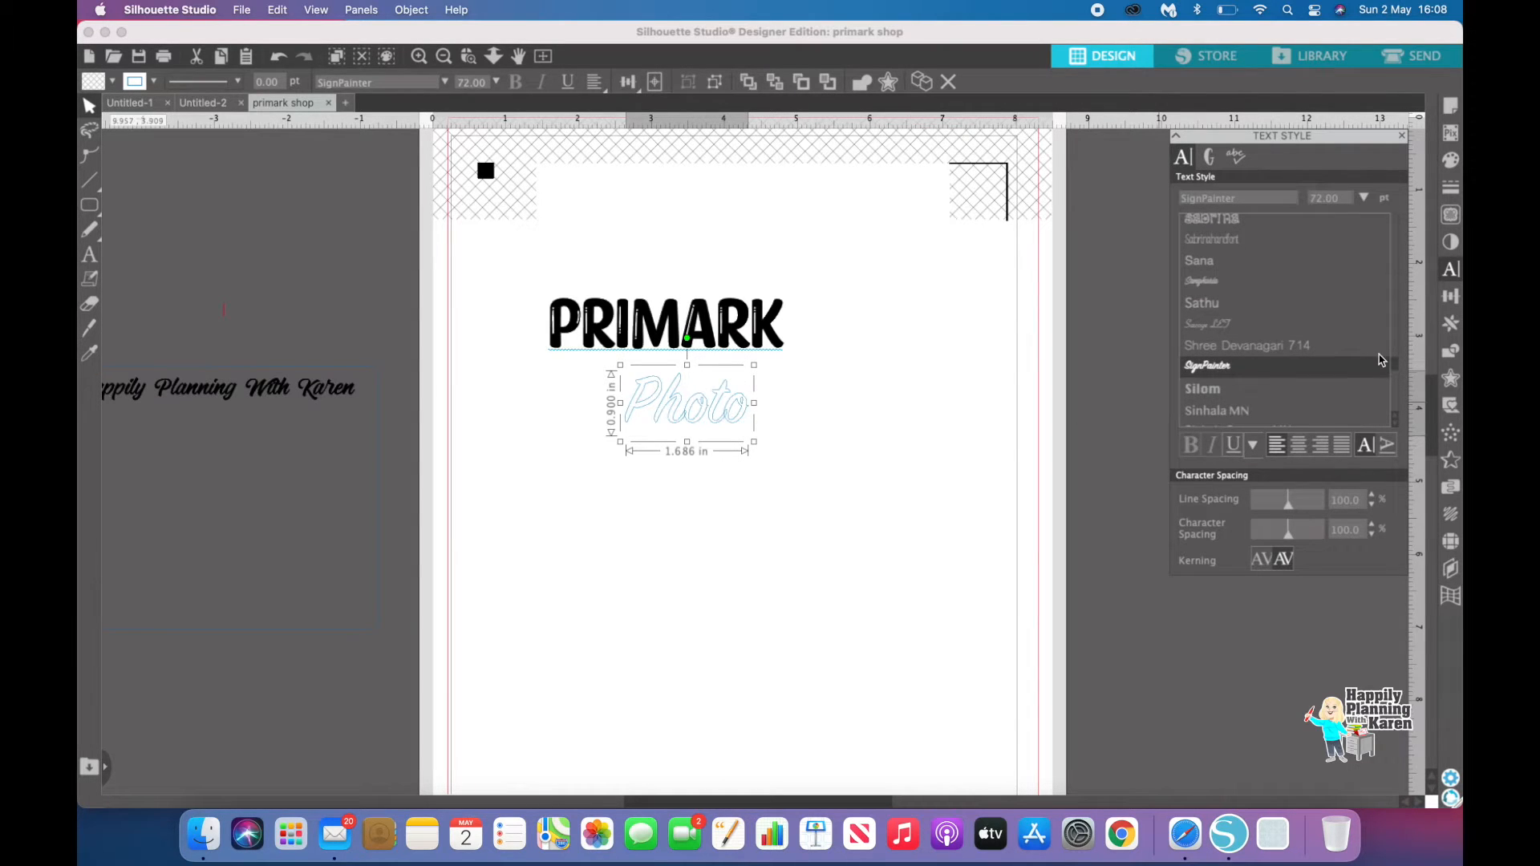
Step: Fill the Photo text black and set its line colour to black
{"action": "left_click", "coordinate": [1450, 160]}
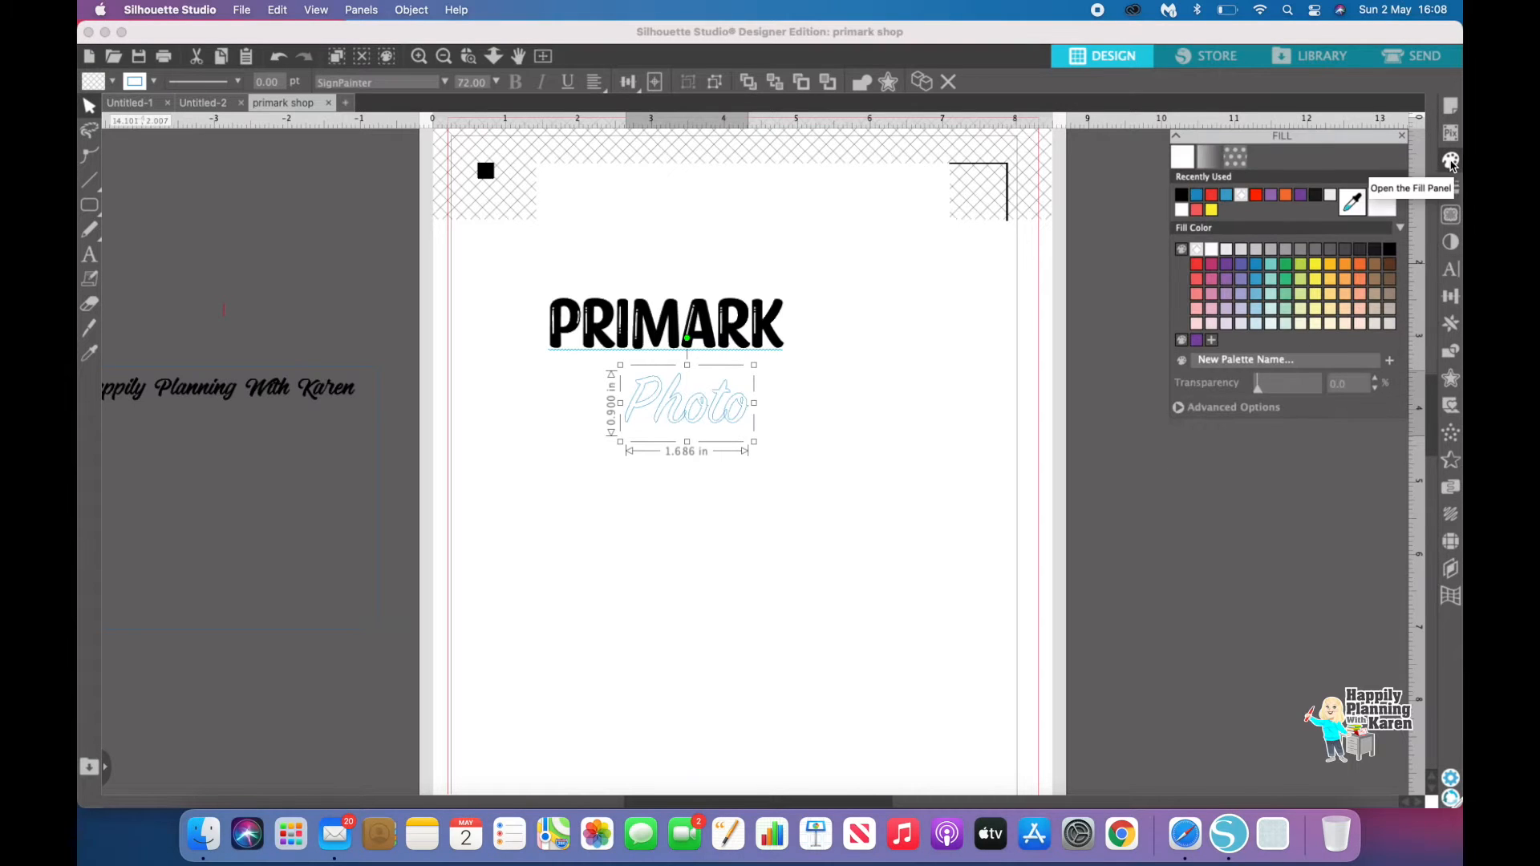
{"action": "left_click", "coordinate": [1182, 196]}
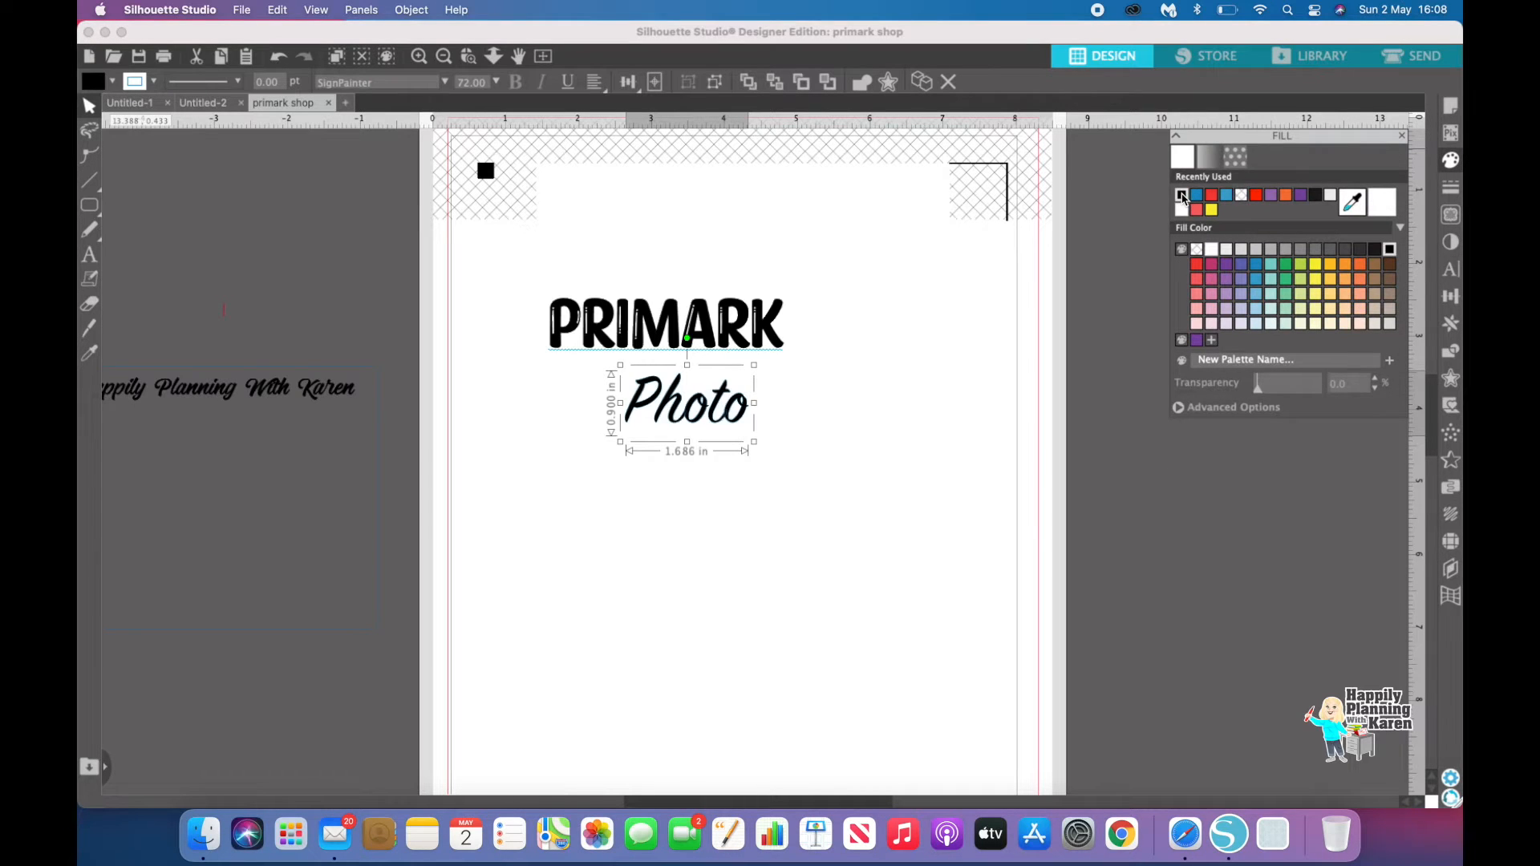
{"action": "left_click", "coordinate": [1453, 188]}
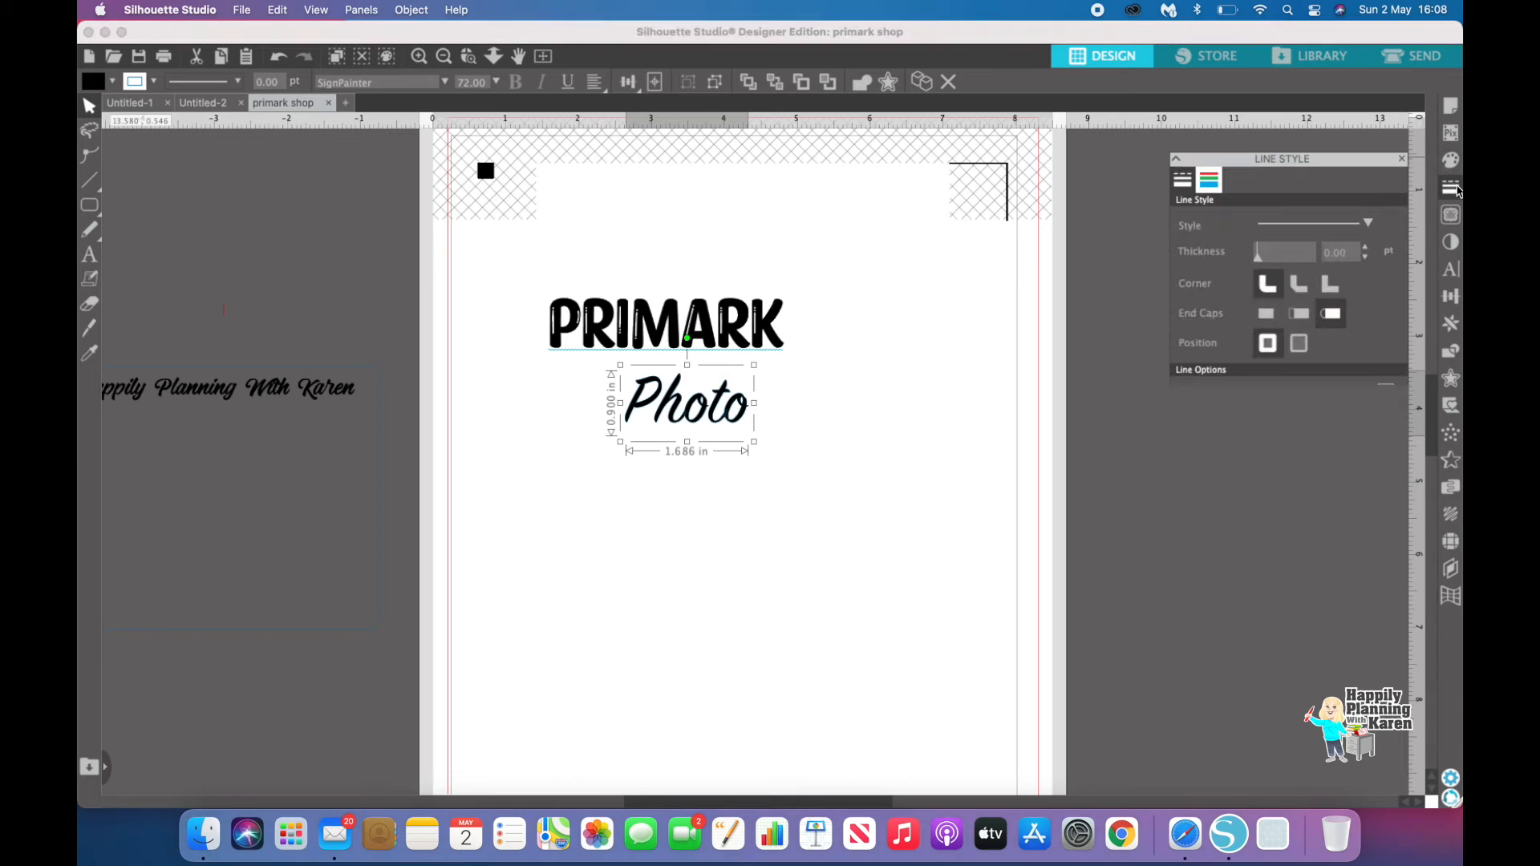
{"action": "left_click", "coordinate": [1211, 160]}
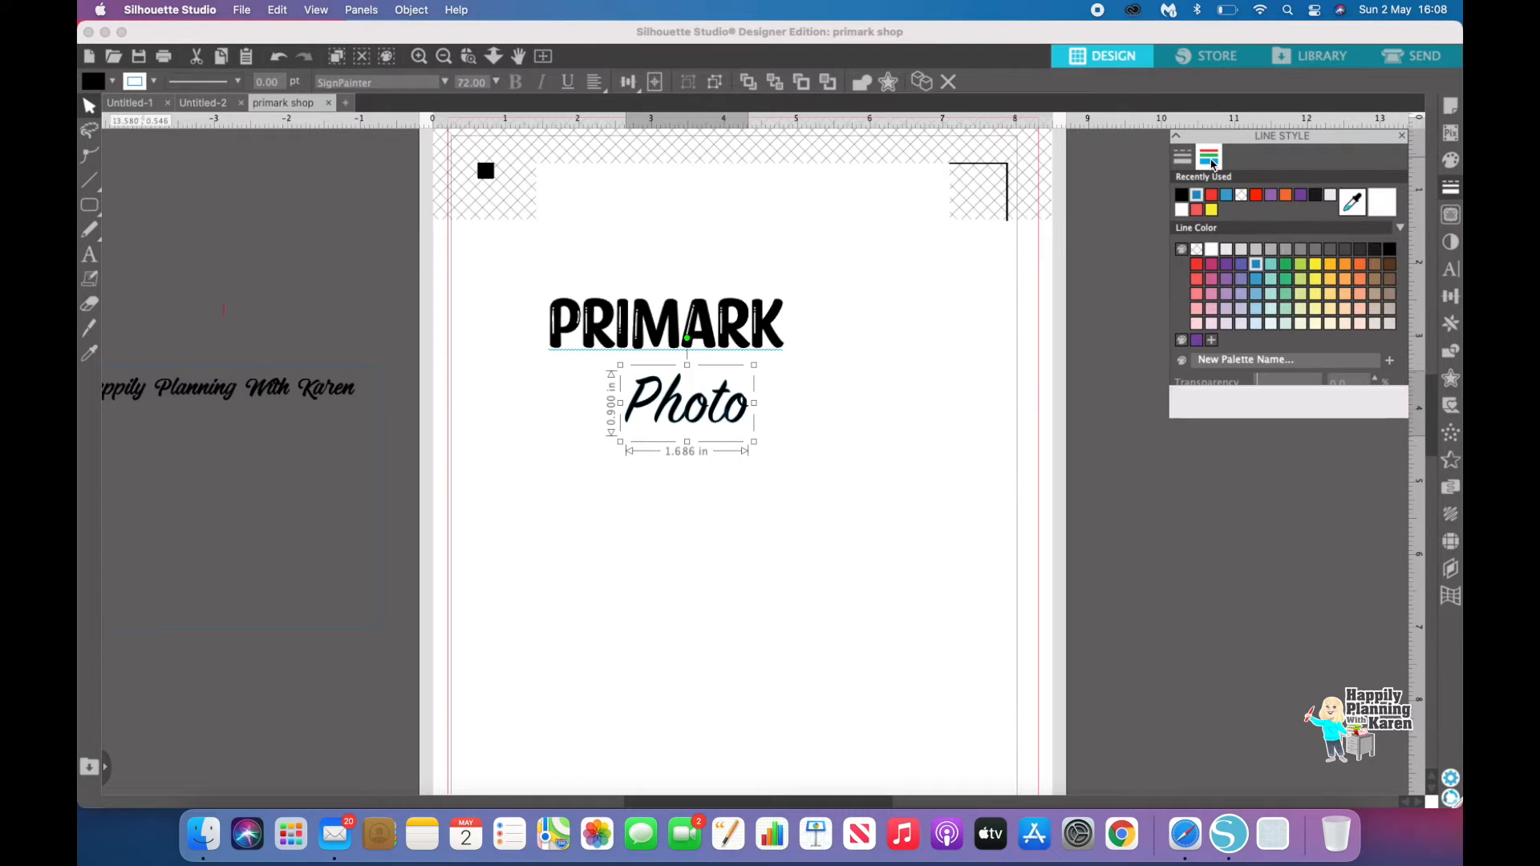
{"action": "left_click", "coordinate": [1184, 197]}
{"action": "left_click", "coordinate": [955, 451]}
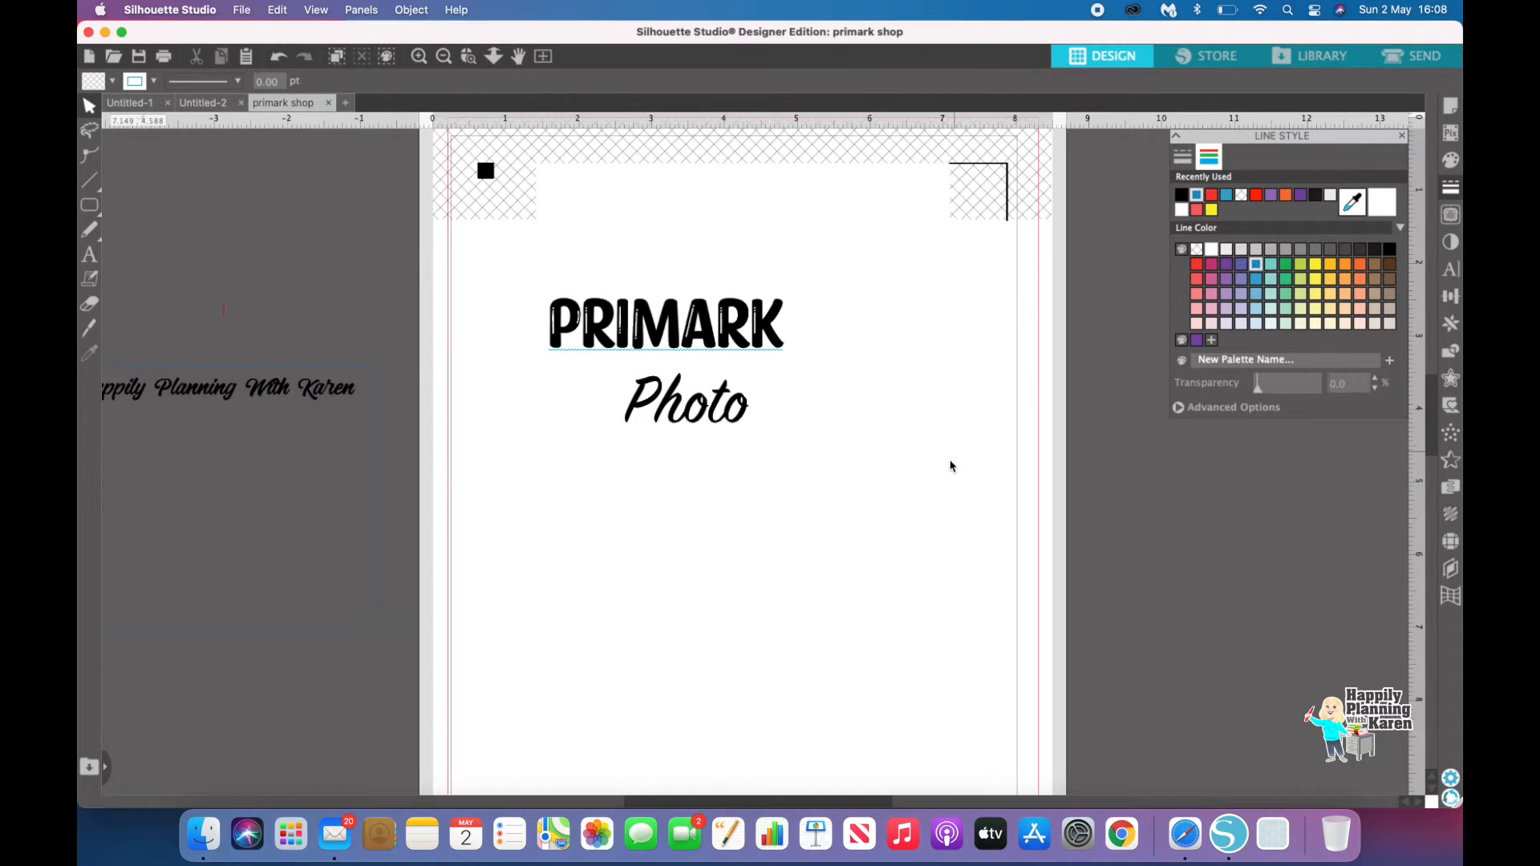
Step: Move the Photo text up to sit just beneath PRIMARK
{"action": "left_click_drag", "start_coordinate": [700, 424], "coordinate": [680, 397]}
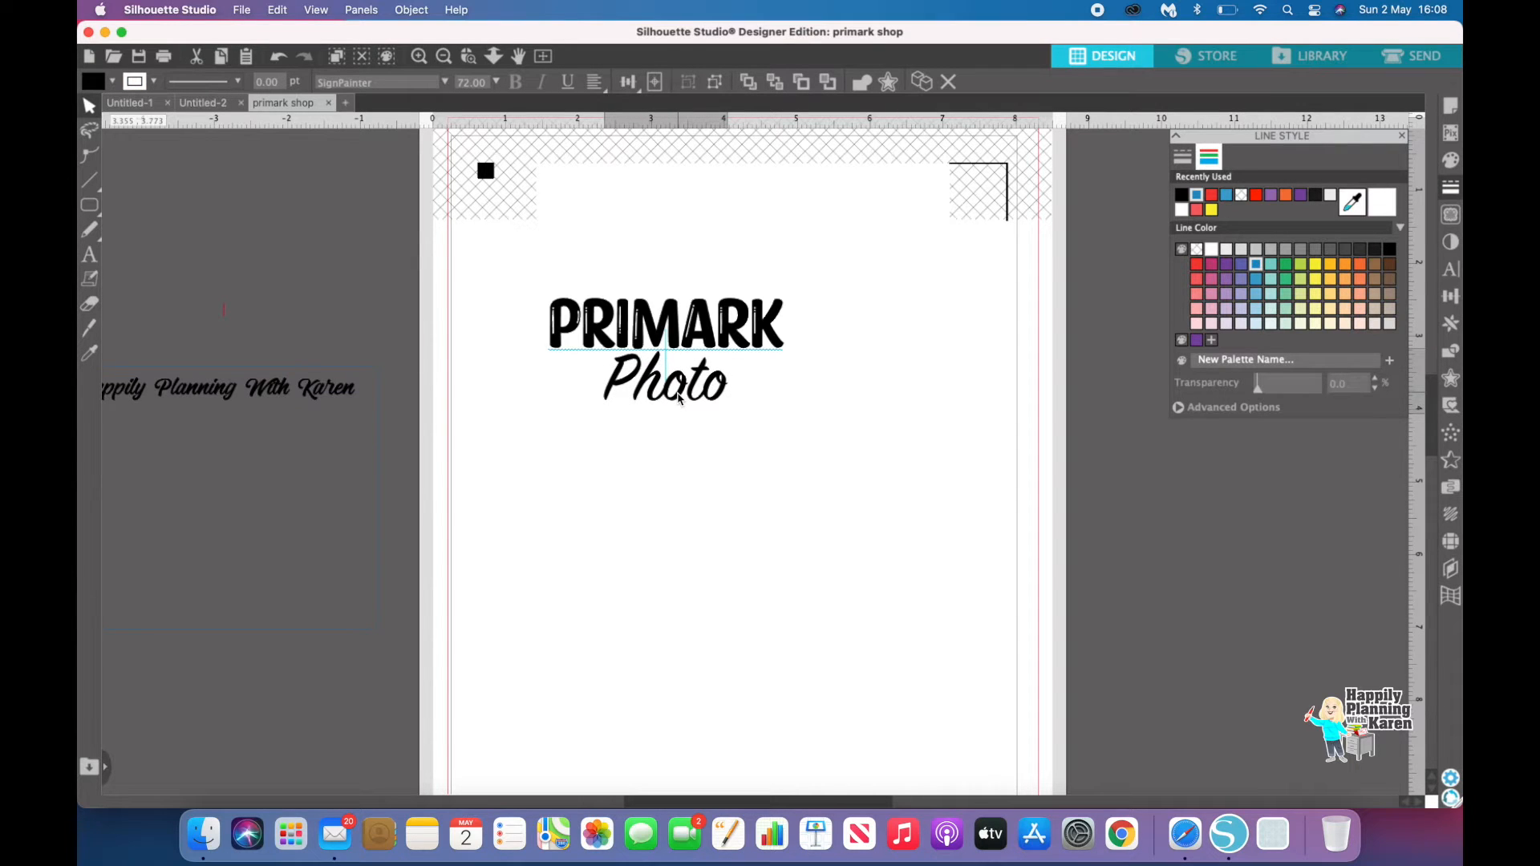
{"action": "left_click_drag", "start_coordinate": [680, 397], "coordinate": [680, 397]}
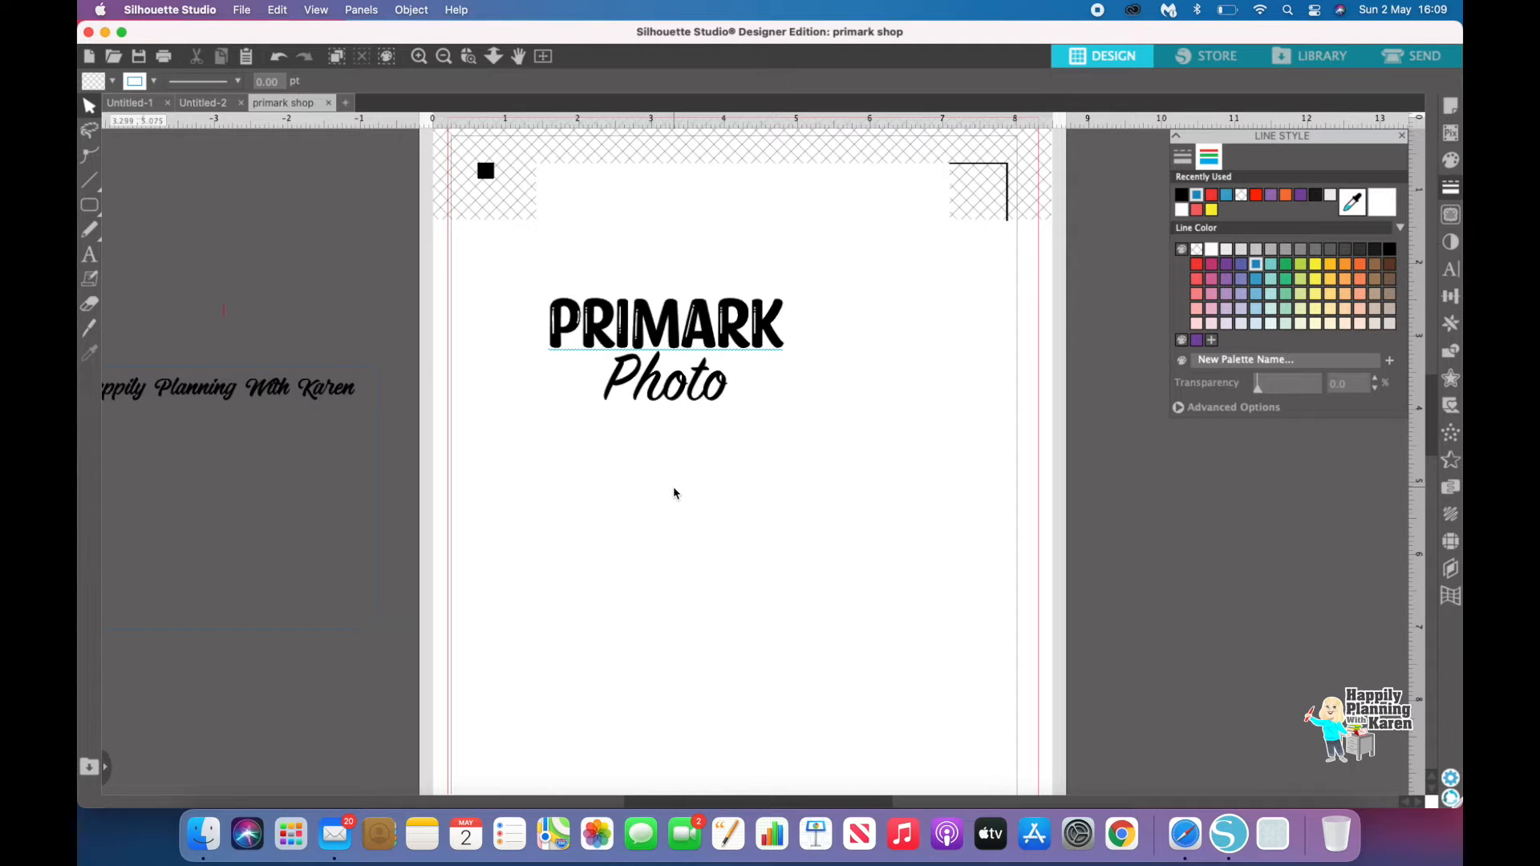
Step: Draw a red-outlined rounded rectangle about 3.99 by 1.65 in around the PRIMARK Photo text
{"action": "mouse_move", "coordinate": [89, 202]}
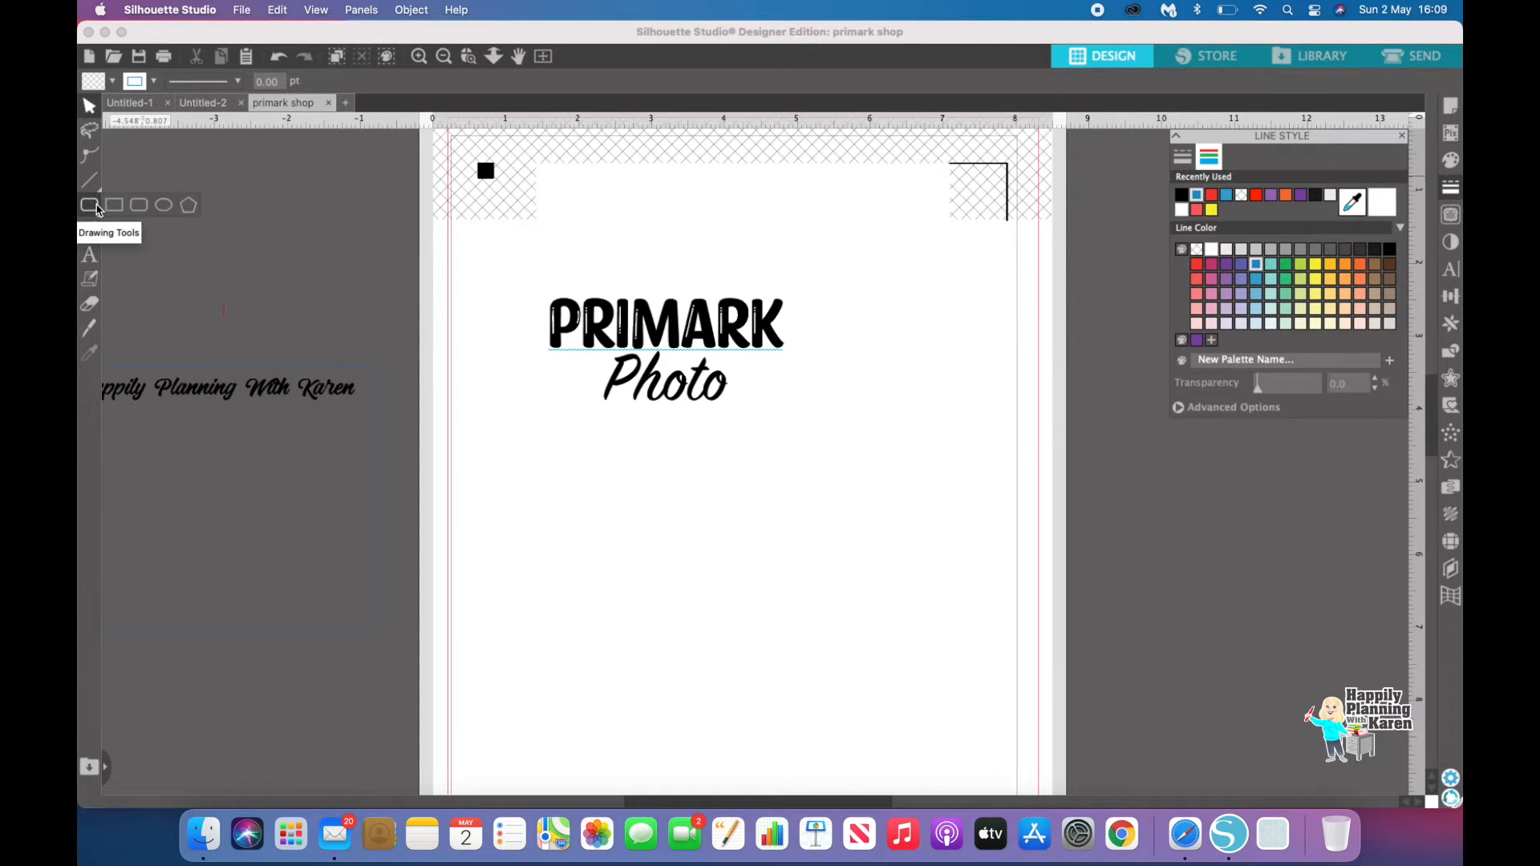
{"action": "left_click", "coordinate": [139, 202]}
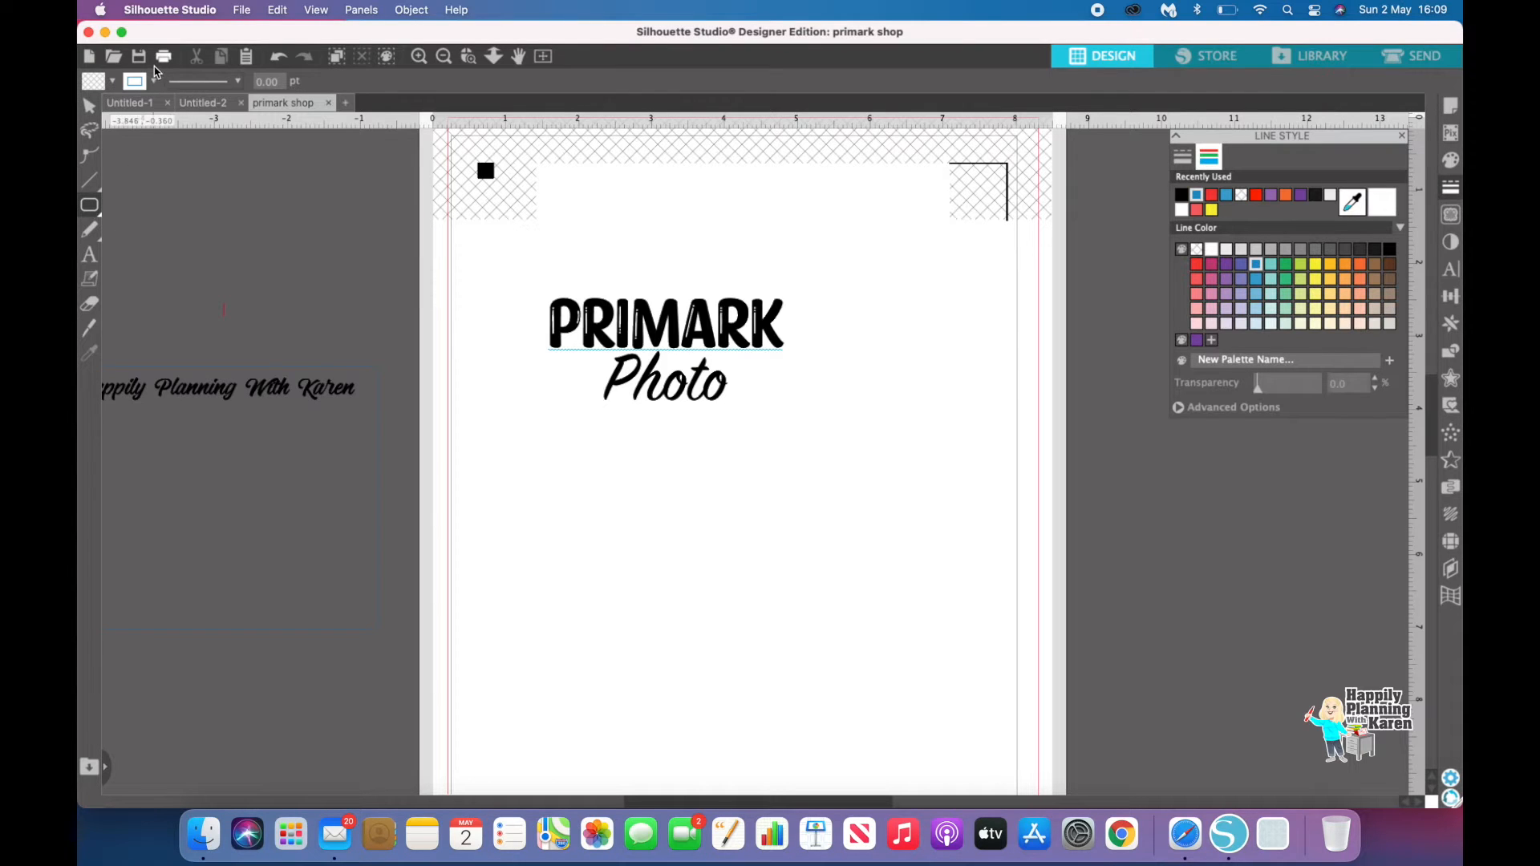
{"action": "left_click", "coordinate": [154, 81]}
{"action": "left_click", "coordinate": [147, 161]}
{"action": "mouse_move", "coordinate": [93, 210]}
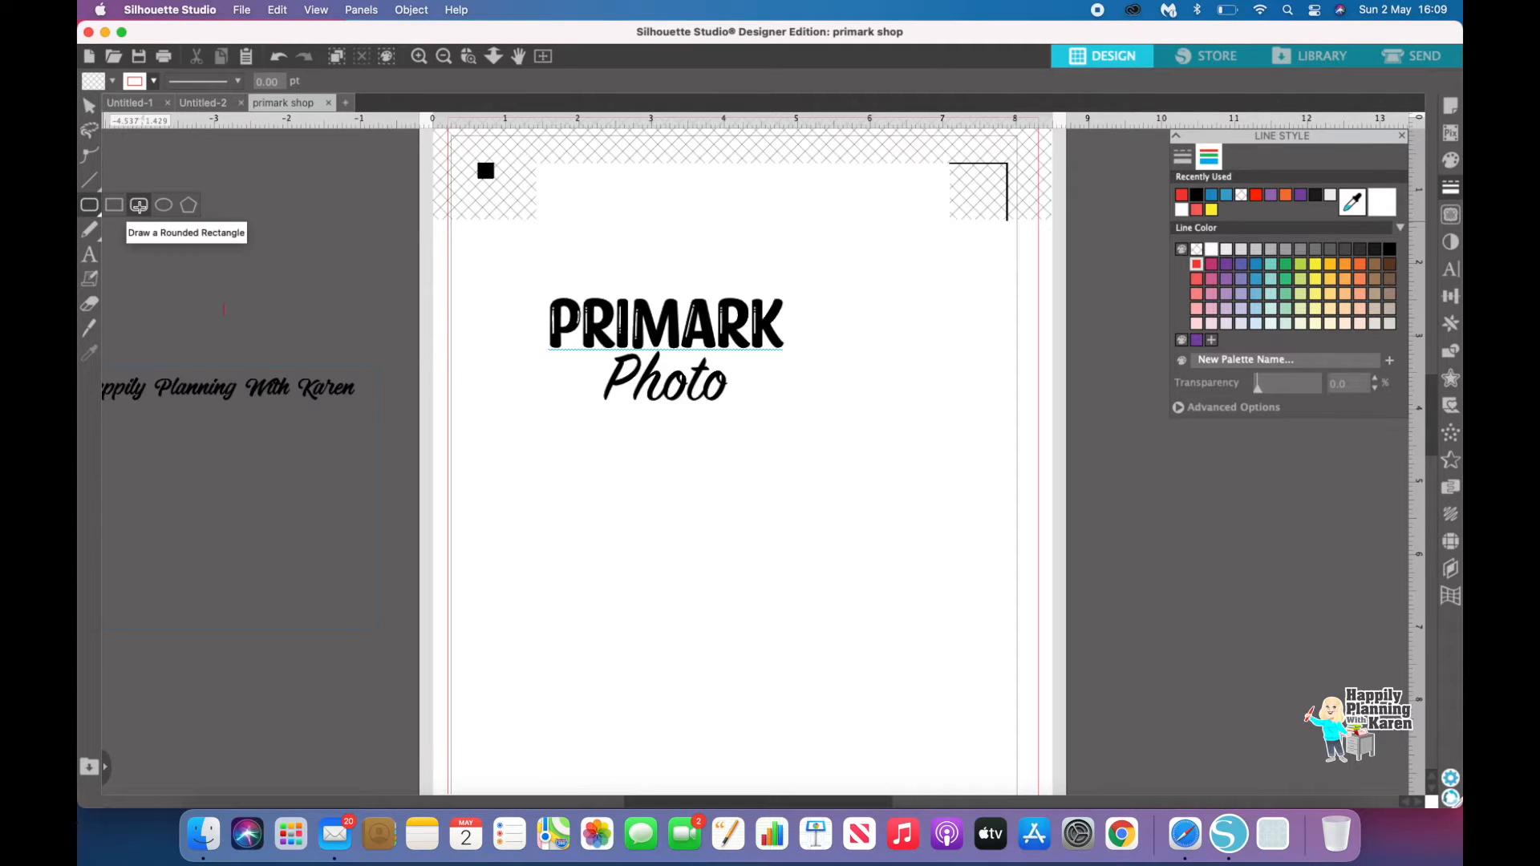
{"action": "mouse_move", "coordinate": [524, 288]}
{"action": "left_mouse_down"}
{"action": "mouse_move", "coordinate": [798, 273]}
{"action": "mouse_move", "coordinate": [816, 415]}
{"action": "left_mouse_up"}
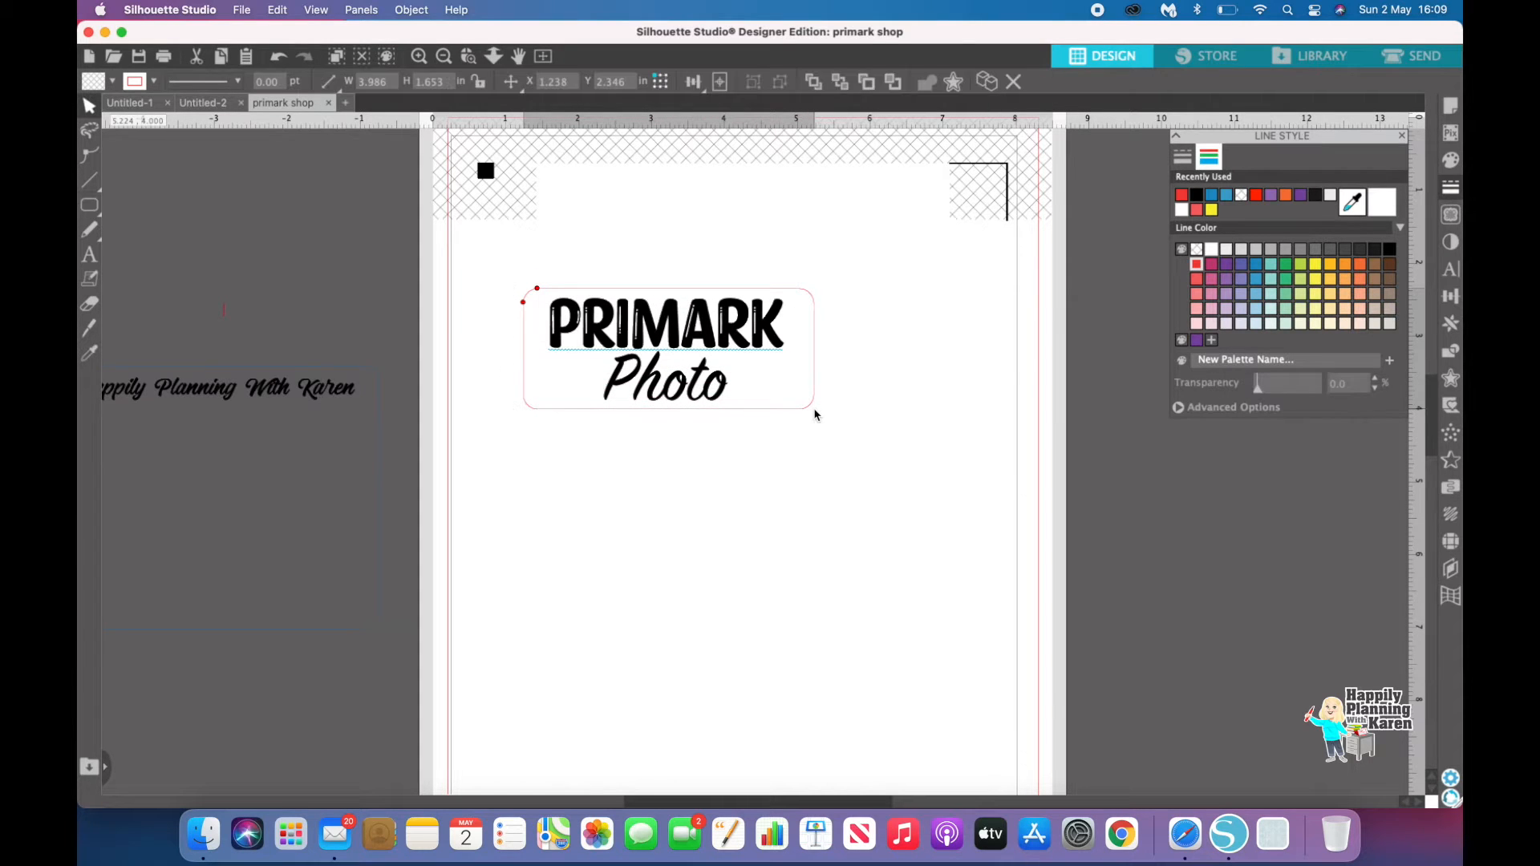
Step: Narrow the rounded rectangle from both sides to about 3.43 in wide to fit the text
{"action": "left_click", "coordinate": [817, 355]}
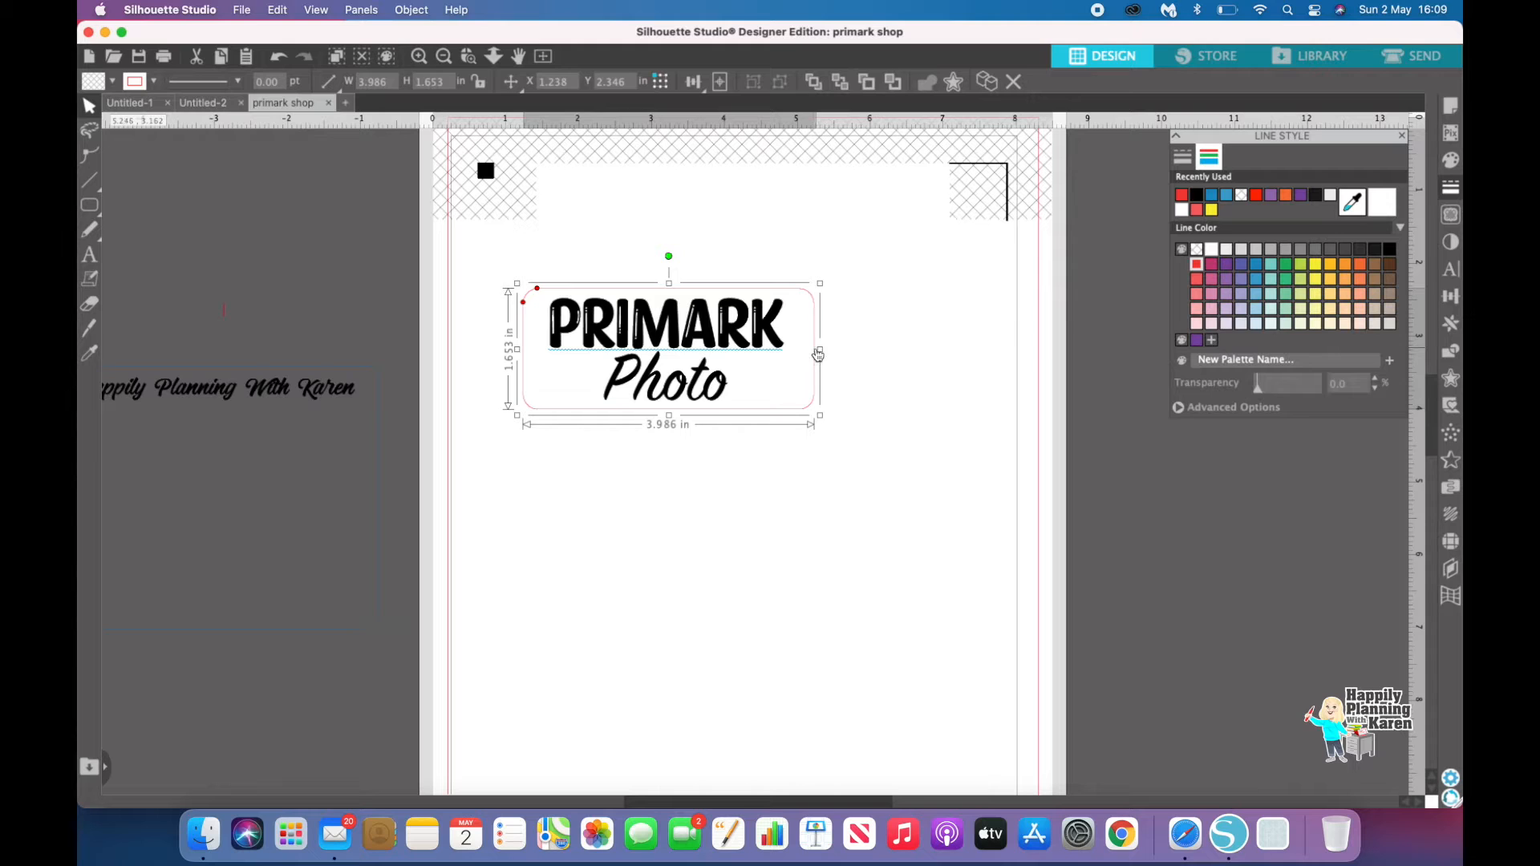
{"action": "left_click_drag", "start_coordinate": [818, 354], "coordinate": [799, 355]}
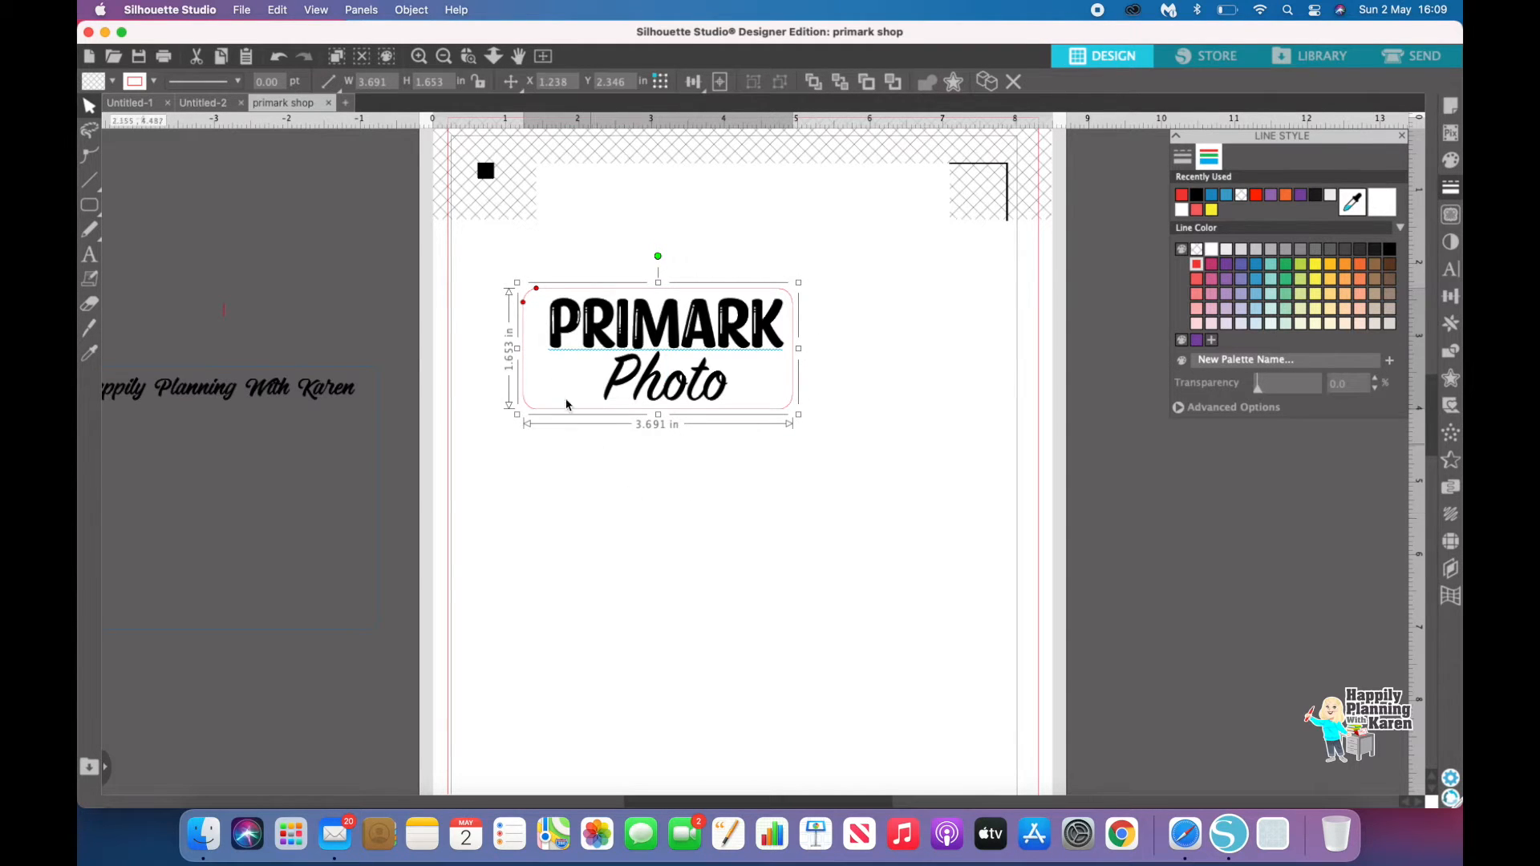
{"action": "left_click_drag", "start_coordinate": [518, 352], "coordinate": [537, 350]}
{"action": "left_click", "coordinate": [637, 566]}
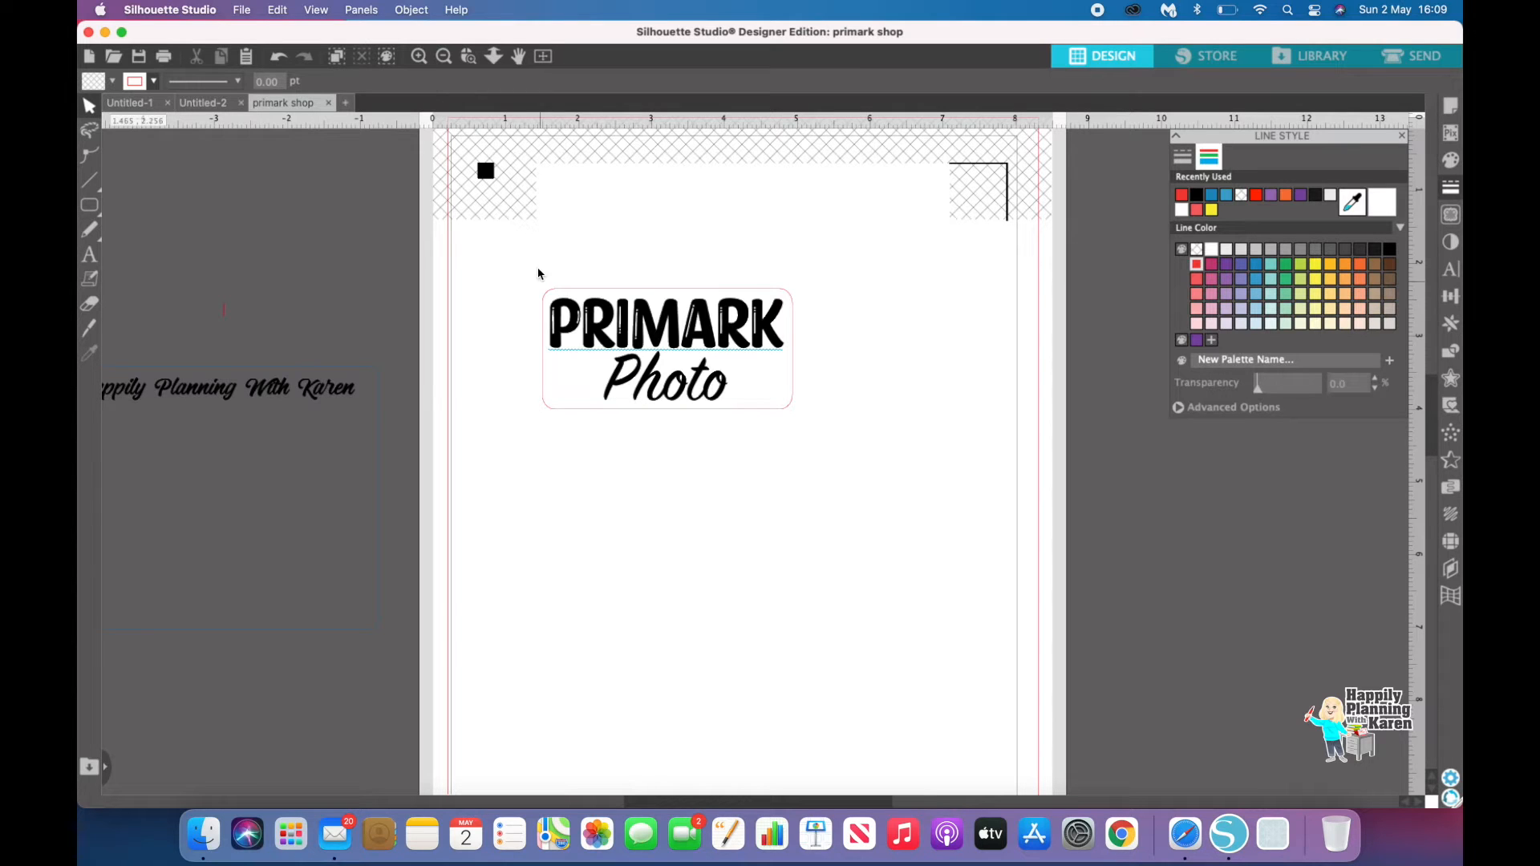
Step: Select the text and rounded rectangle together and group them
{"action": "left_click_drag", "start_coordinate": [523, 266], "coordinate": [819, 451]}
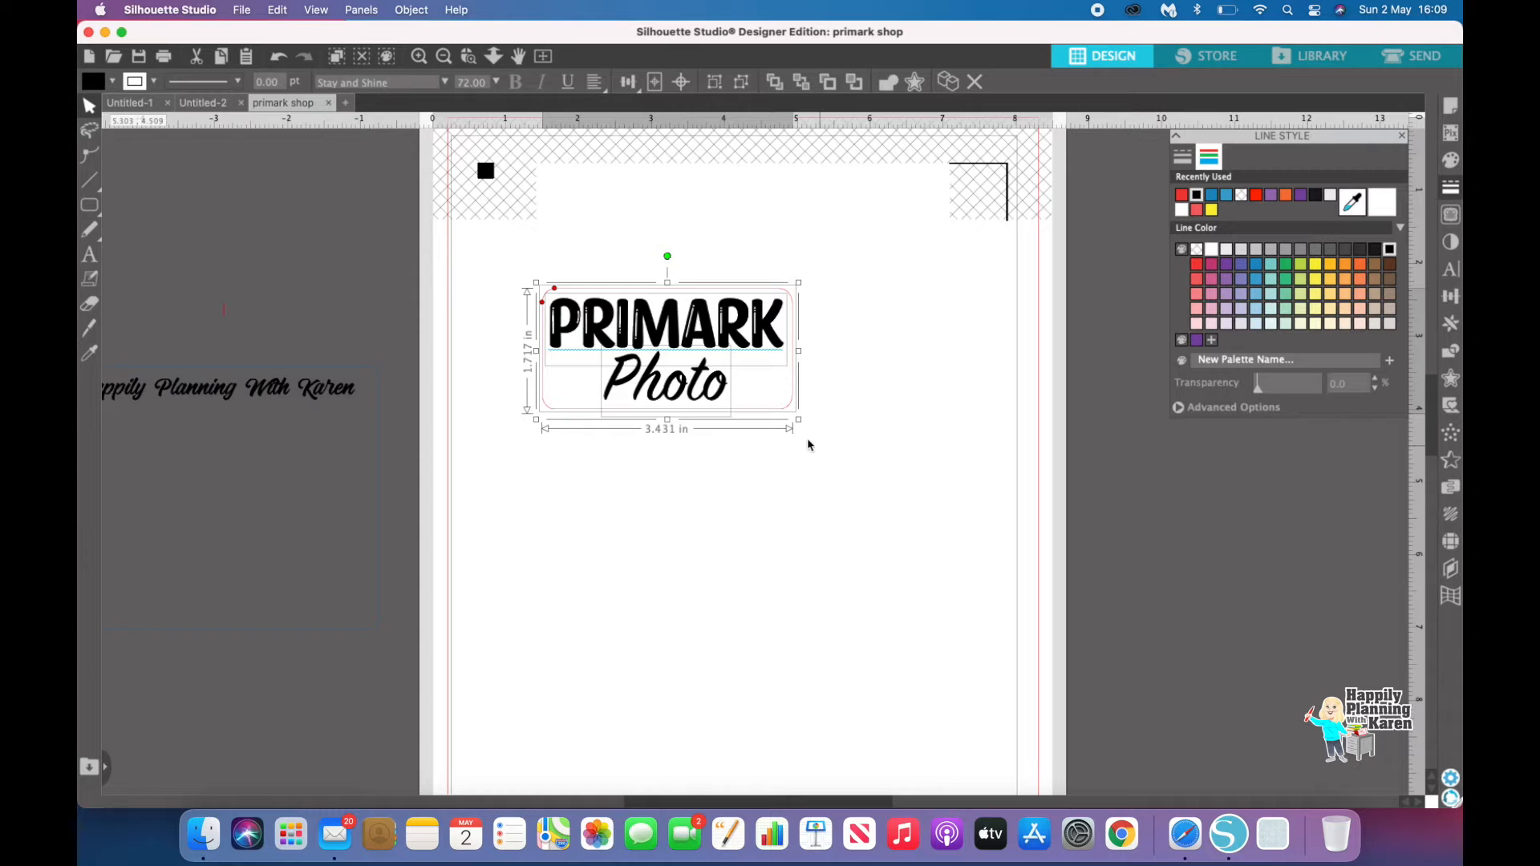
{"action": "right_click", "coordinate": [794, 430]}
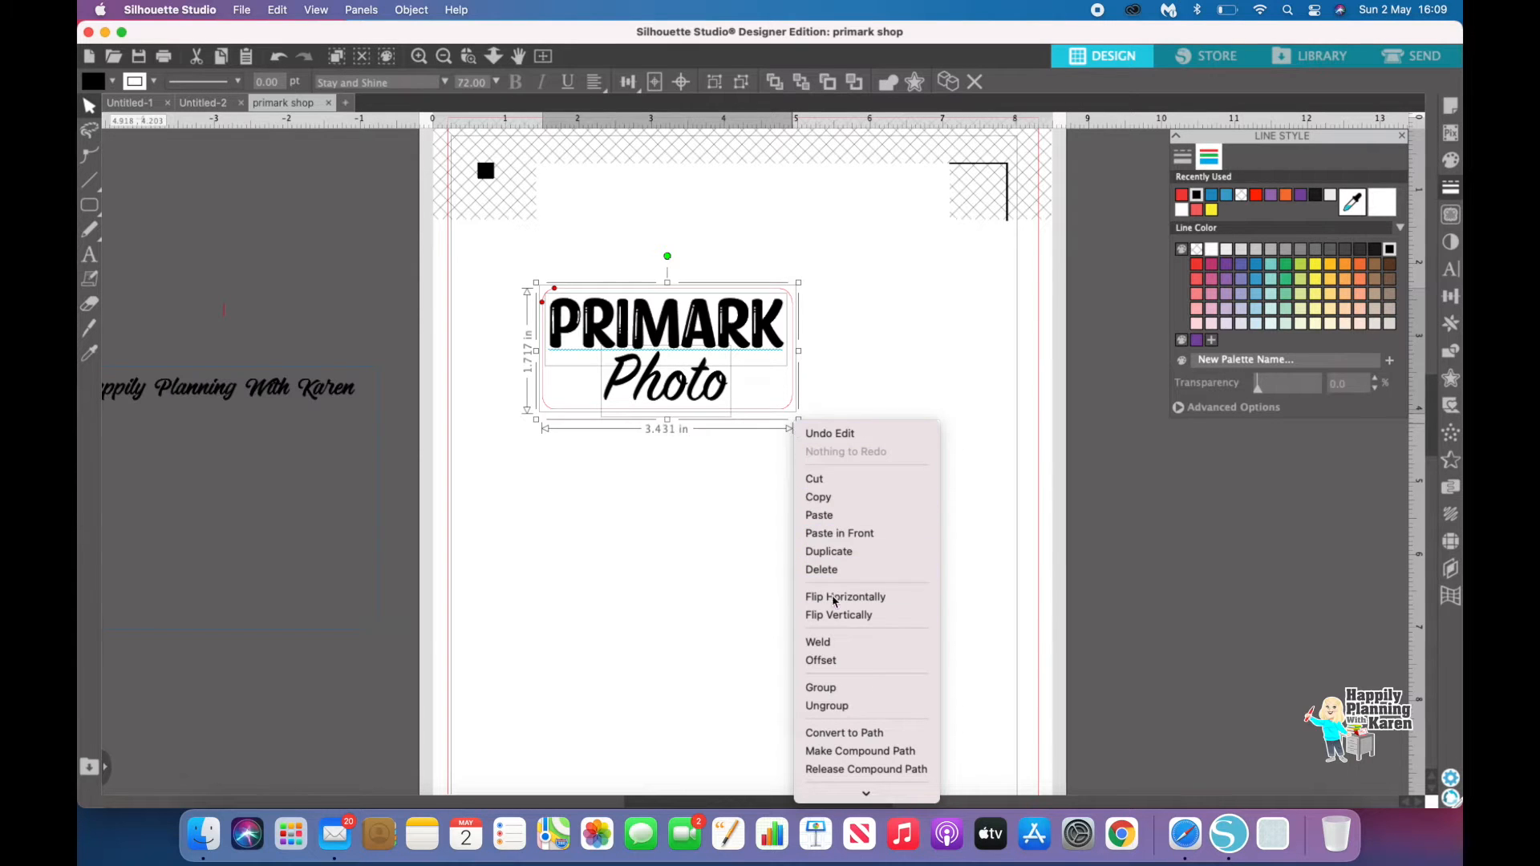
{"action": "left_click", "coordinate": [834, 687]}
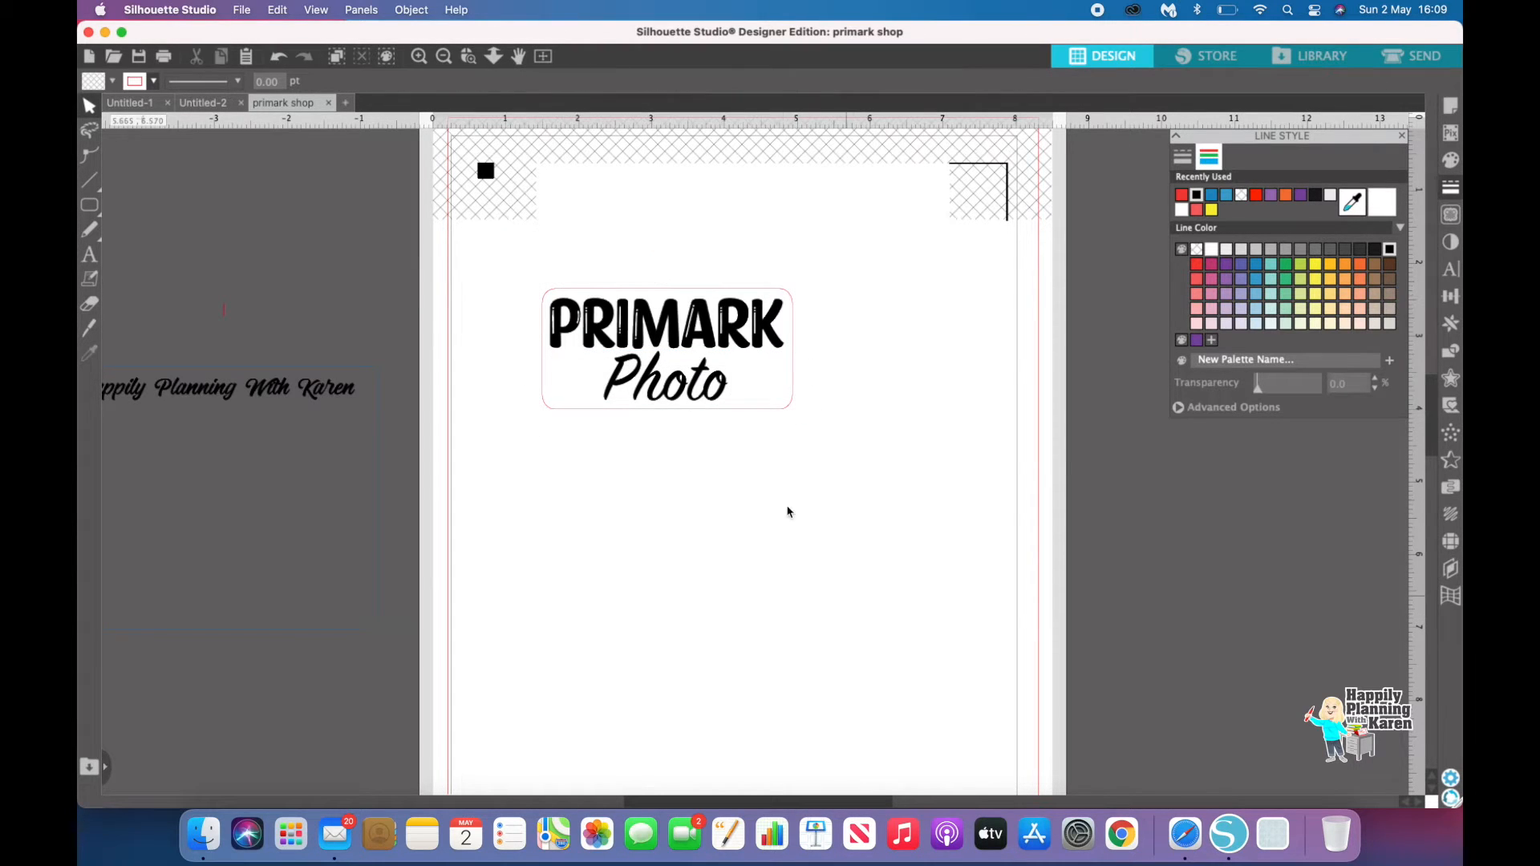
Step: Move the grouped label slightly right and down on the page
{"action": "left_click_drag", "start_coordinate": [646, 356], "coordinate": [681, 373]}
{"action": "left_click", "coordinate": [718, 515]}
{"action": "left_click", "coordinate": [586, 333]}
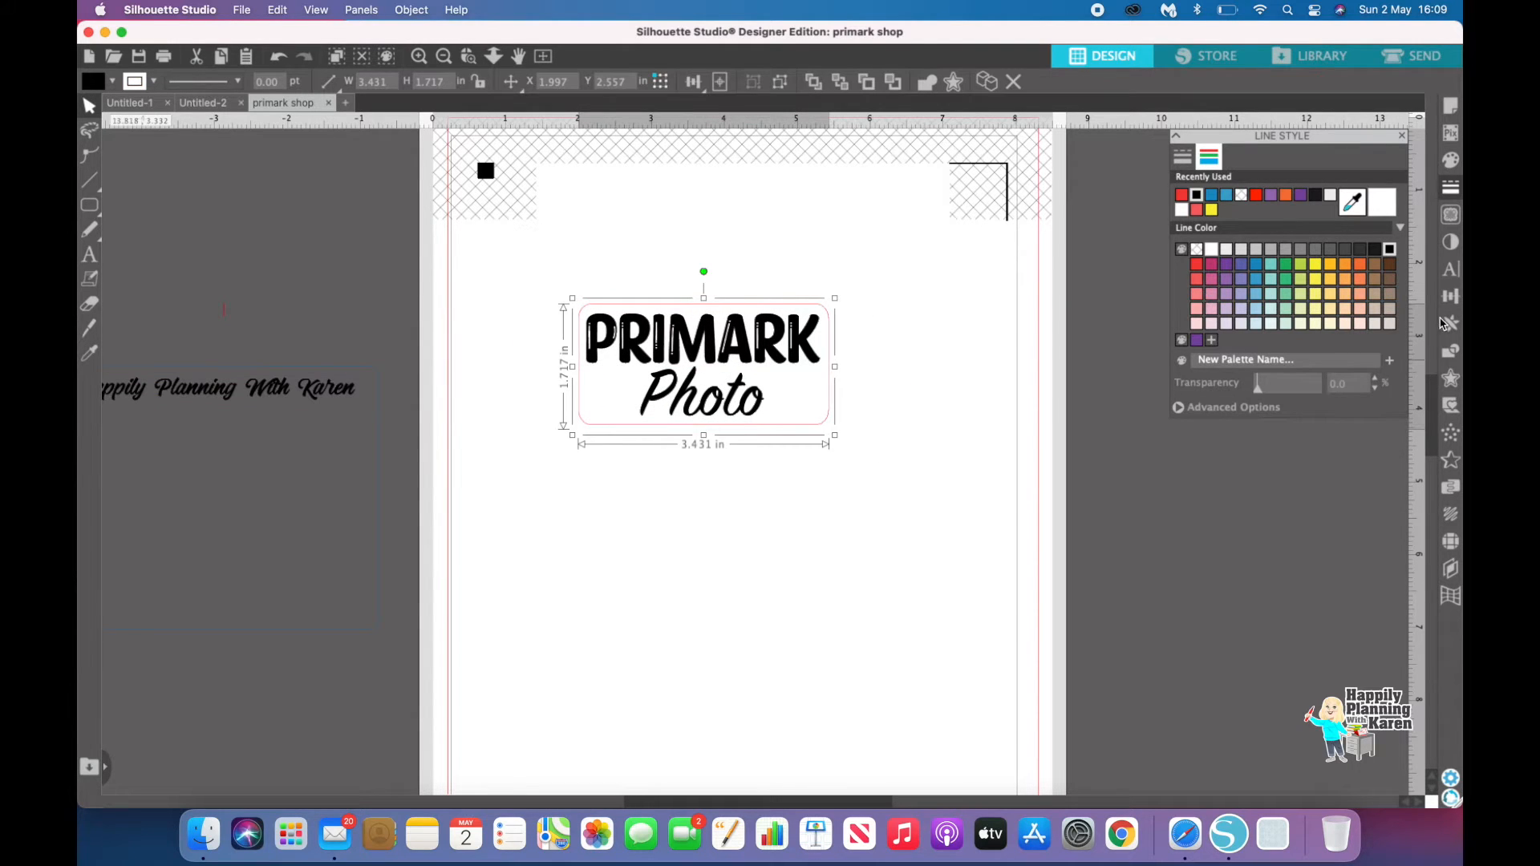
Step: Scale the grouped label to a width of 1.20 in in the Transform panel
{"action": "left_click", "coordinate": [1449, 300]}
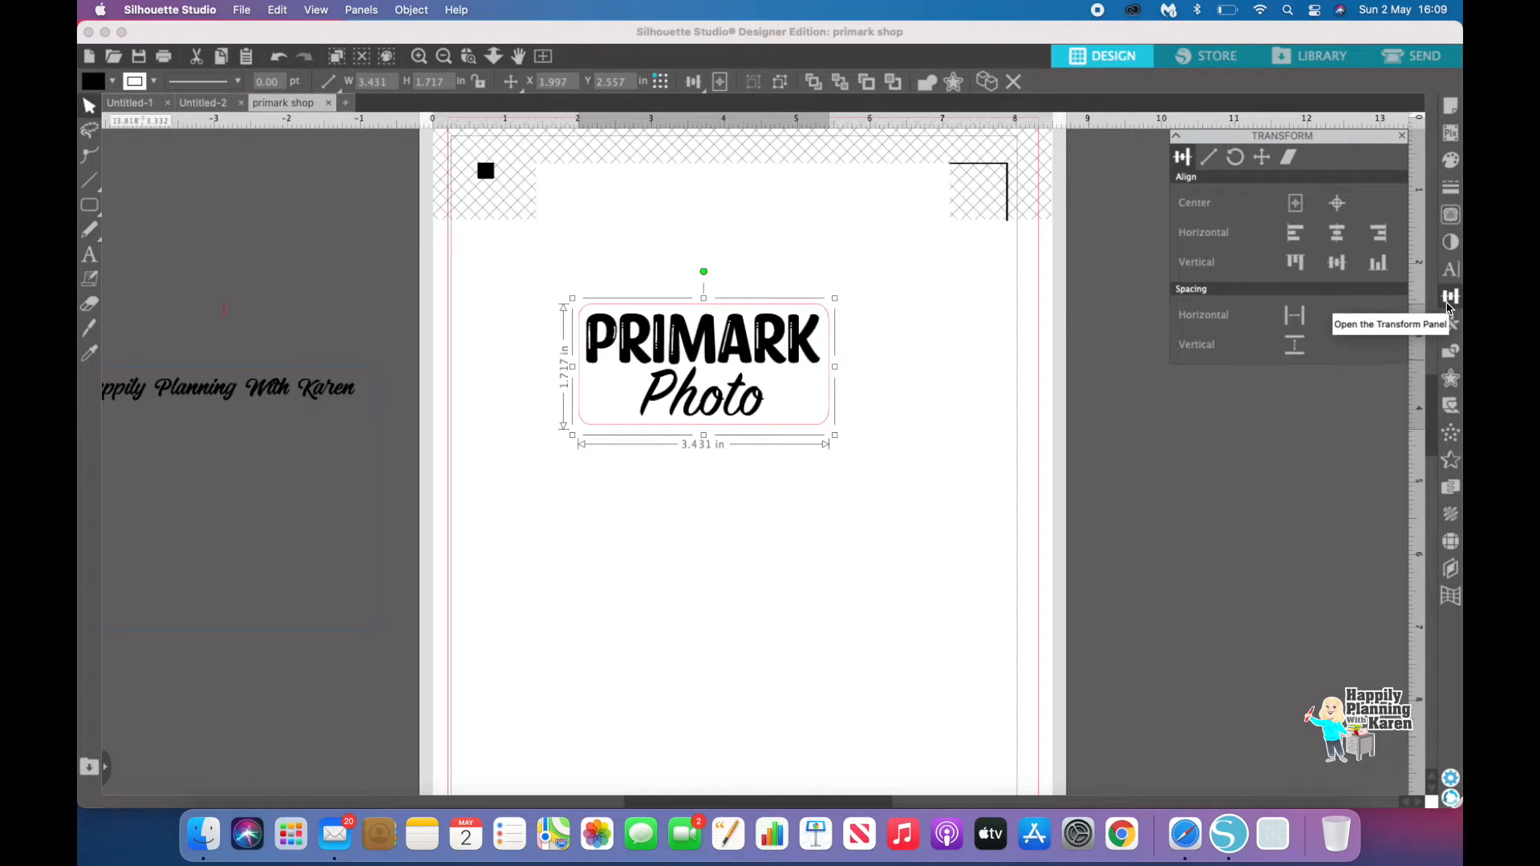
{"action": "left_click", "coordinate": [1210, 163]}
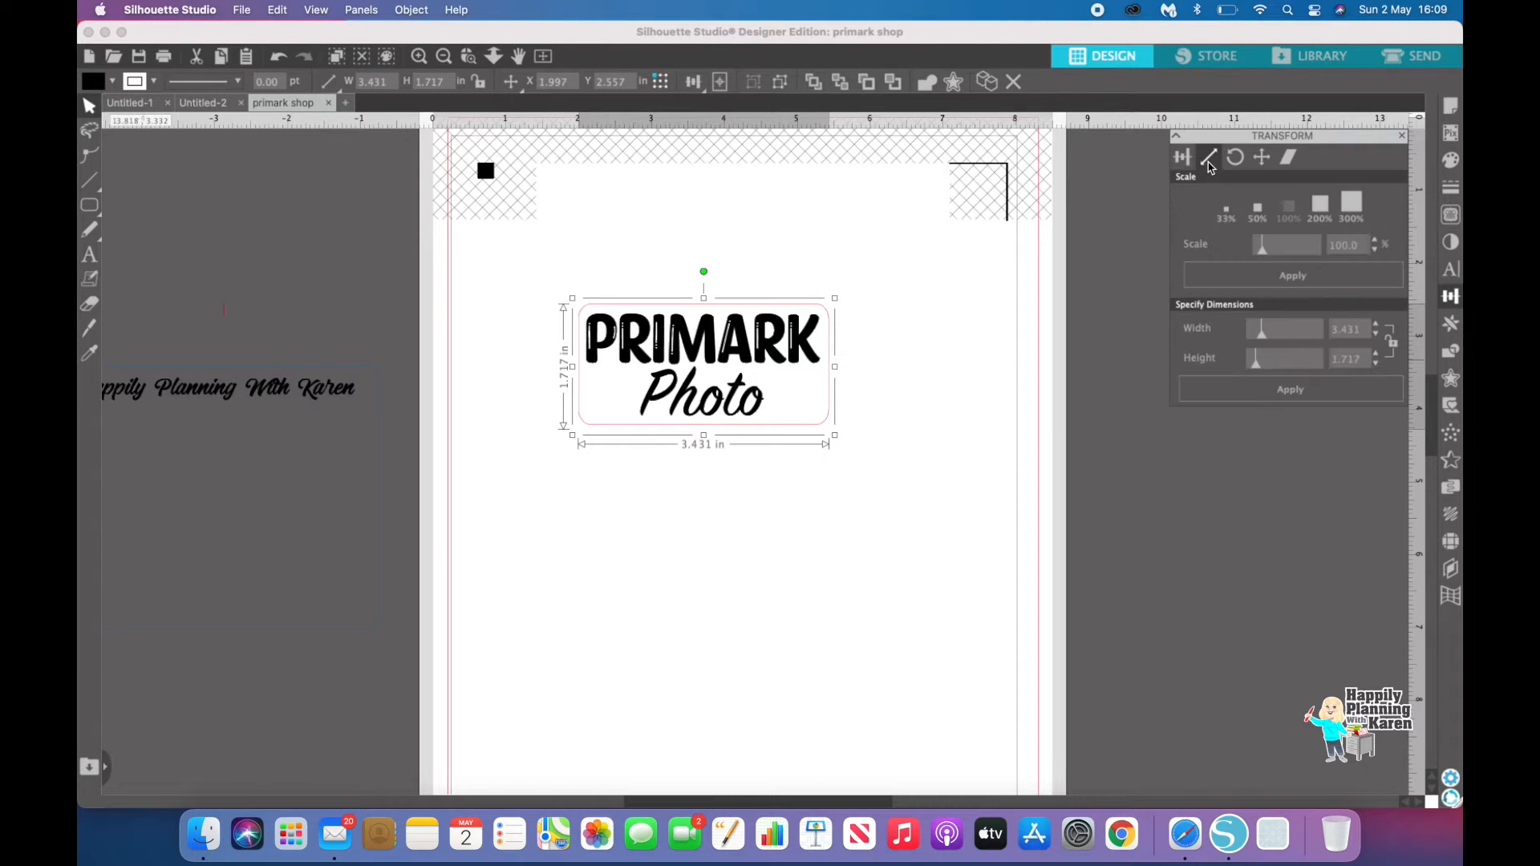
{"action": "left_click", "coordinate": [1396, 347]}
{"action": "left_click_drag", "start_coordinate": [1368, 329], "coordinate": [1323, 328]}
{"action": "type", "text": "1.20"}
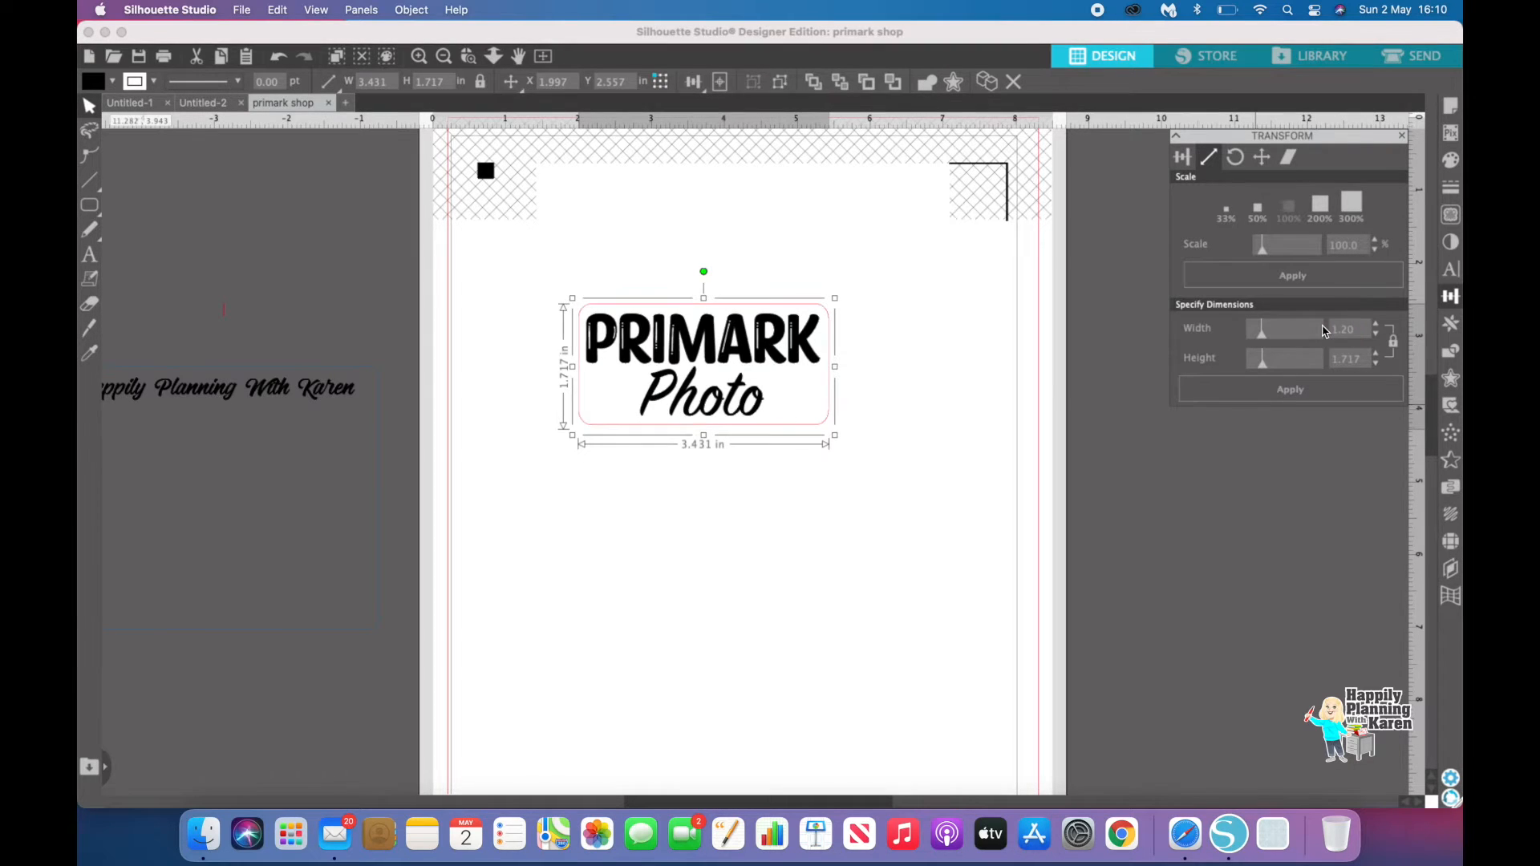
{"action": "left_click", "coordinate": [1280, 393]}
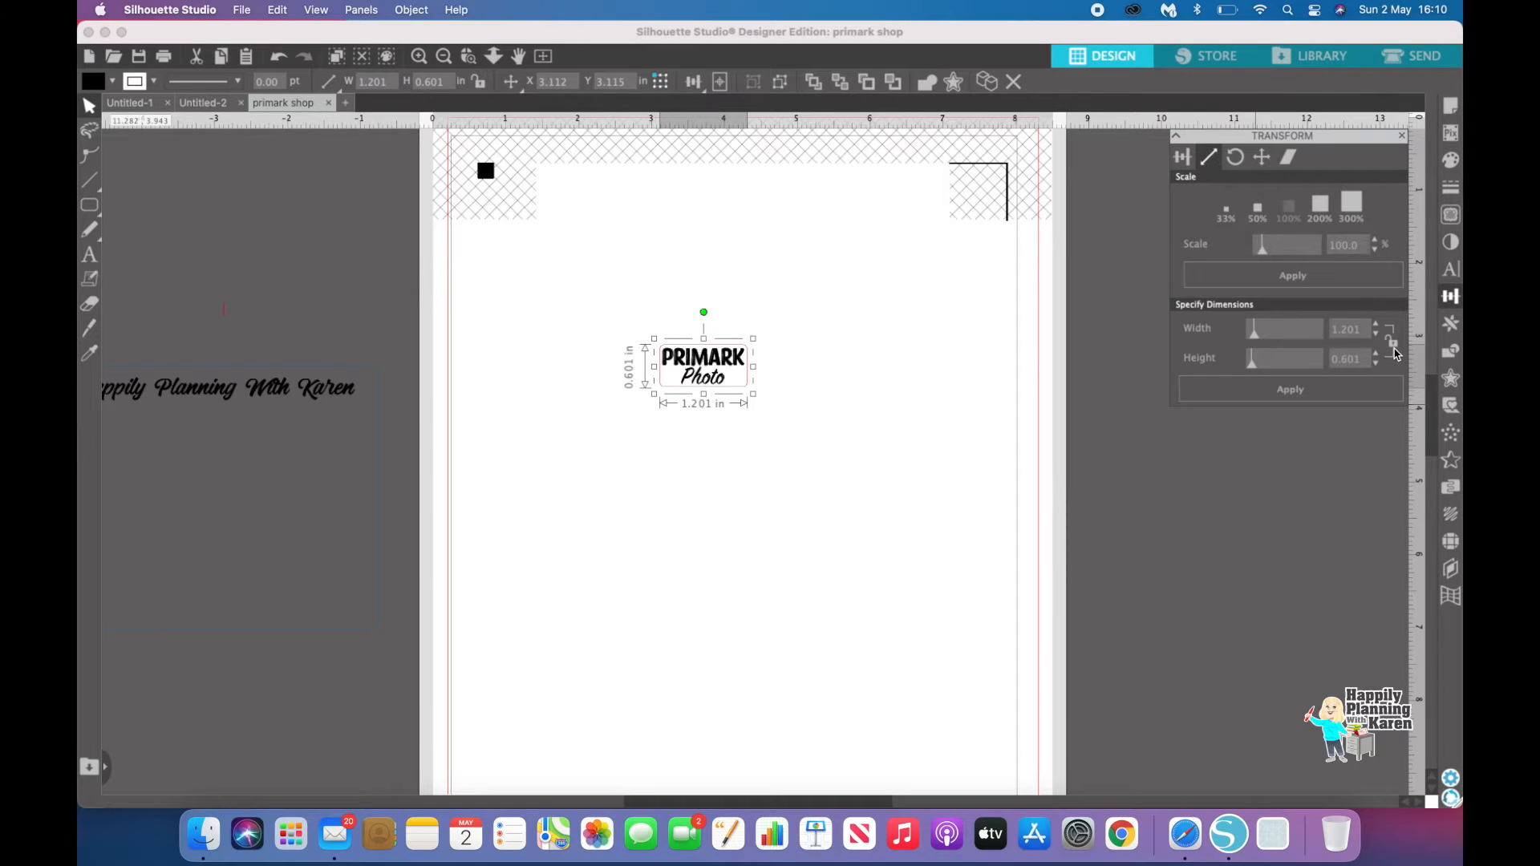
Step: Set the label's height to 0.50 in and move it slightly up and left
{"action": "left_click_drag", "start_coordinate": [1363, 358], "coordinate": [1324, 363]}
{"action": "type", "text": "0.50"}
{"action": "left_click", "coordinate": [1303, 391]}
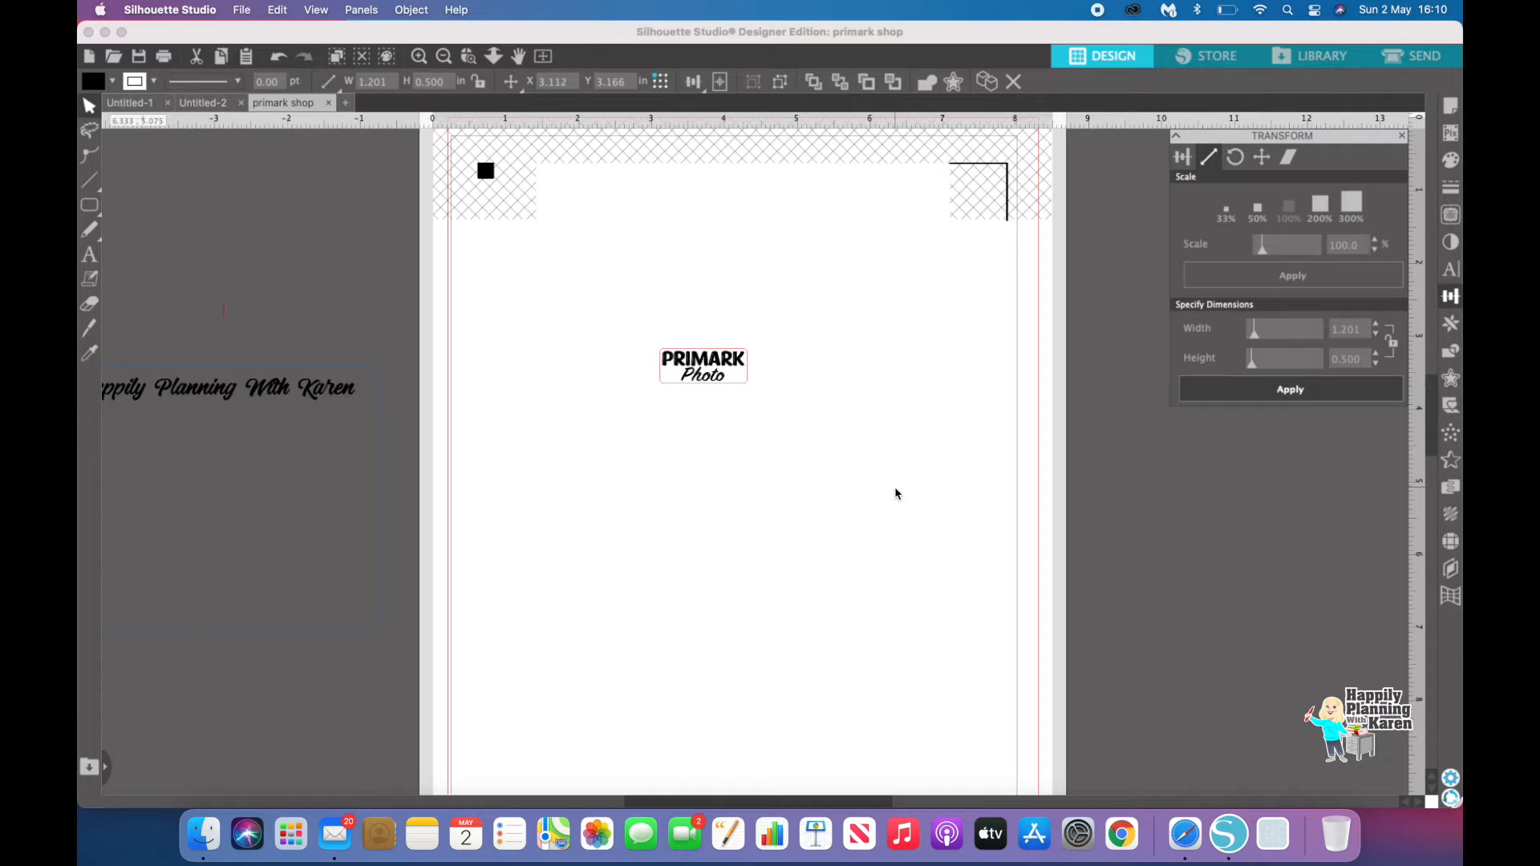
{"action": "mouse_move", "coordinate": [716, 371]}
{"action": "left_mouse_down"}
{"action": "mouse_move", "coordinate": [721, 413]}
{"action": "mouse_move", "coordinate": [705, 354]}
{"action": "left_mouse_up"}
{"action": "left_click", "coordinate": [695, 488]}
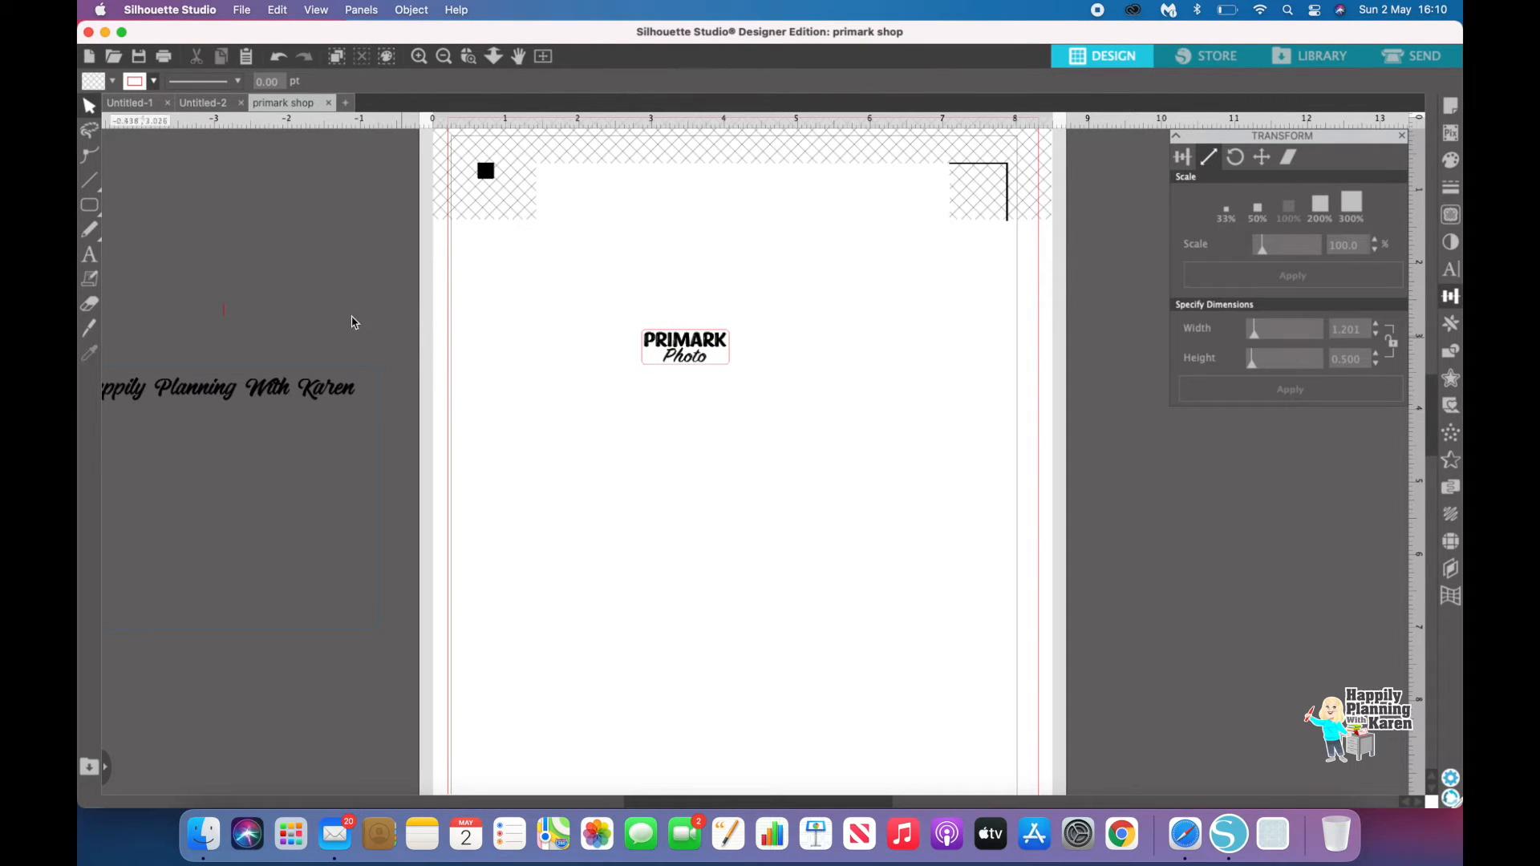
Step: Draw a light-blue rounded rectangle about 2.66 by 2.12 in around the label, then delete it
{"action": "mouse_move", "coordinate": [90, 213]}
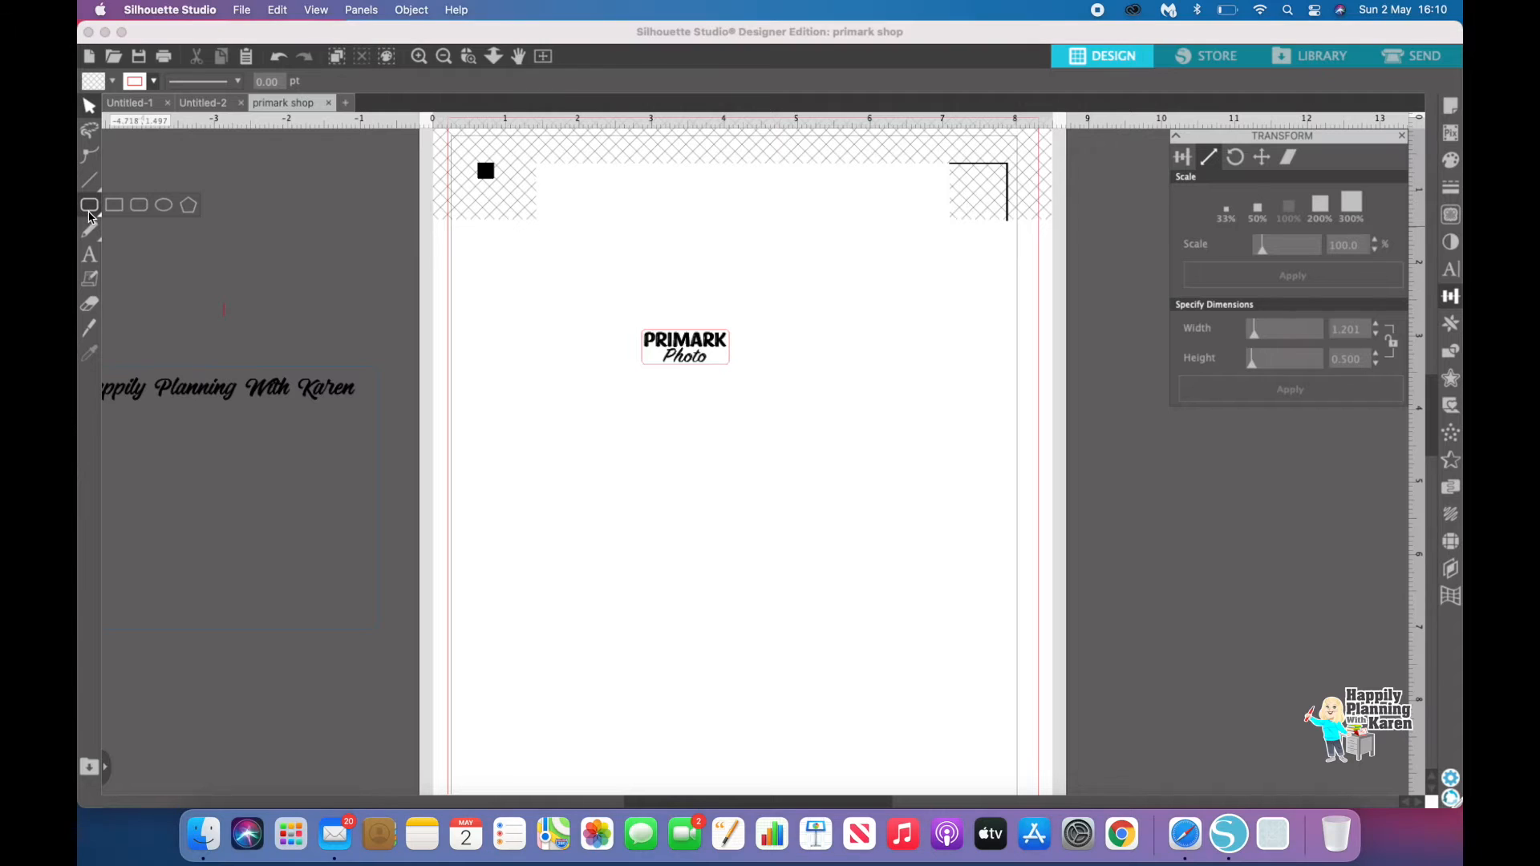
{"action": "left_click", "coordinate": [145, 208]}
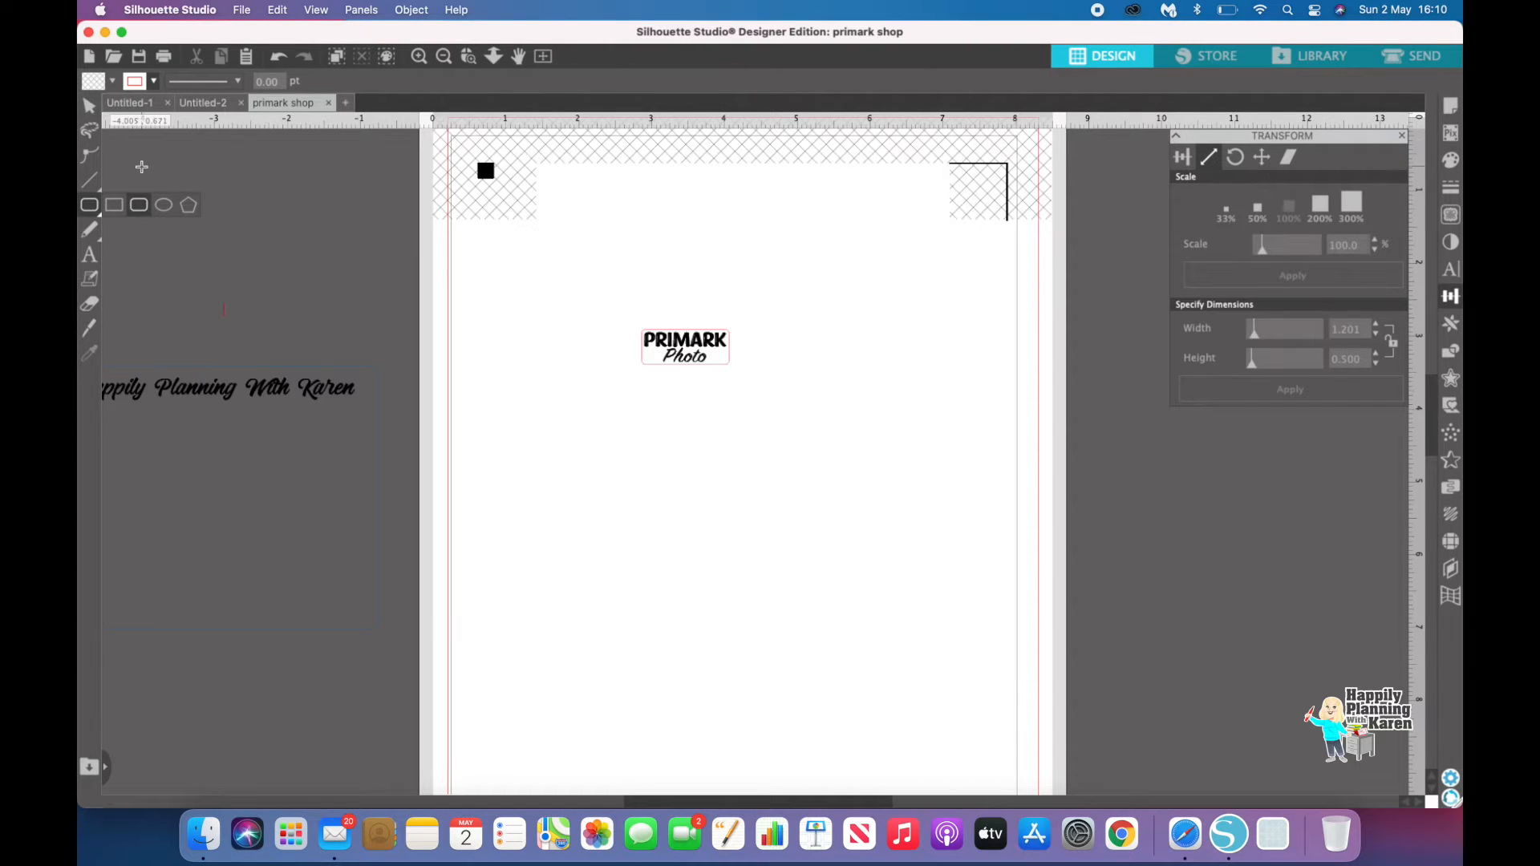
{"action": "left_click", "coordinate": [156, 82]}
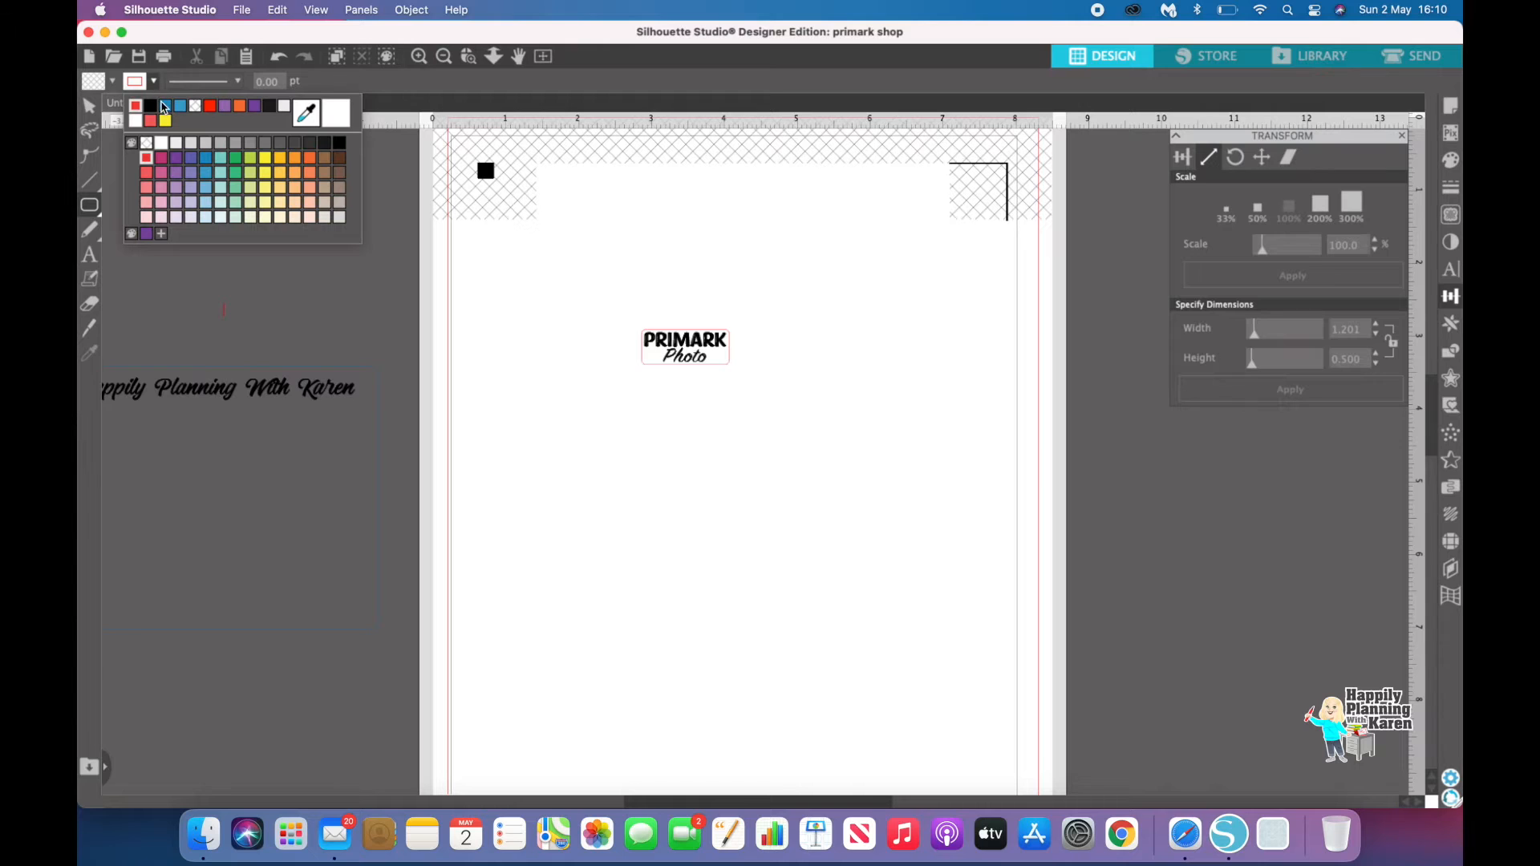
{"action": "left_click", "coordinate": [166, 107]}
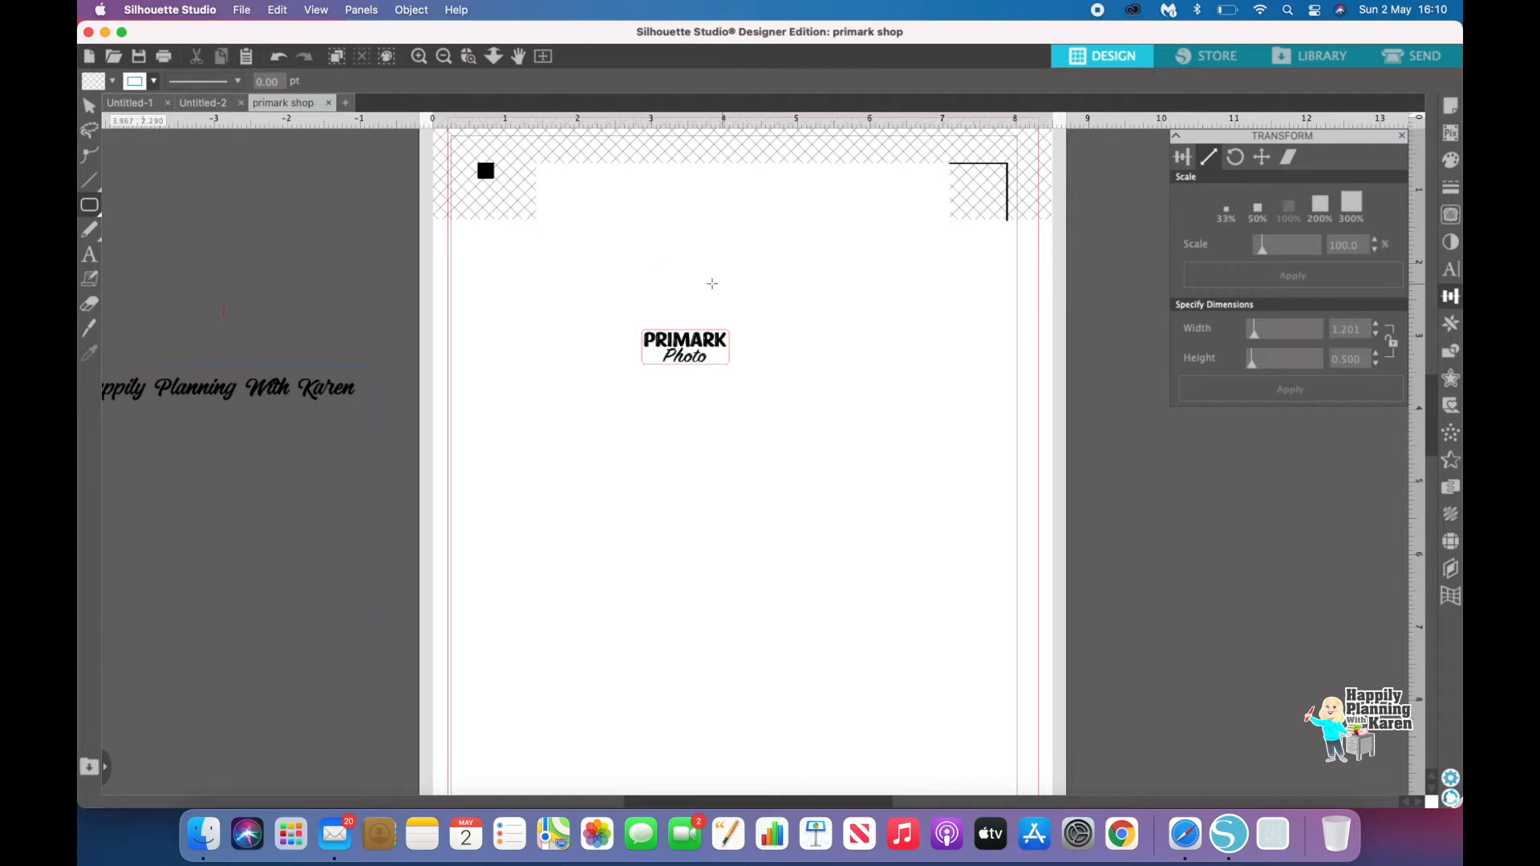
{"action": "mouse_move", "coordinate": [633, 309]}
{"action": "left_mouse_down"}
{"action": "mouse_move", "coordinate": [787, 302]}
{"action": "mouse_move", "coordinate": [810, 316]}
{"action": "mouse_move", "coordinate": [813, 463]}
{"action": "left_mouse_up"}
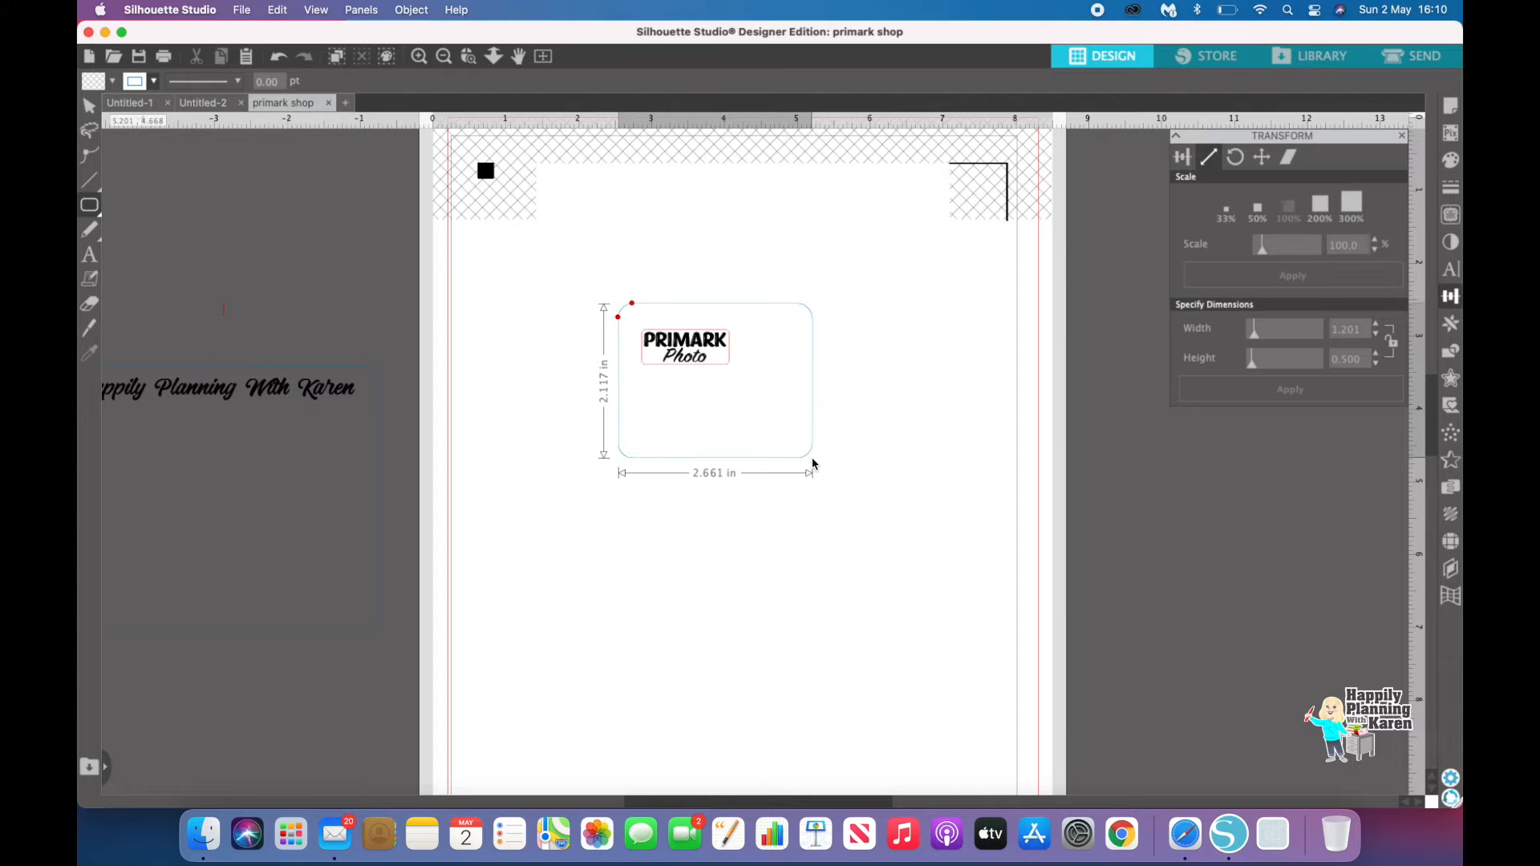
{"action": "left_click_drag", "start_coordinate": [813, 465], "coordinate": [814, 464]}
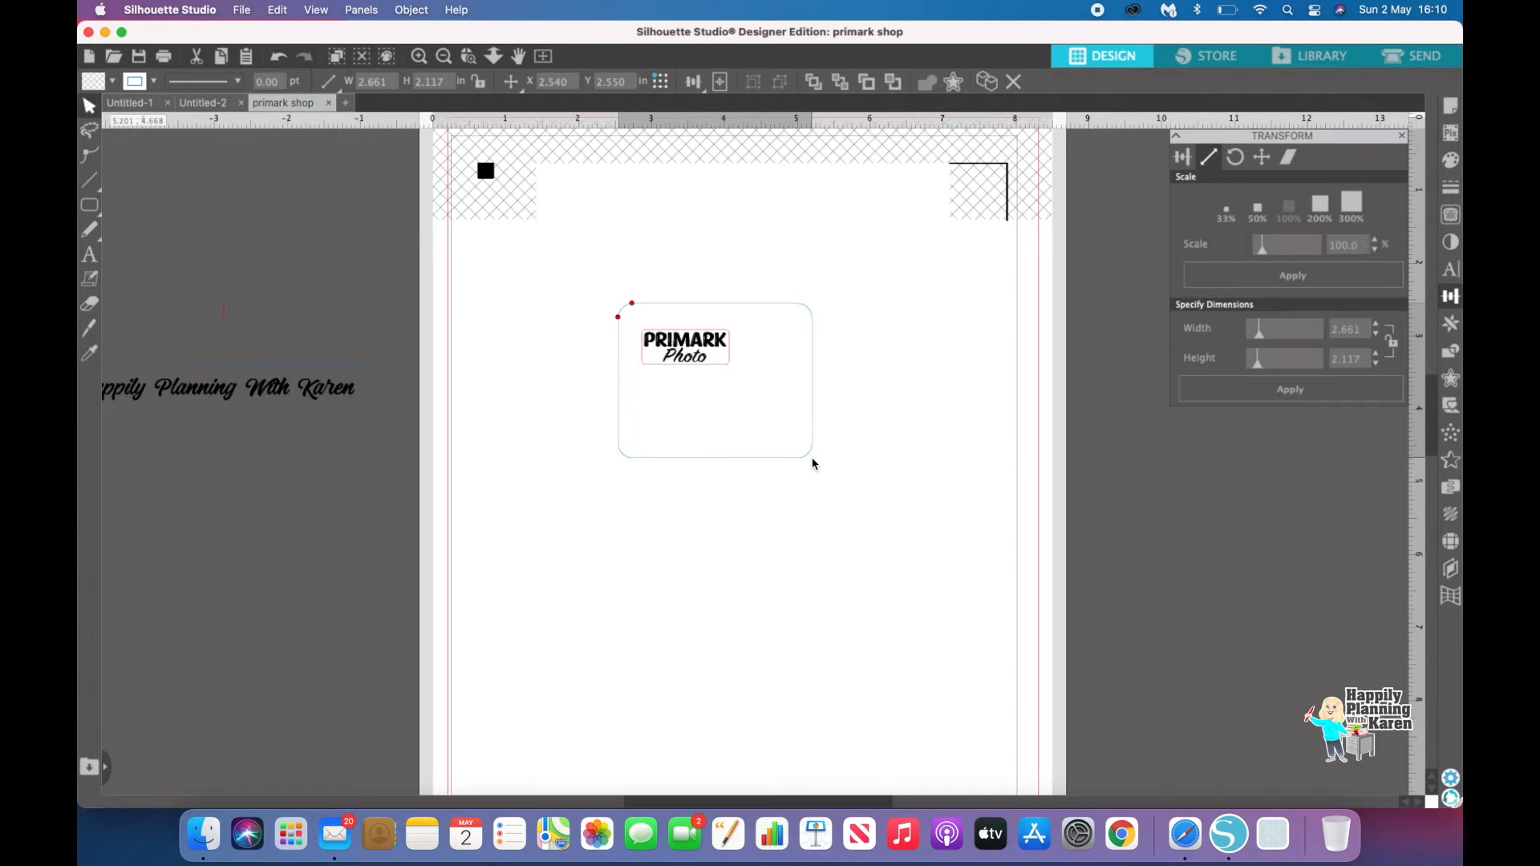
{"action": "left_click", "coordinate": [810, 461]}
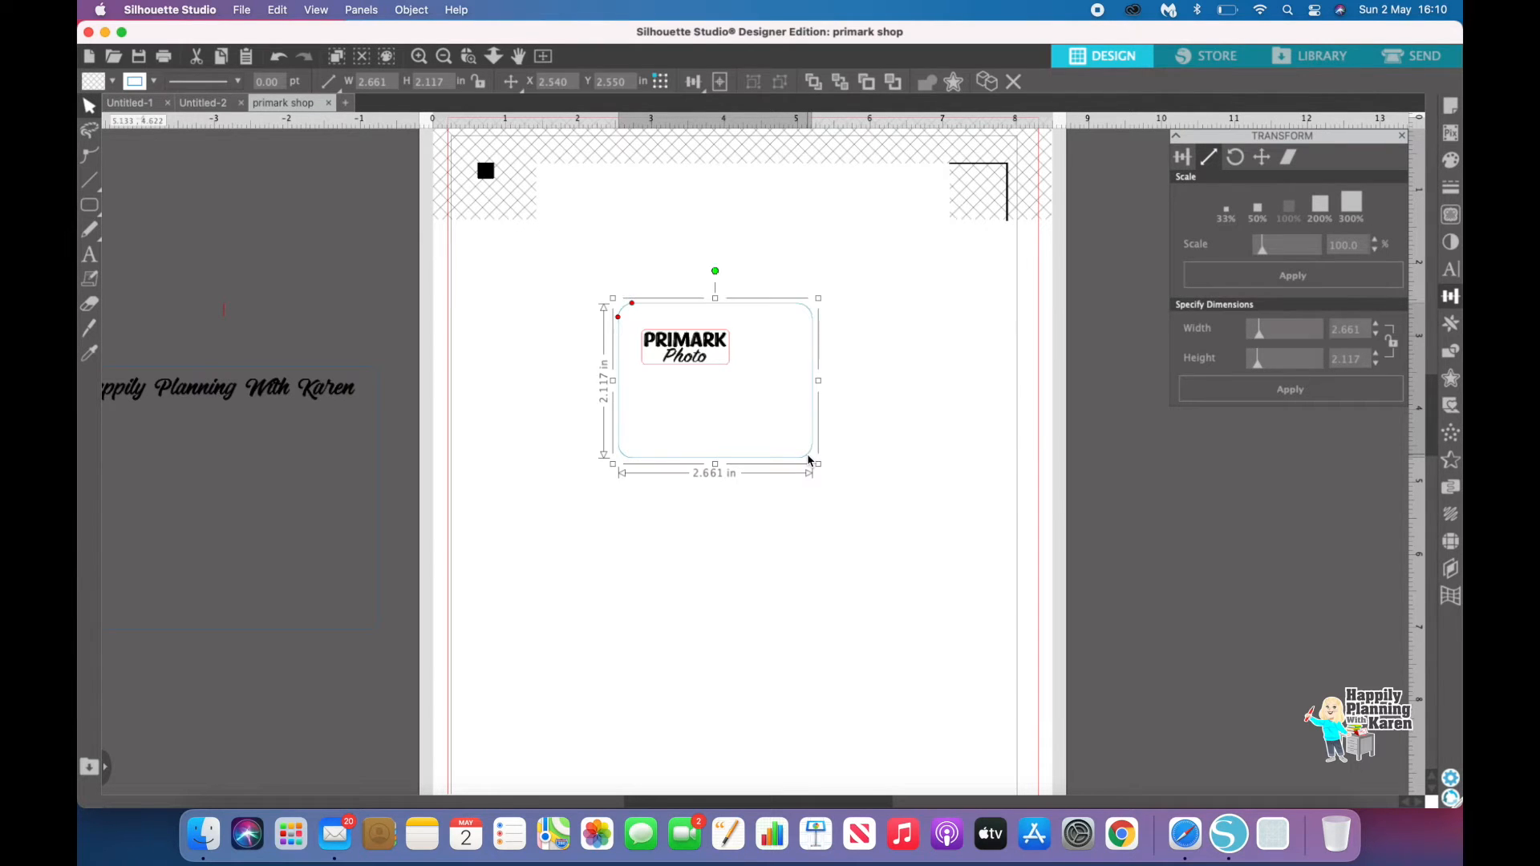
{"action": "key", "text": "Delete"}
Step: Bring the Happily Planning With Karen frame from the pasteboard onto the page over the label
{"action": "left_click_drag", "start_coordinate": [218, 386], "coordinate": [658, 346]}
{"action": "left_click", "coordinate": [657, 346]}
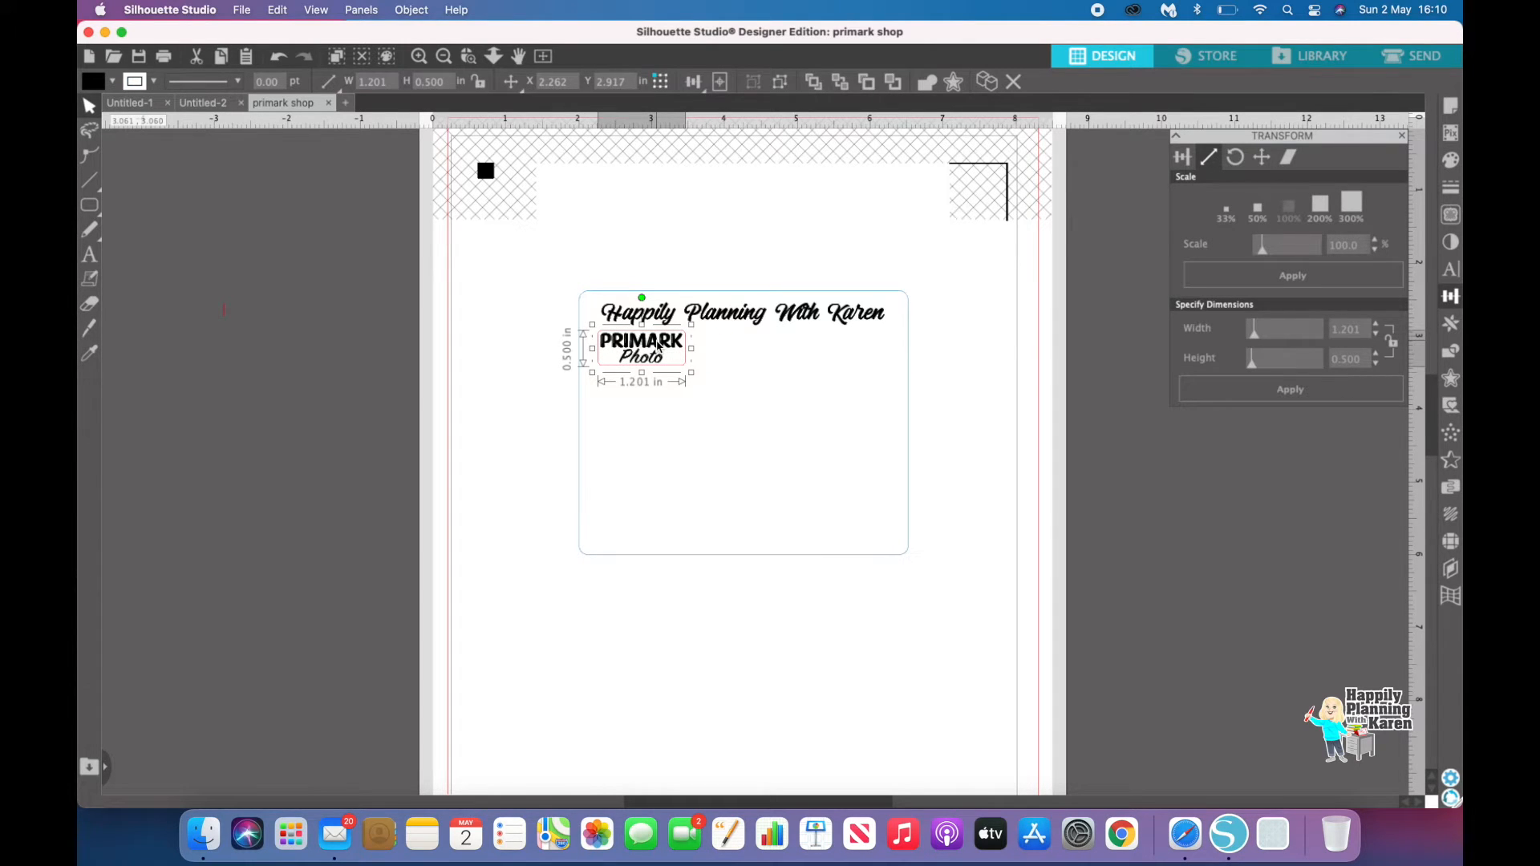
Step: Replicate the label into a column of four and duplicate one more copy below
{"action": "left_click", "coordinate": [1448, 321]}
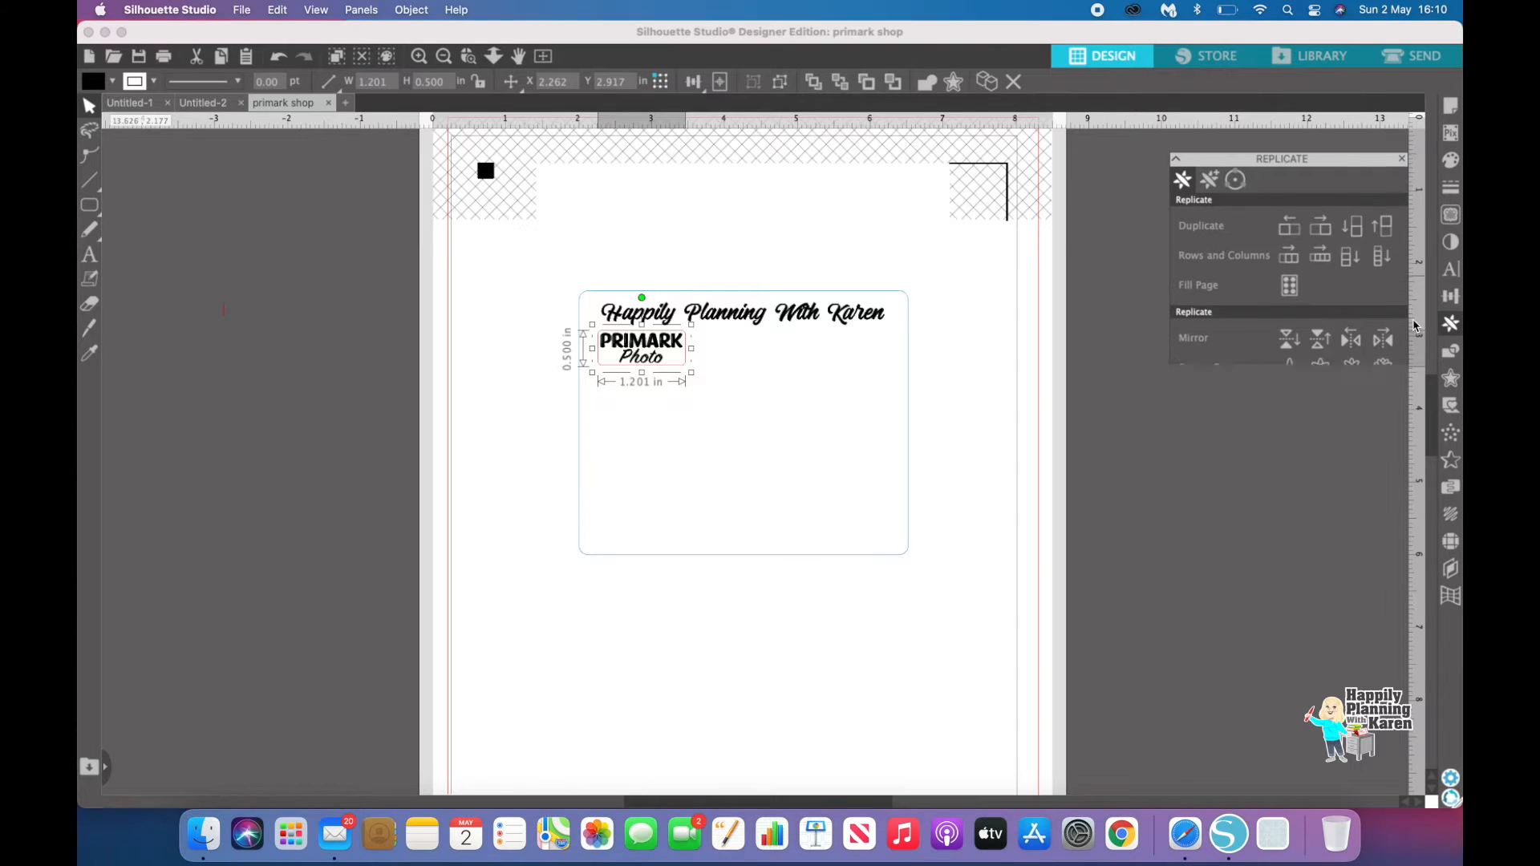
{"action": "left_click", "coordinate": [1379, 235]}
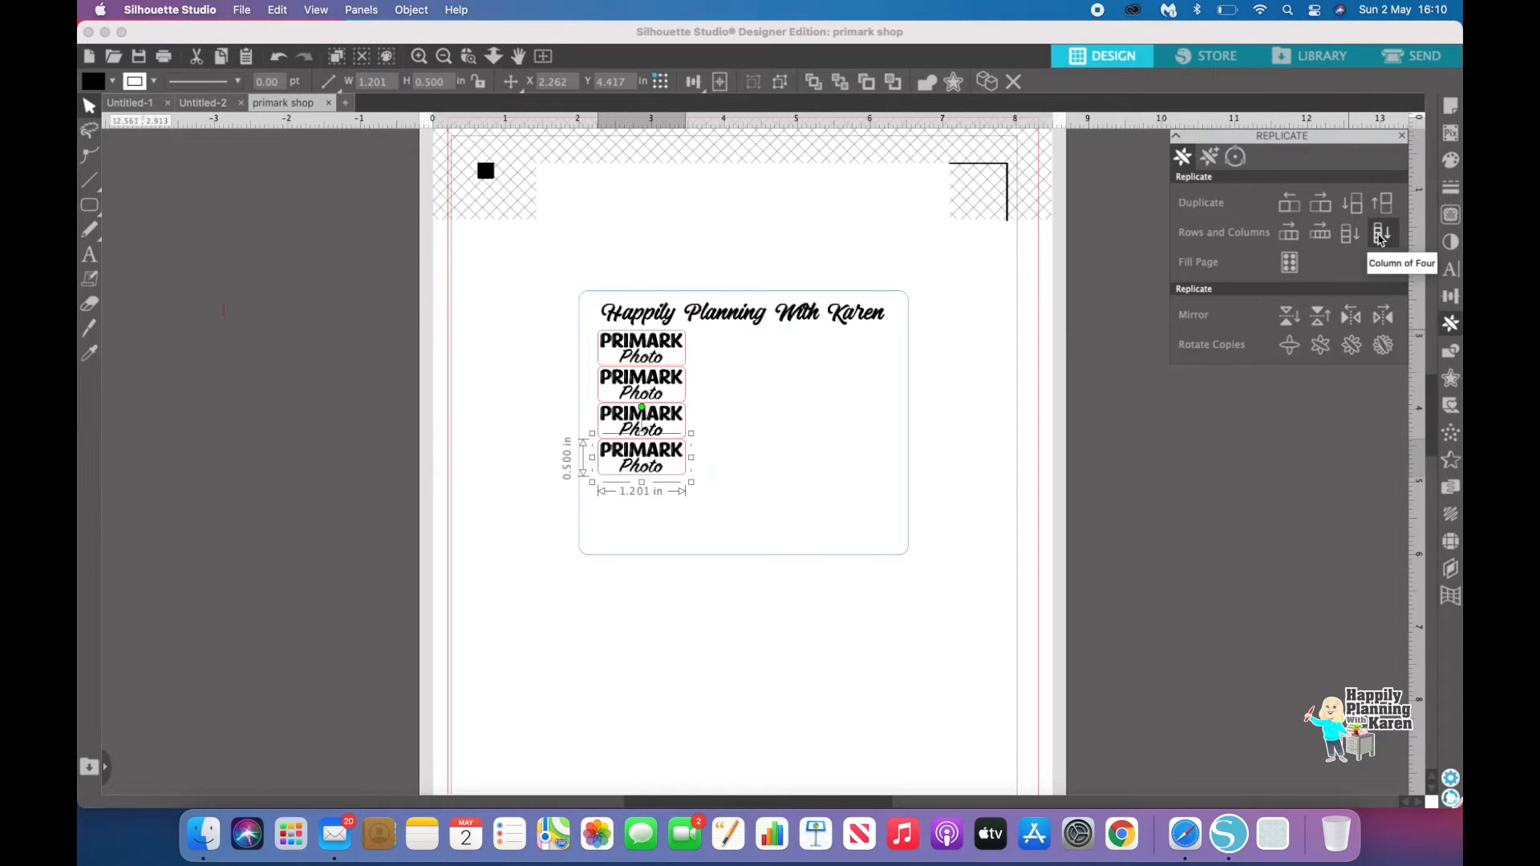
{"action": "left_click", "coordinate": [1353, 210]}
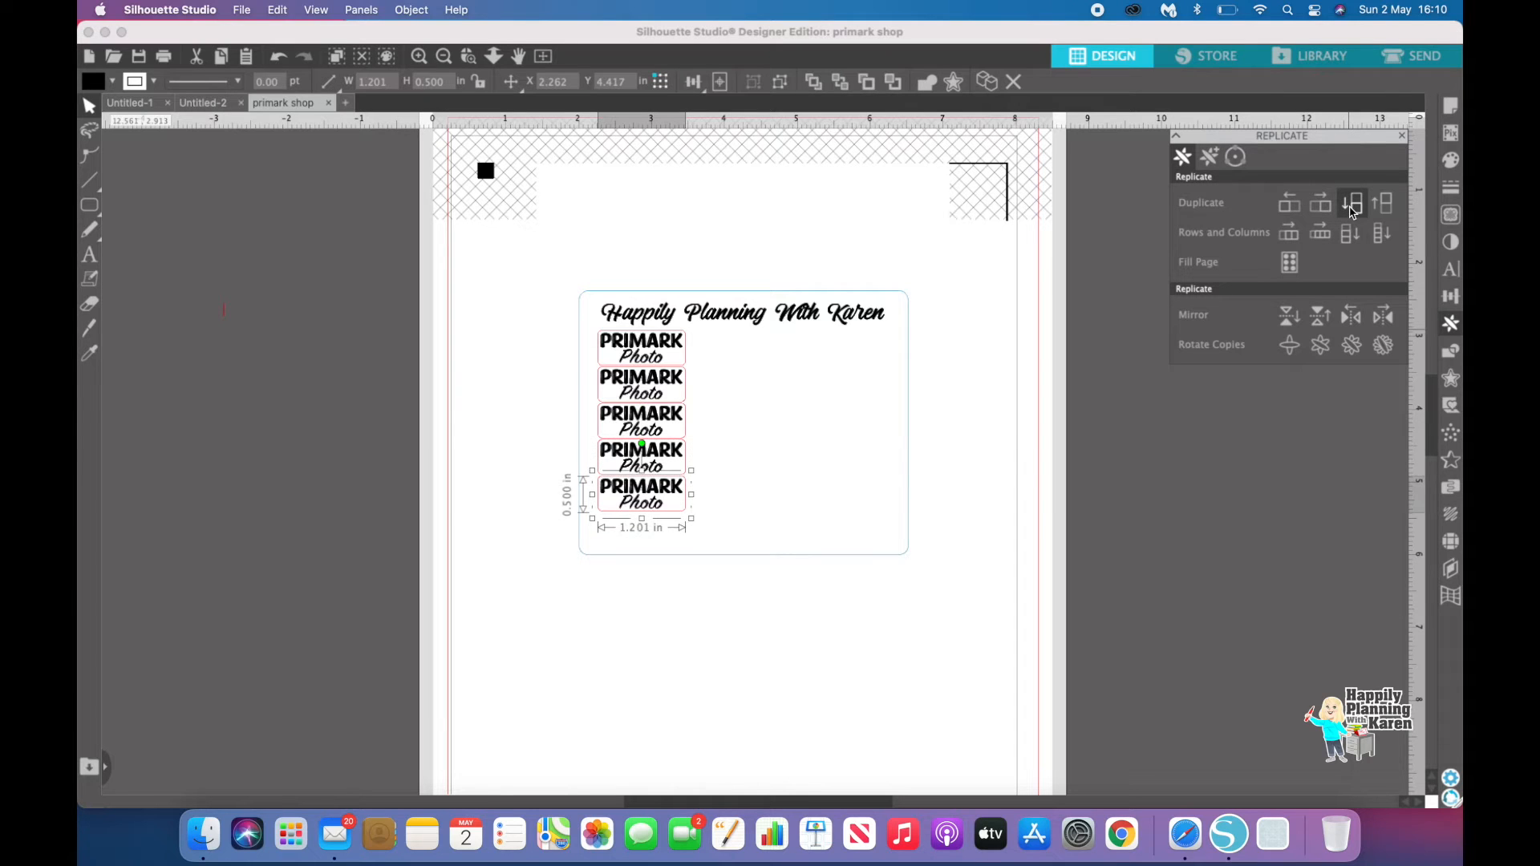
{"action": "left_click", "coordinate": [862, 649]}
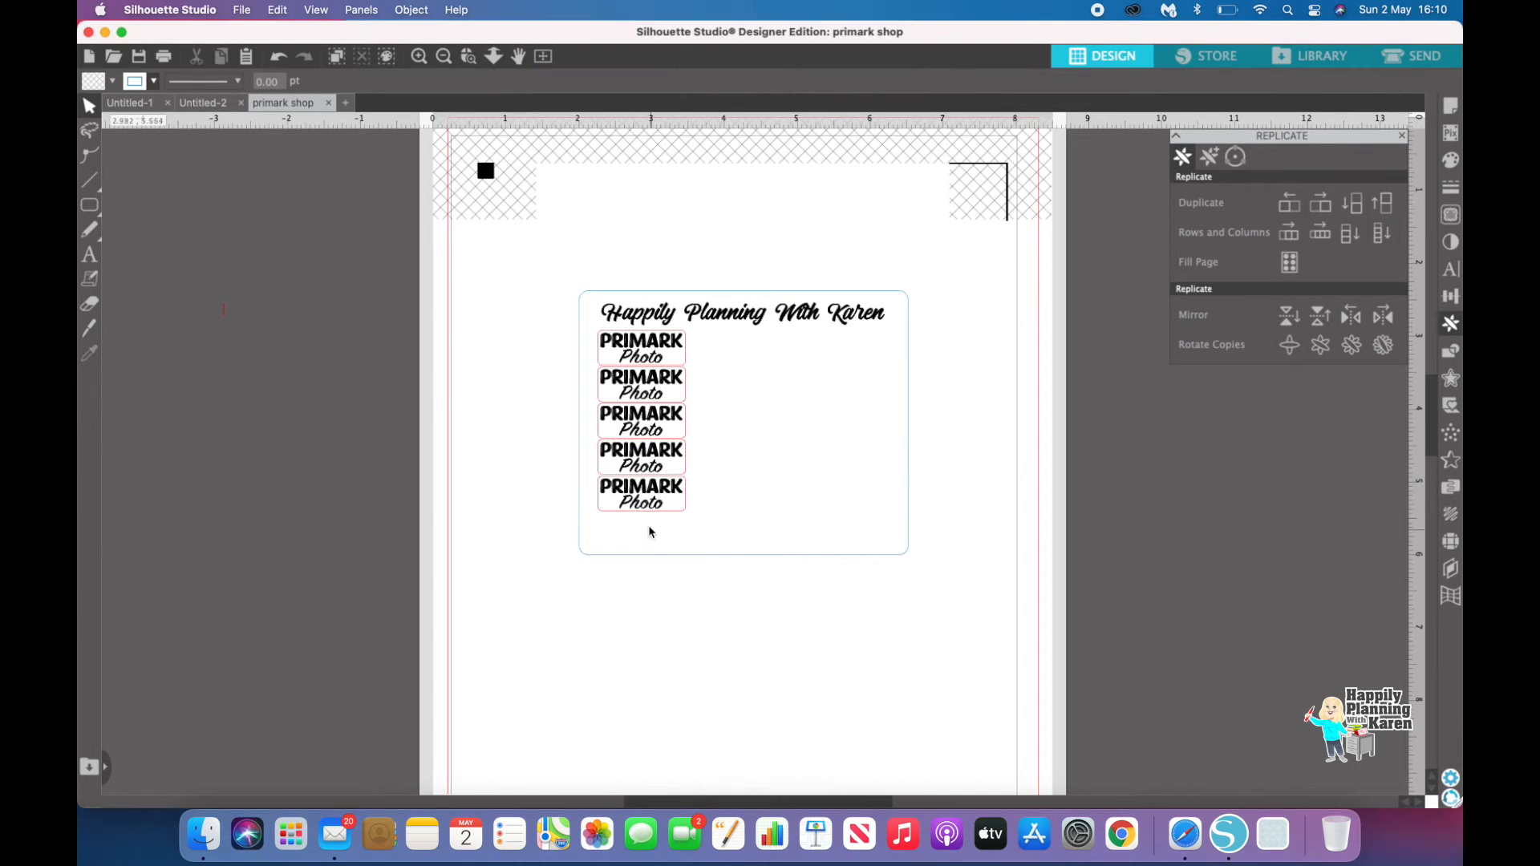
Step: Adjust the five labels' positions so they are evenly spaced down the frame
{"action": "left_click_drag", "start_coordinate": [646, 504], "coordinate": [649, 535]}
{"action": "left_click_drag", "start_coordinate": [661, 453], "coordinate": [662, 390]}
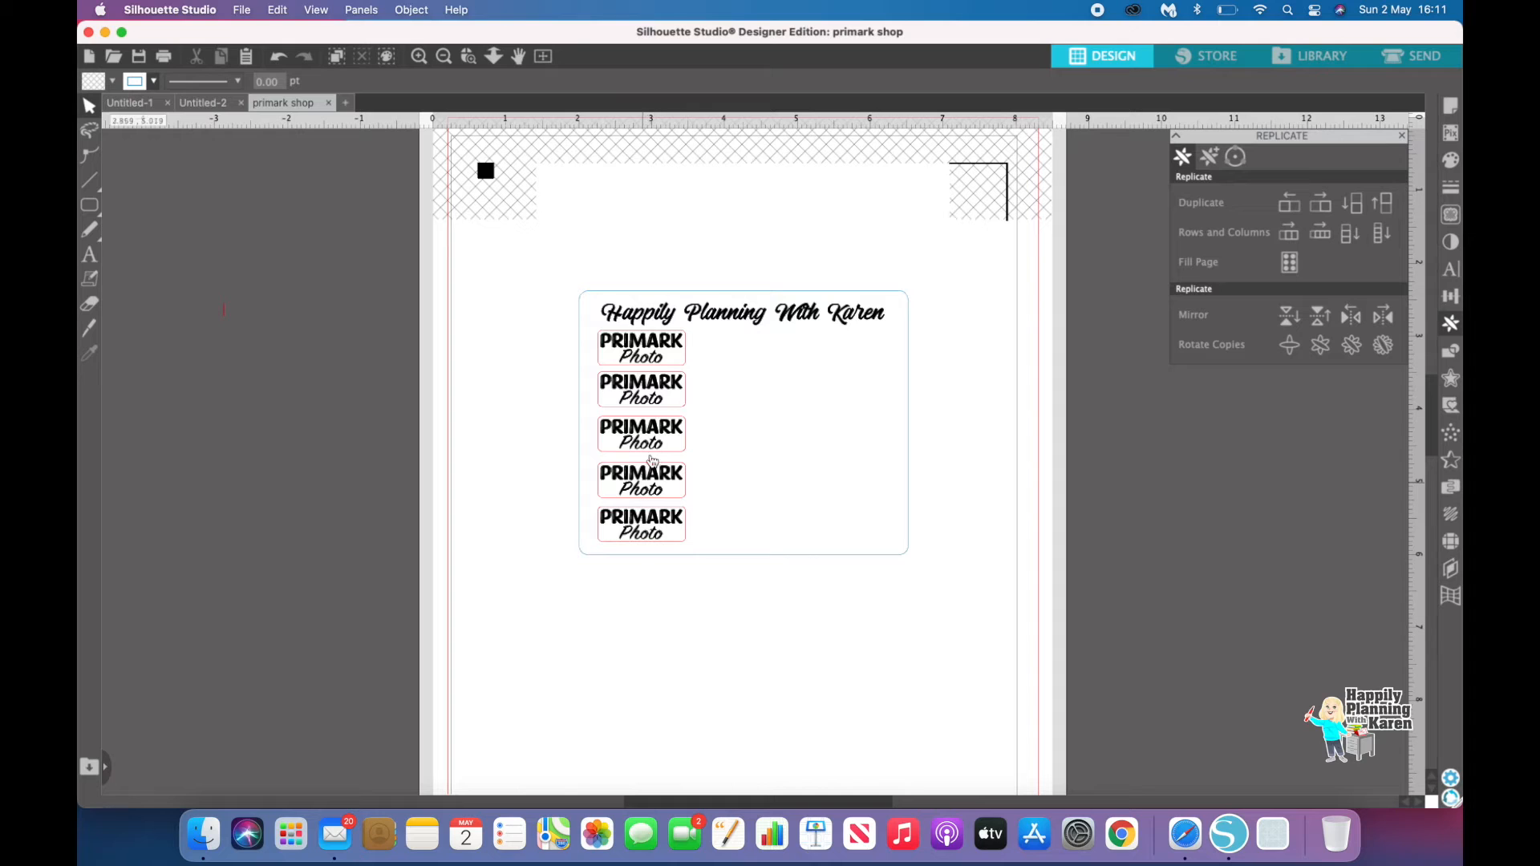
{"action": "left_click", "coordinate": [653, 399]}
{"action": "left_click_drag", "start_coordinate": [654, 398], "coordinate": [654, 400]}
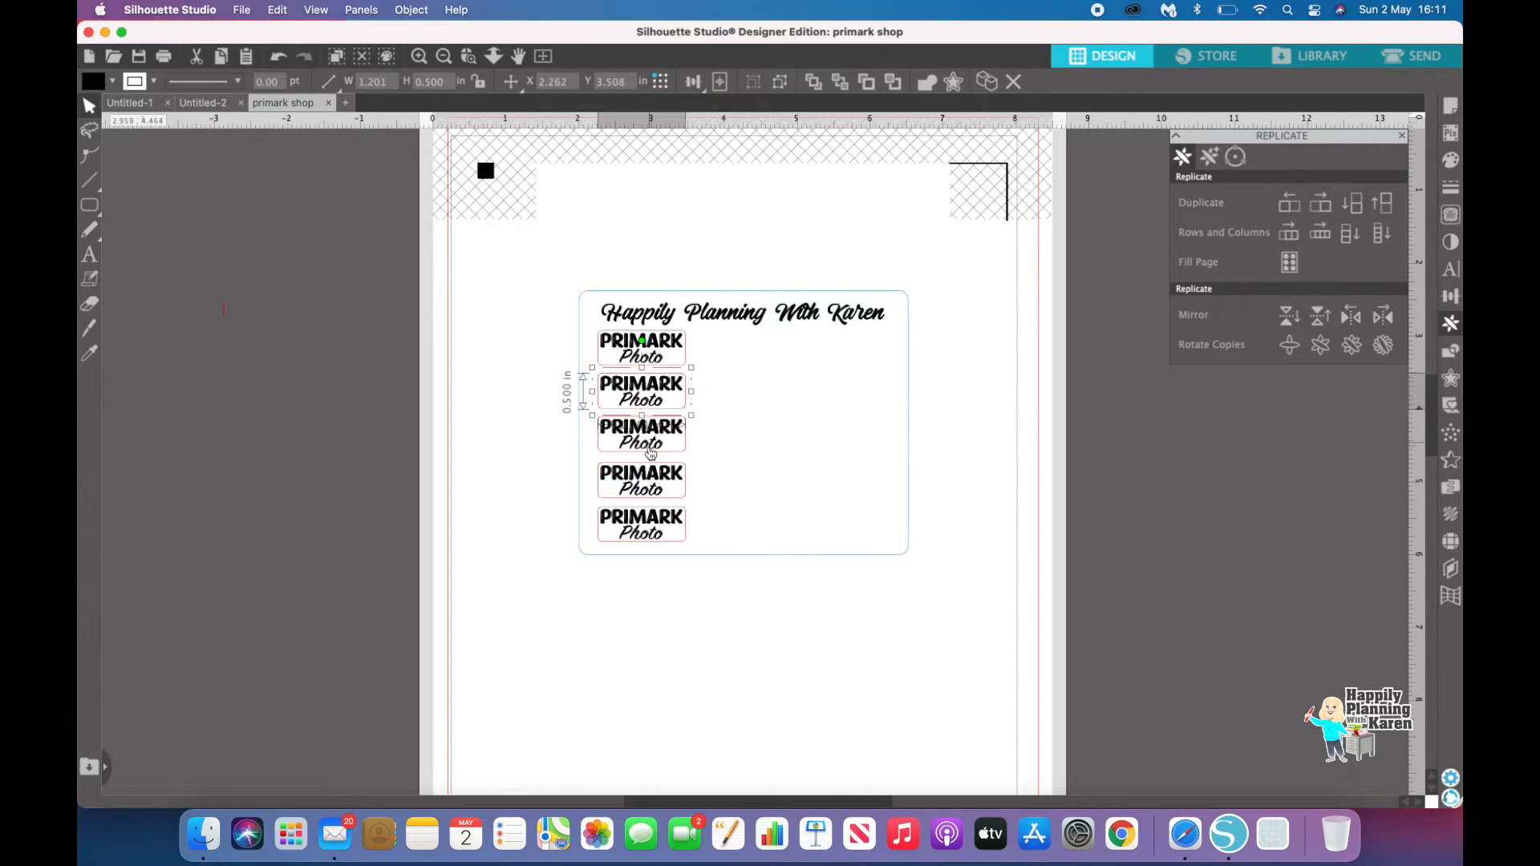
{"action": "left_click", "coordinate": [614, 625]}
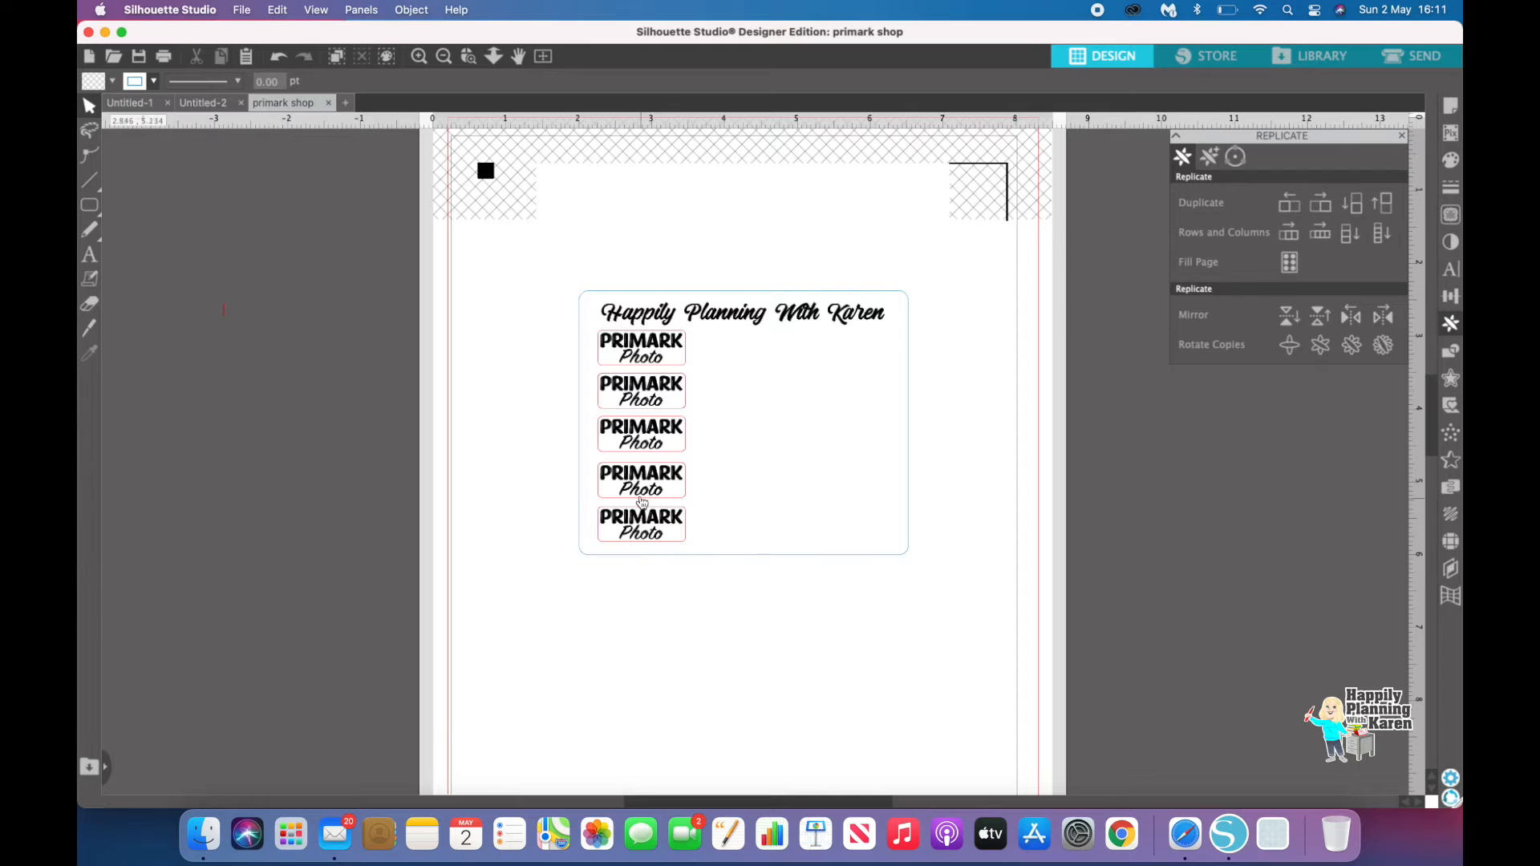
{"action": "left_click_drag", "start_coordinate": [642, 449], "coordinate": [642, 451]}
{"action": "left_click", "coordinate": [602, 648]}
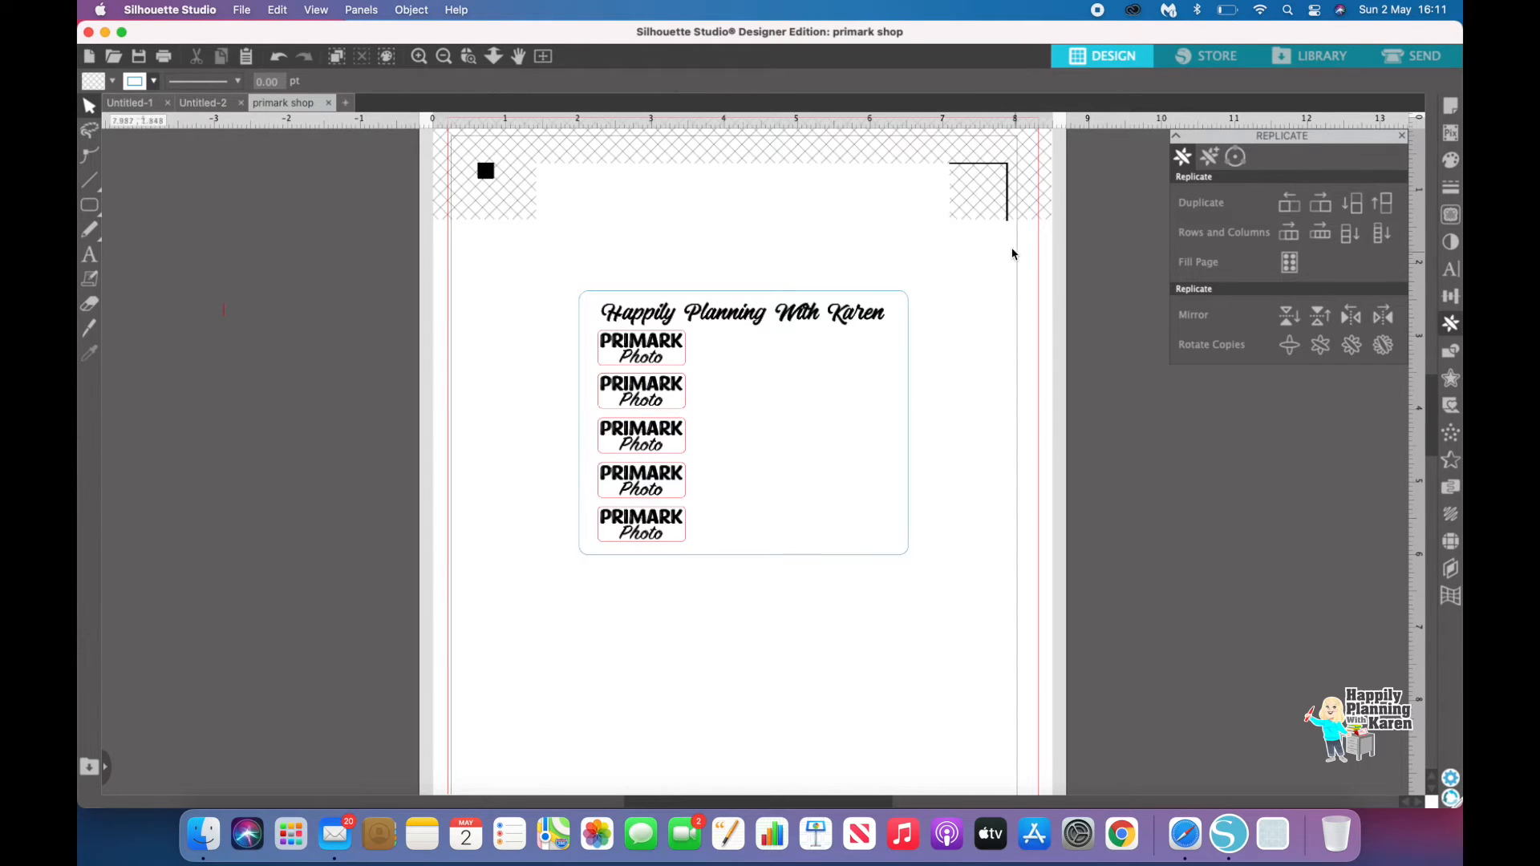
Step: Move the Happily Planning With Karen frame back off the page and select all five labels
{"action": "left_click_drag", "start_coordinate": [800, 312], "coordinate": [394, 362]}
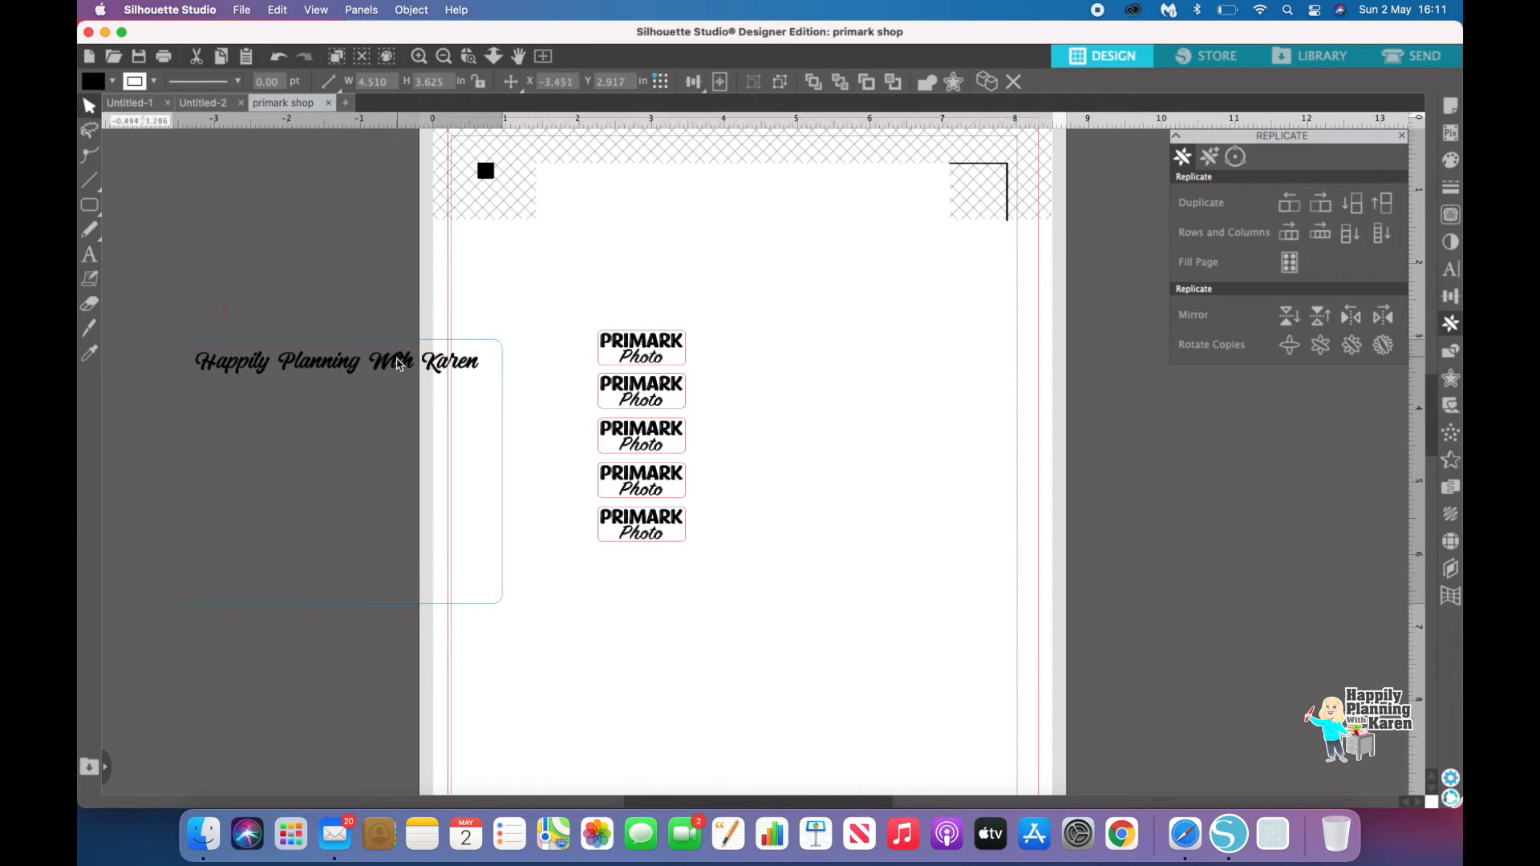
{"action": "left_click_drag", "start_coordinate": [557, 306], "coordinate": [739, 594]}
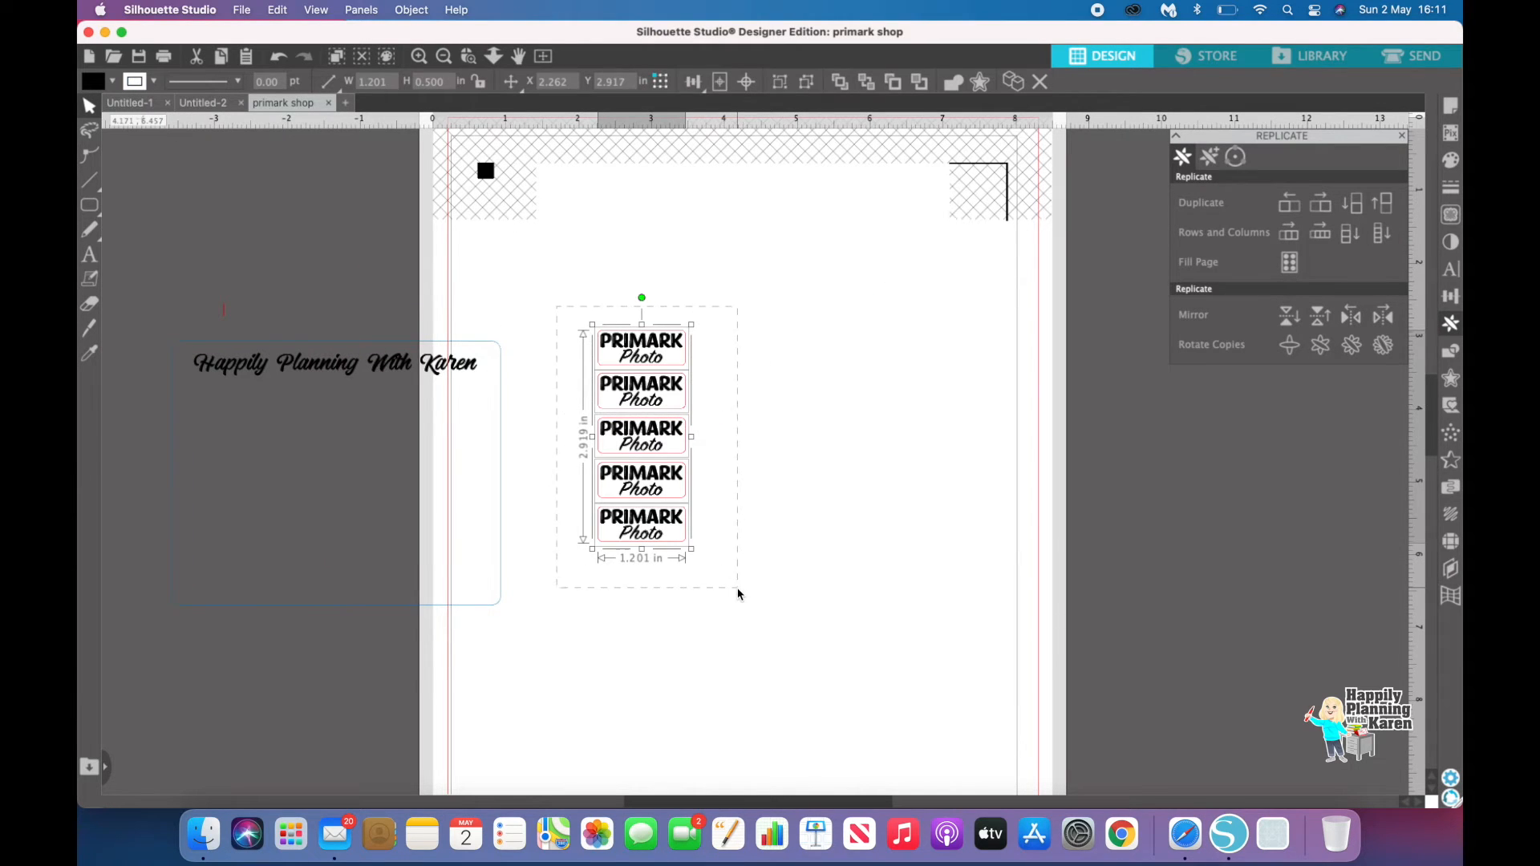
Step: Group the five labels and replicate them into a row of three columns
{"action": "right_click", "coordinate": [693, 562]}
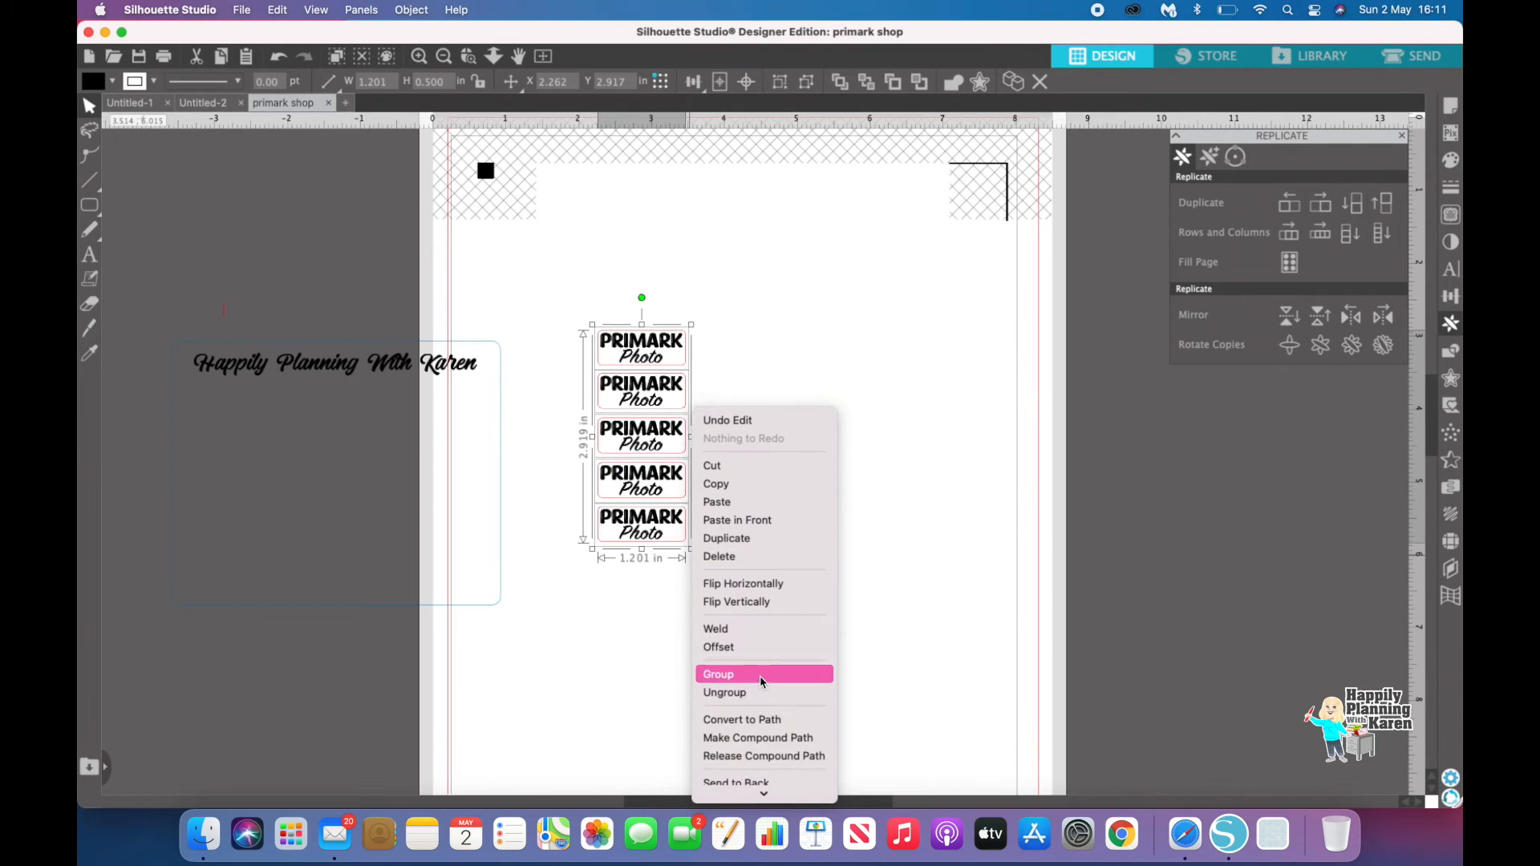
{"action": "left_click", "coordinate": [761, 681]}
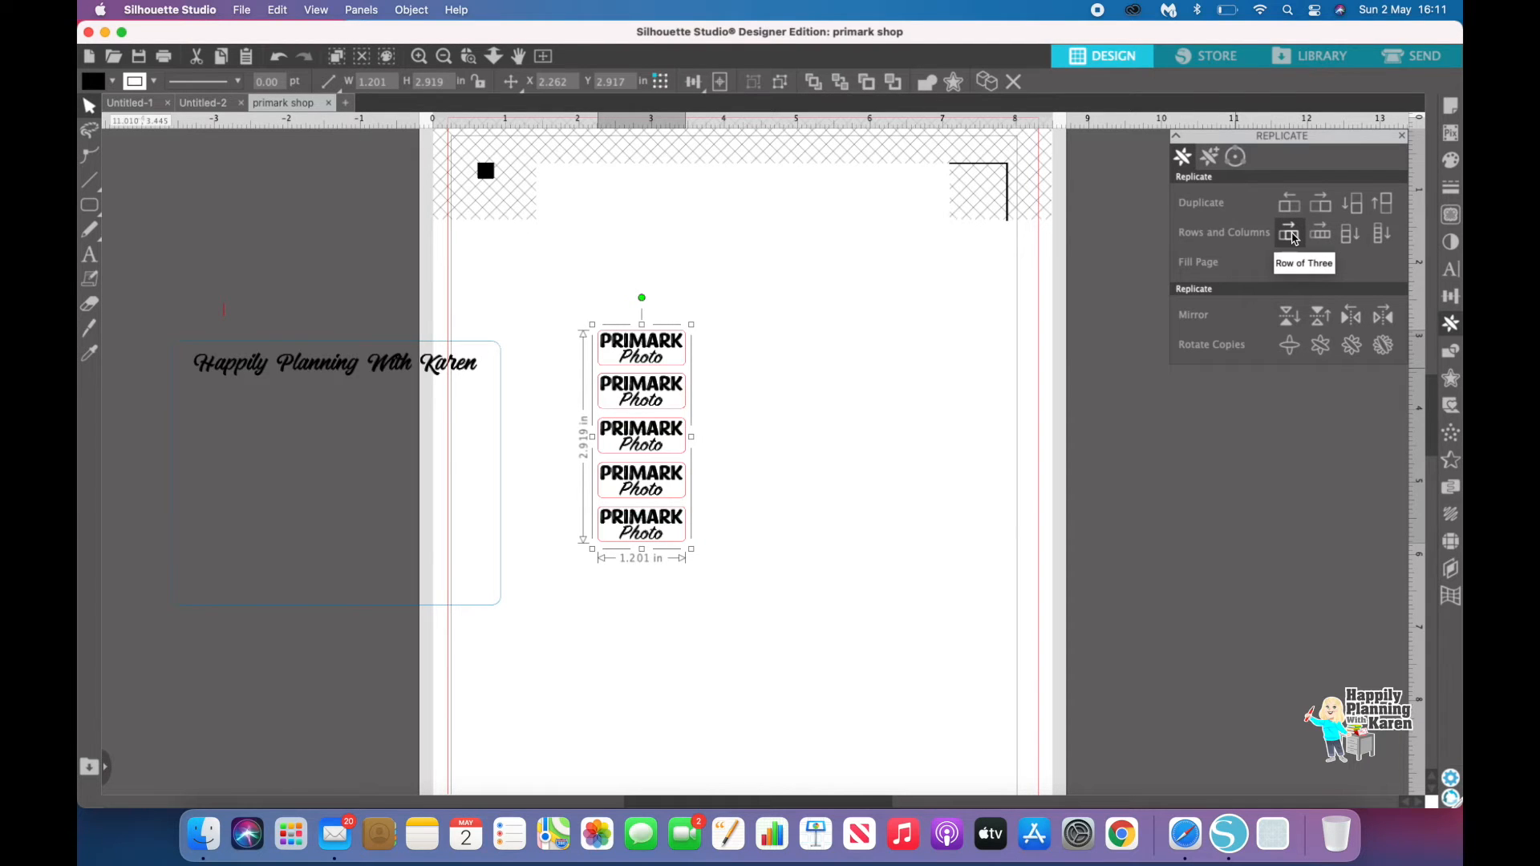
{"action": "left_click", "coordinate": [1291, 234]}
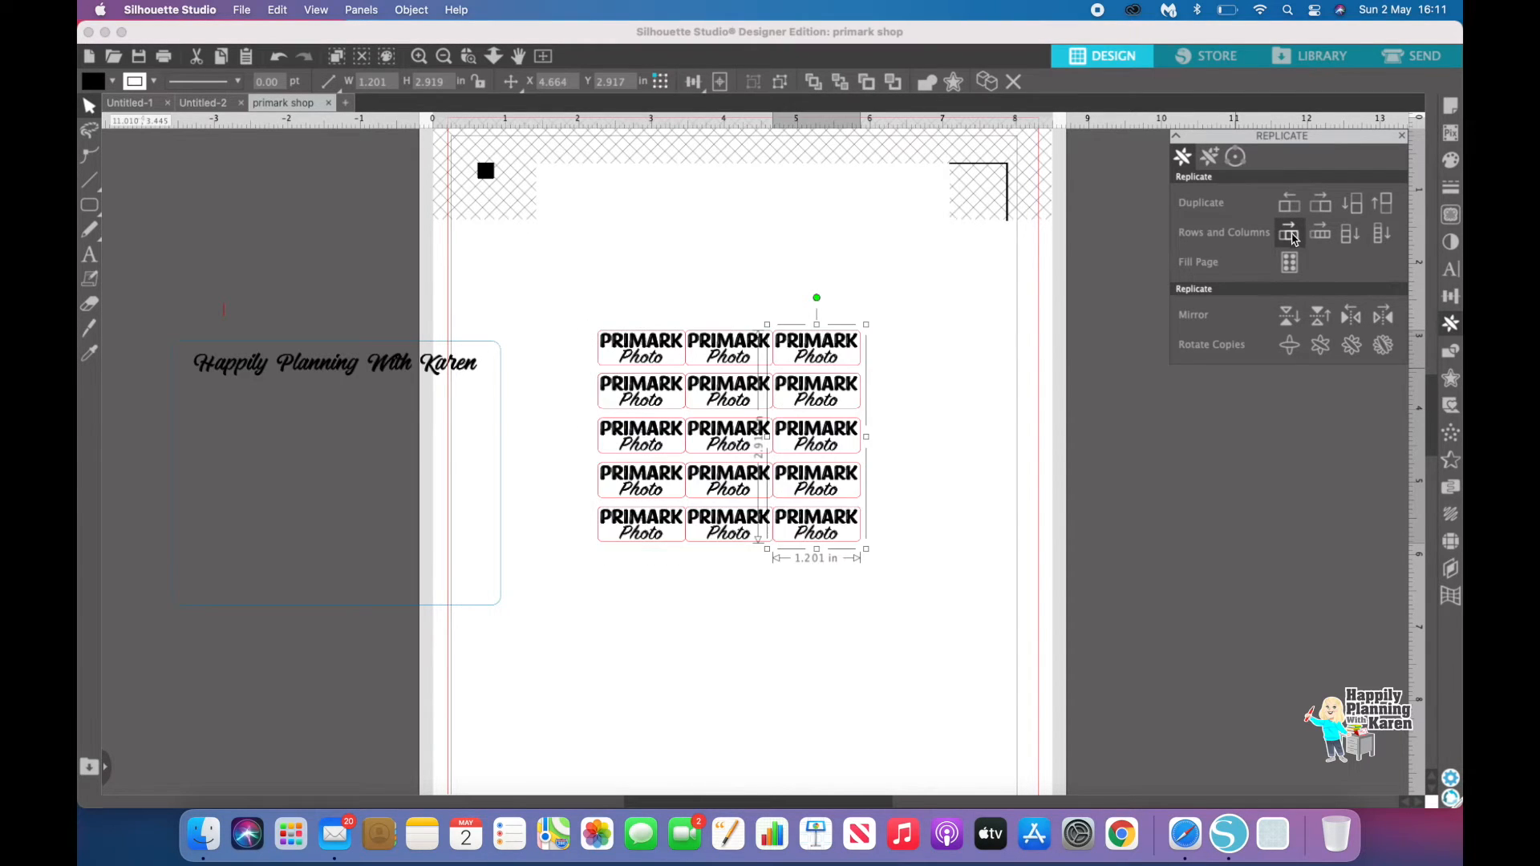
{"action": "left_click", "coordinate": [924, 601]}
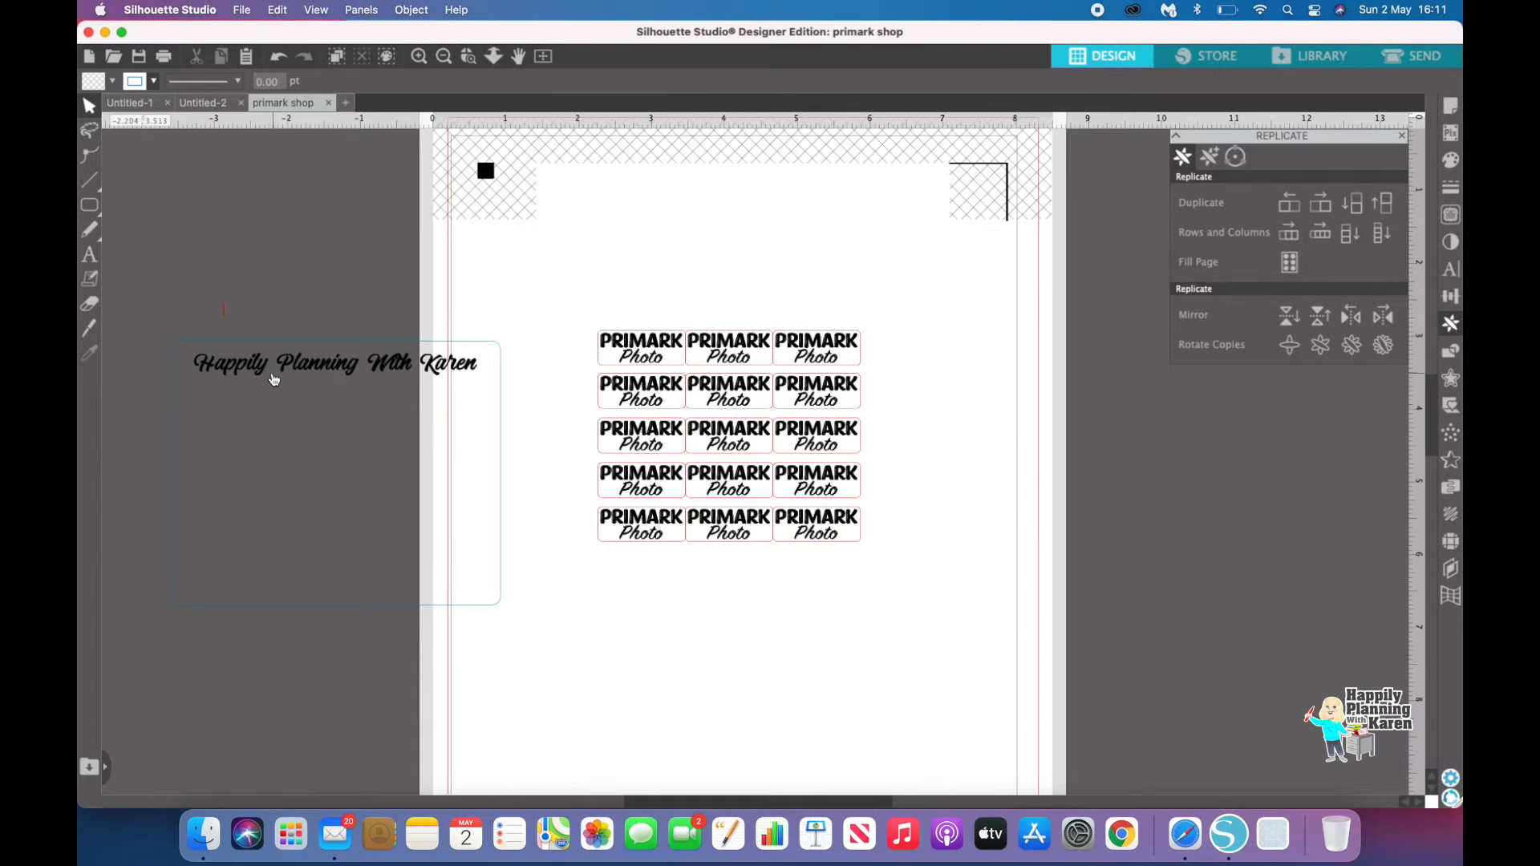
Step: Bring the Happily Planning With Karen frame onto the page and spread the three label columns evenly inside it
{"action": "left_click_drag", "start_coordinate": [274, 380], "coordinate": [673, 318]}
{"action": "left_click", "coordinate": [672, 315]}
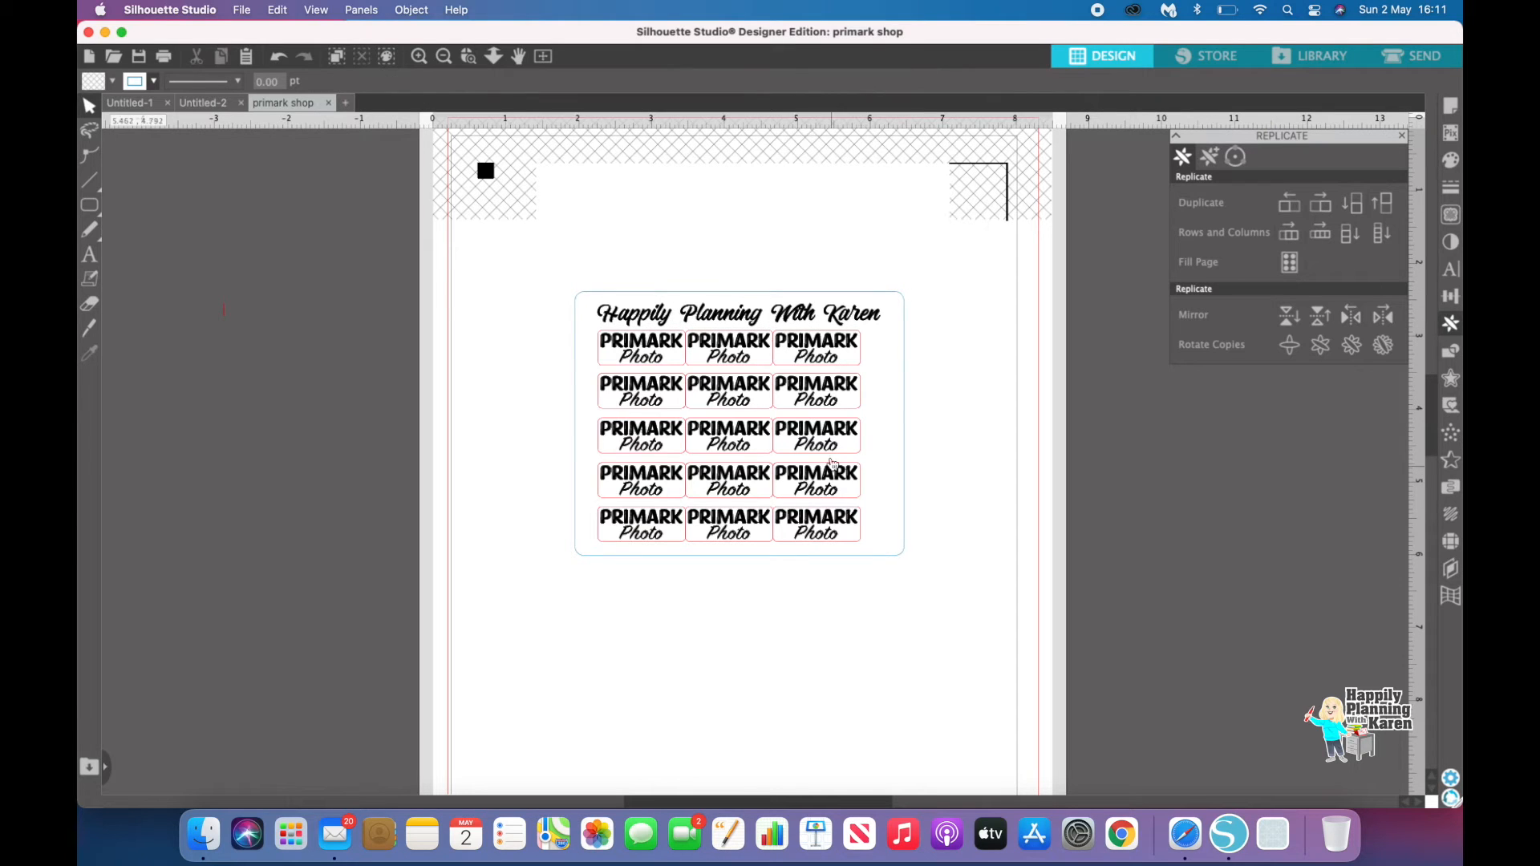
{"action": "left_click_drag", "start_coordinate": [819, 435], "coordinate": [849, 434]}
{"action": "left_click_drag", "start_coordinate": [735, 406], "coordinate": [654, 403]}
{"action": "left_click", "coordinate": [603, 716]}
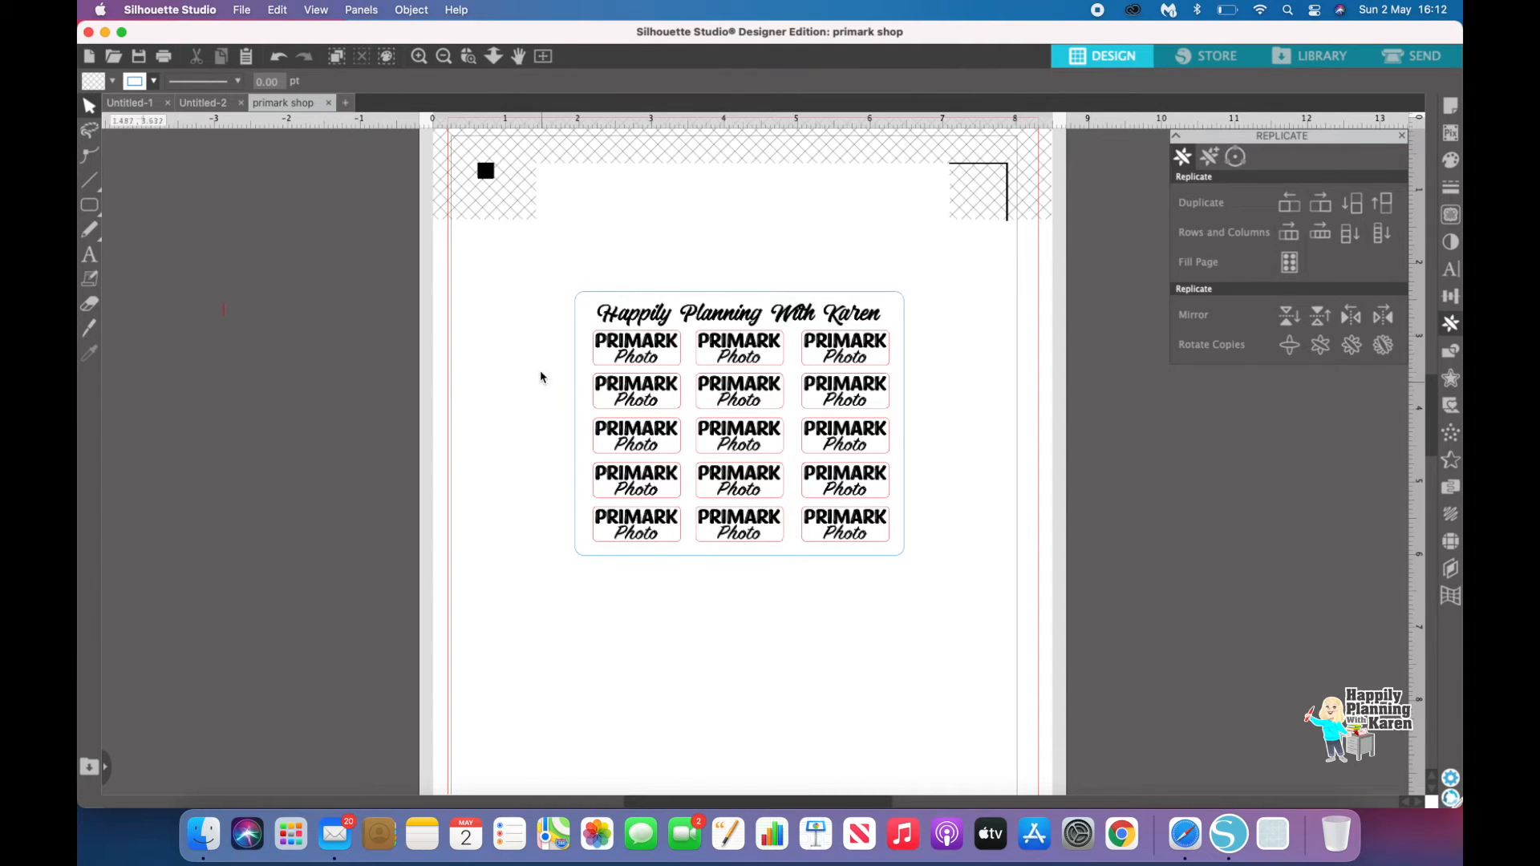
Step: Select the frame with all labels, group them, and duplicate the group below
{"action": "left_click_drag", "start_coordinate": [652, 254], "coordinate": [928, 577]}
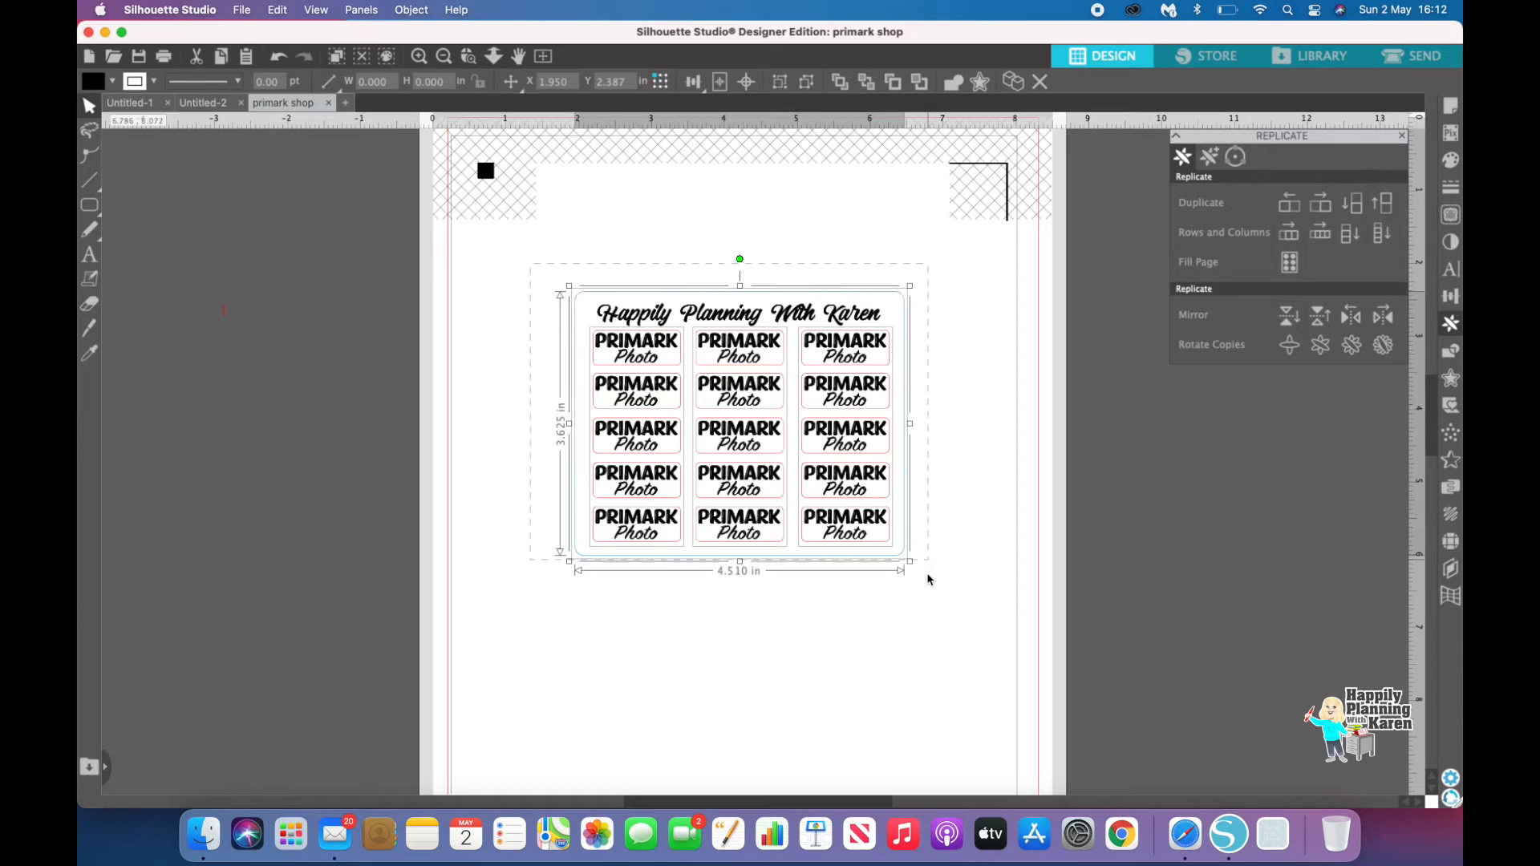
{"action": "right_click", "coordinate": [877, 560]}
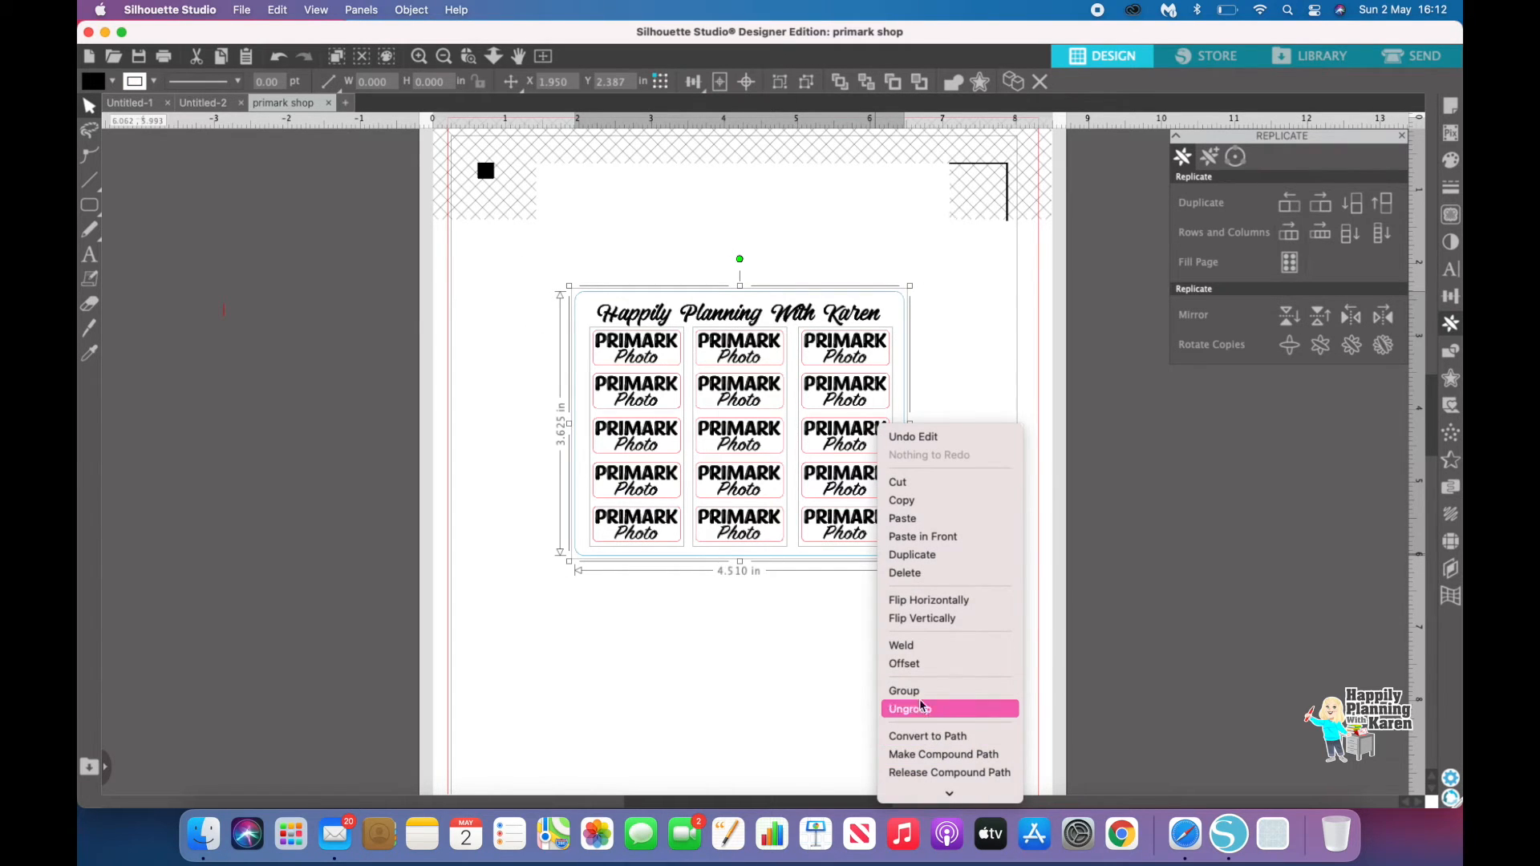
{"action": "left_click", "coordinate": [922, 691]}
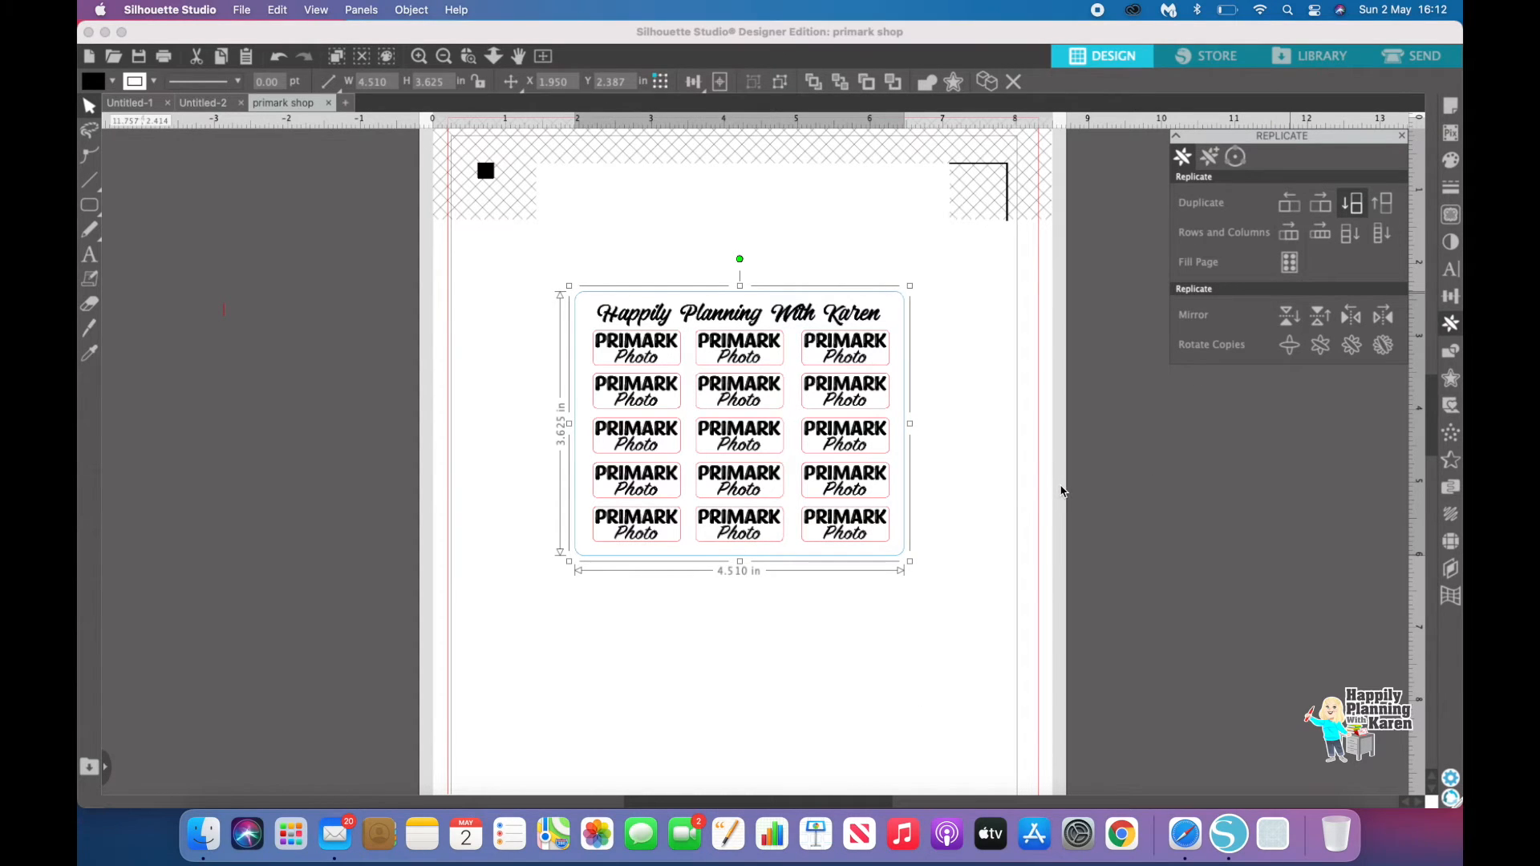
{"action": "scroll", "coordinate": [1007, 491], "scroll_direction": "down", "scroll_amount": 4}
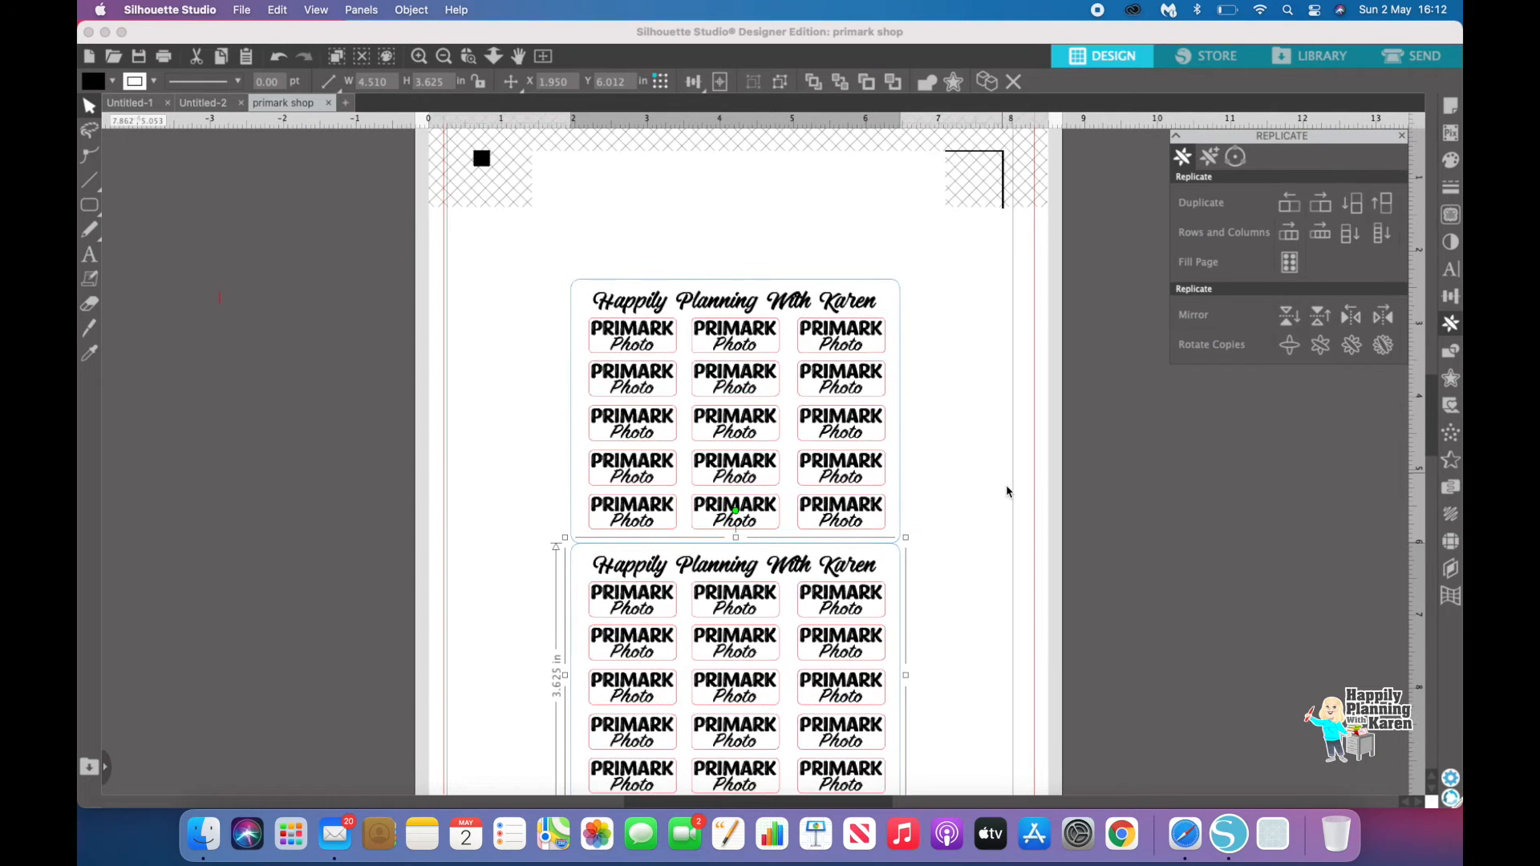
Step: Move the duplicate down, rotate a copy of it 90 degrees, and delete the unrotated duplicate
{"action": "left_click_drag", "start_coordinate": [838, 479], "coordinate": [838, 513]}
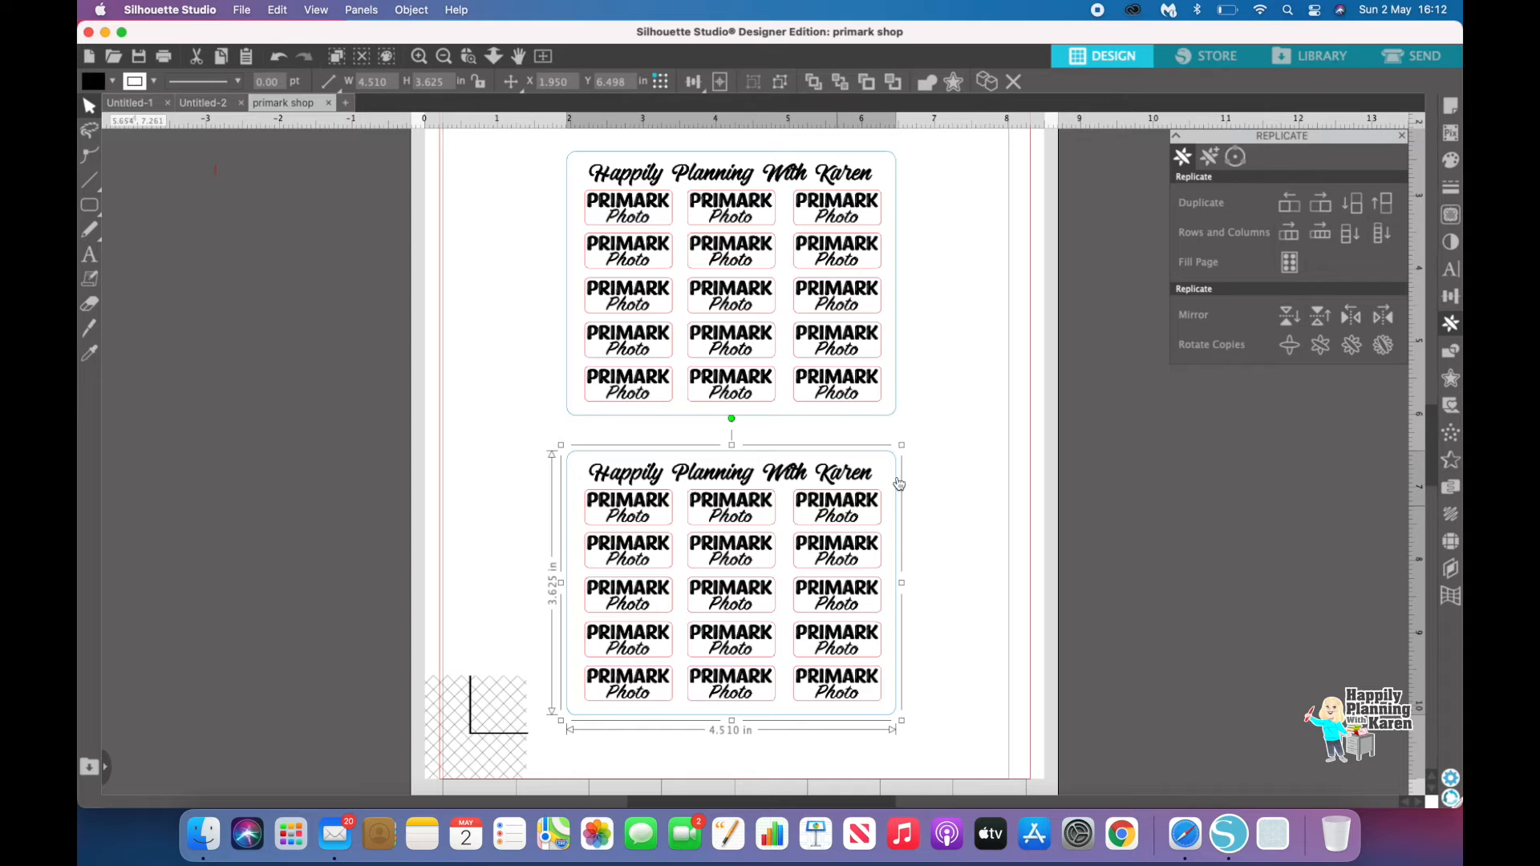
{"action": "left_click", "coordinate": [1292, 352]}
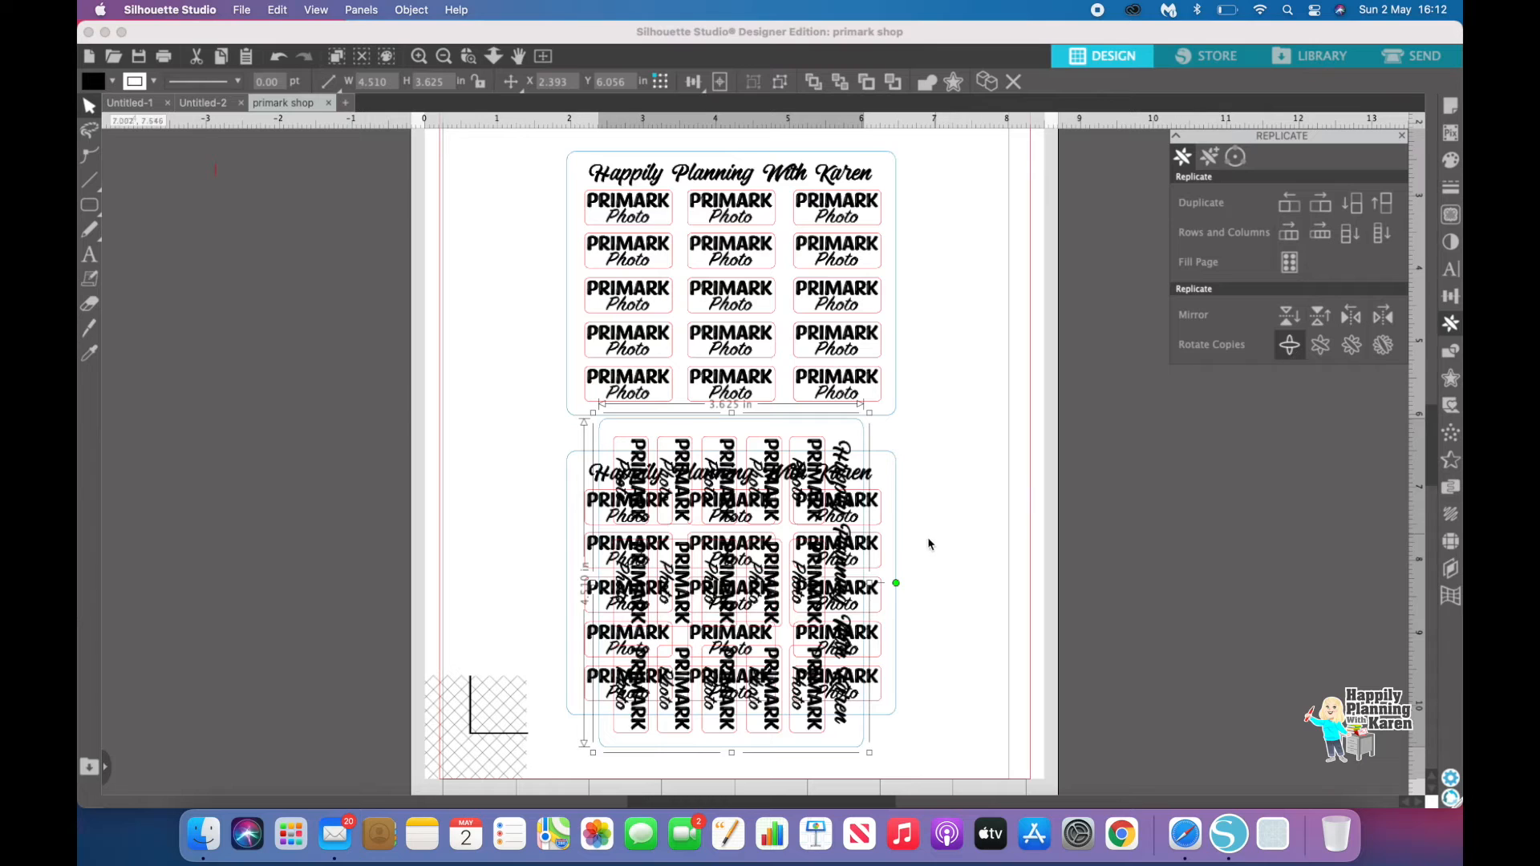
{"action": "left_click", "coordinate": [889, 548]}
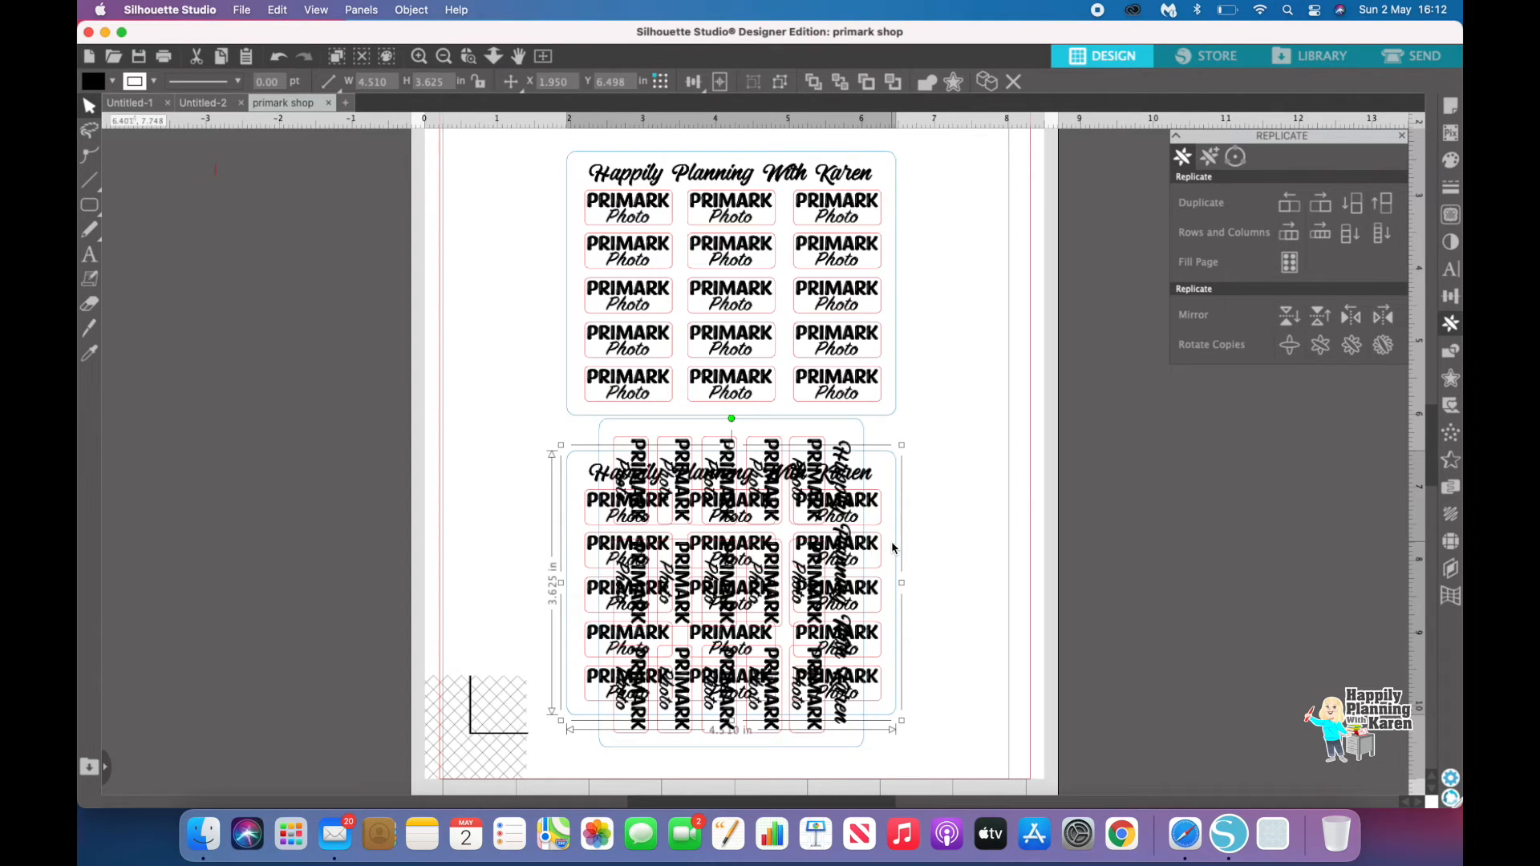
{"action": "key", "text": "BackSpace"}
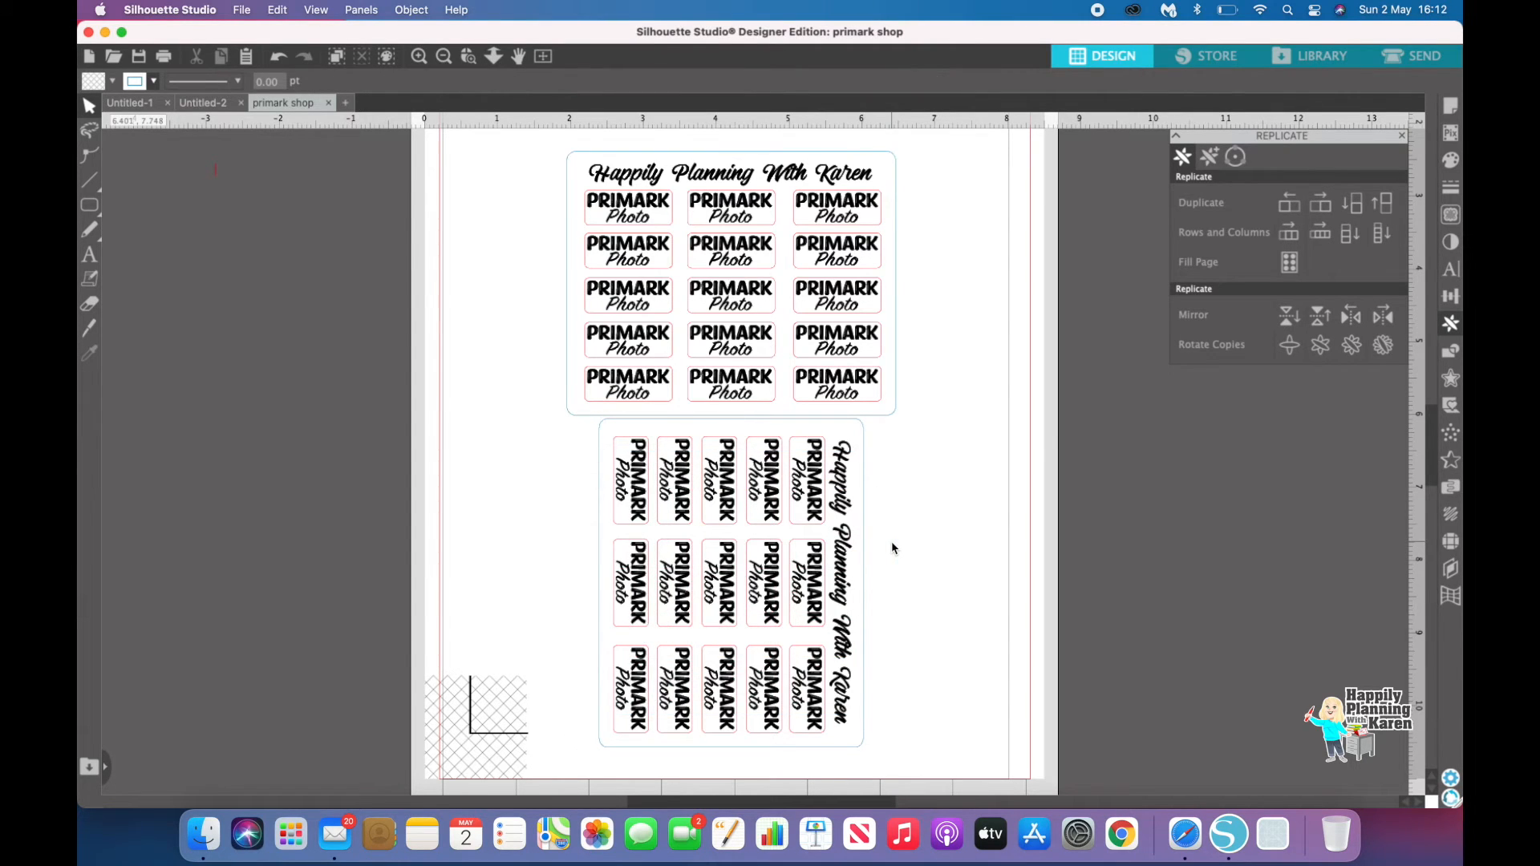
Step: Duplicate the rotated sheet beside itself and reposition all three sheets so they fit on the page
{"action": "left_click", "coordinate": [804, 553]}
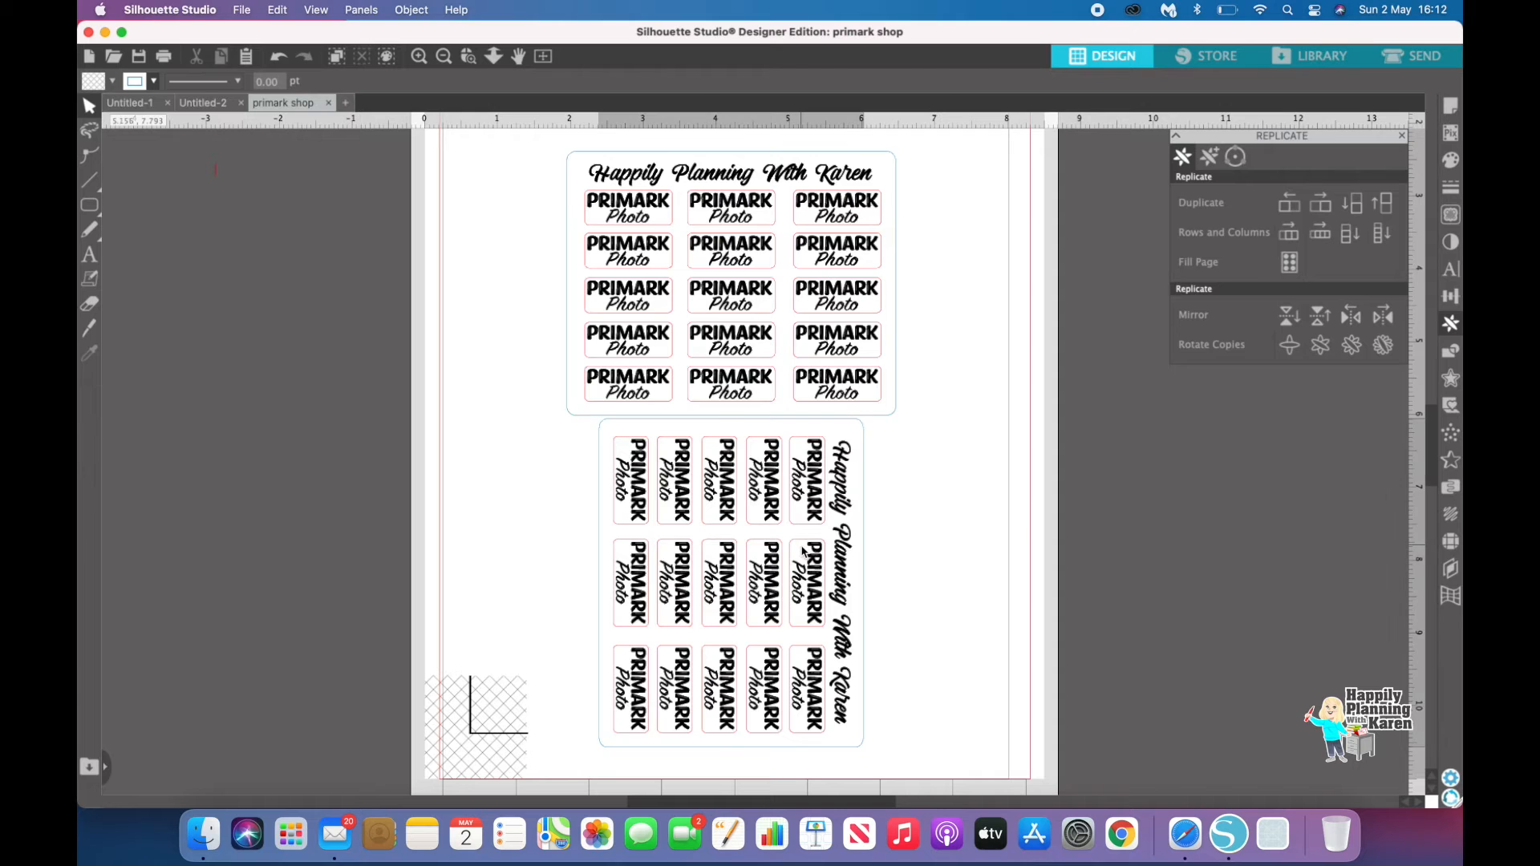
{"action": "left_click", "coordinate": [1322, 206]}
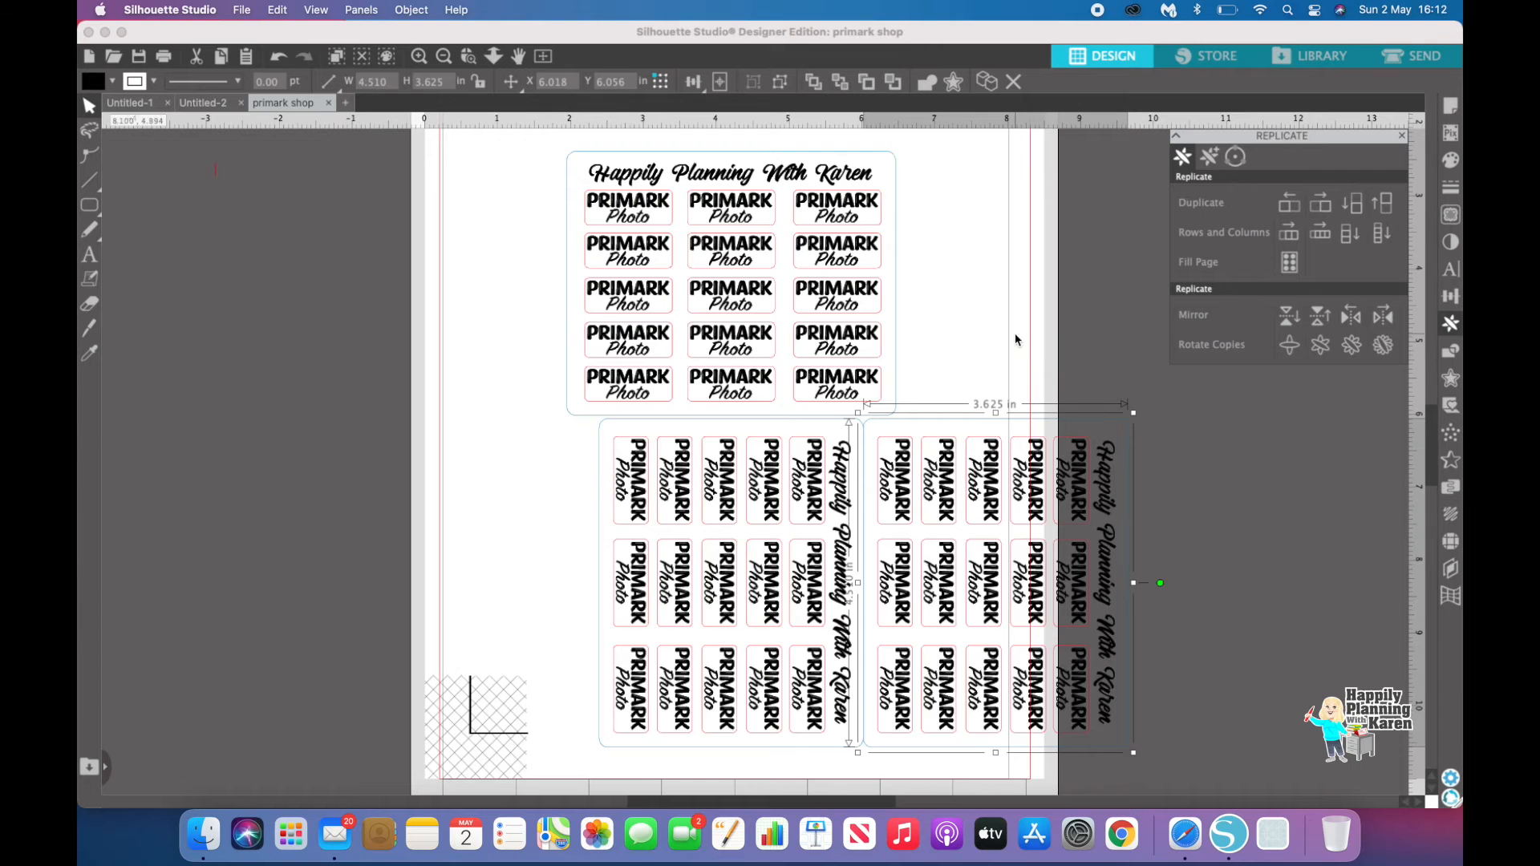
{"action": "scroll", "coordinate": [1017, 345], "scroll_direction": "up", "scroll_amount": 3}
{"action": "scroll", "coordinate": [1021, 362], "scroll_direction": "up", "scroll_amount": 2}
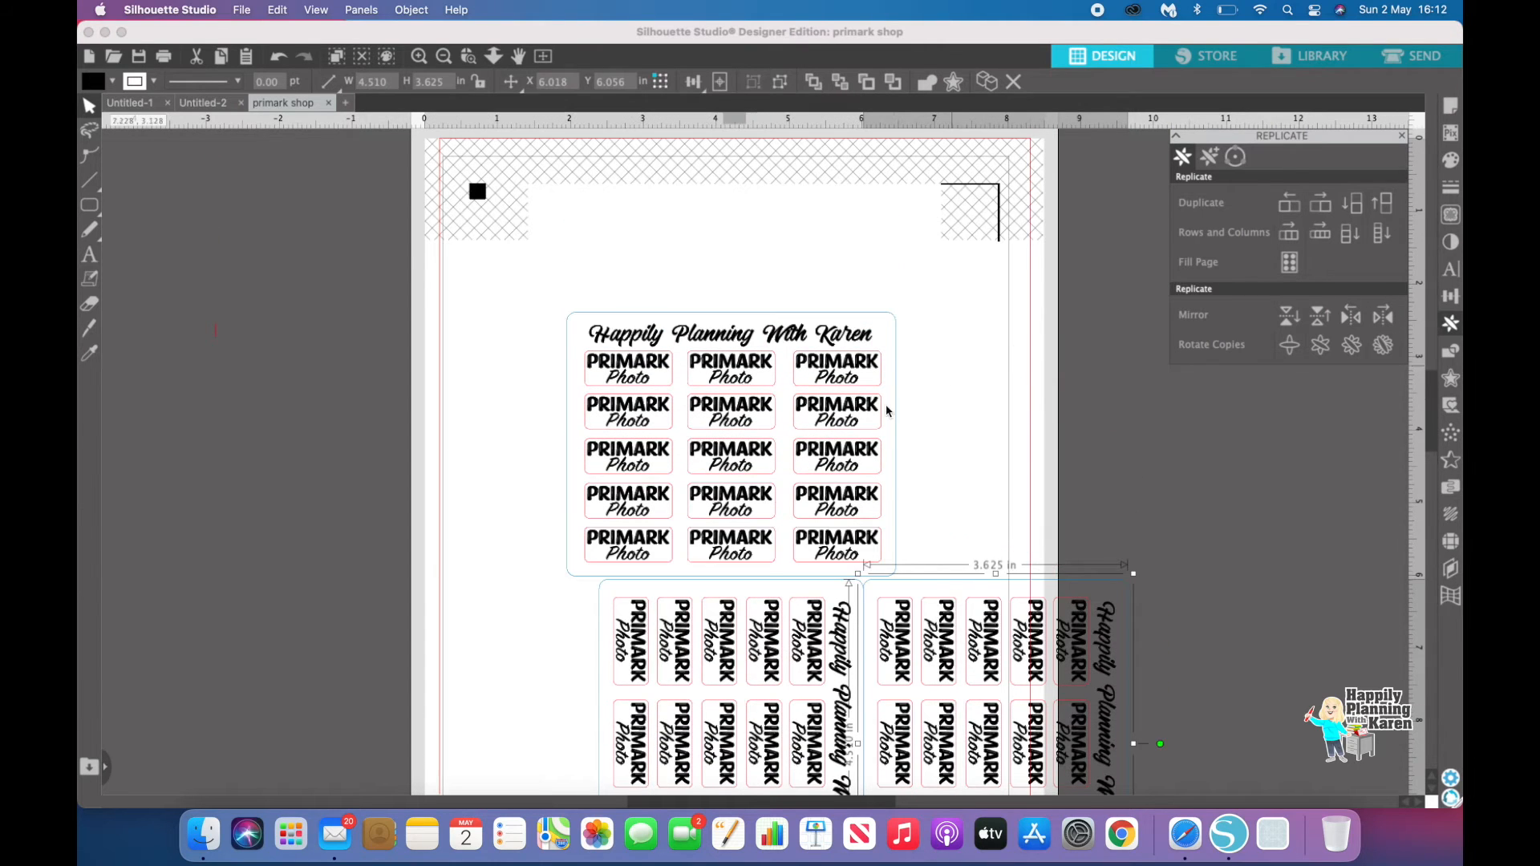
{"action": "left_click_drag", "start_coordinate": [738, 458], "coordinate": [740, 338]}
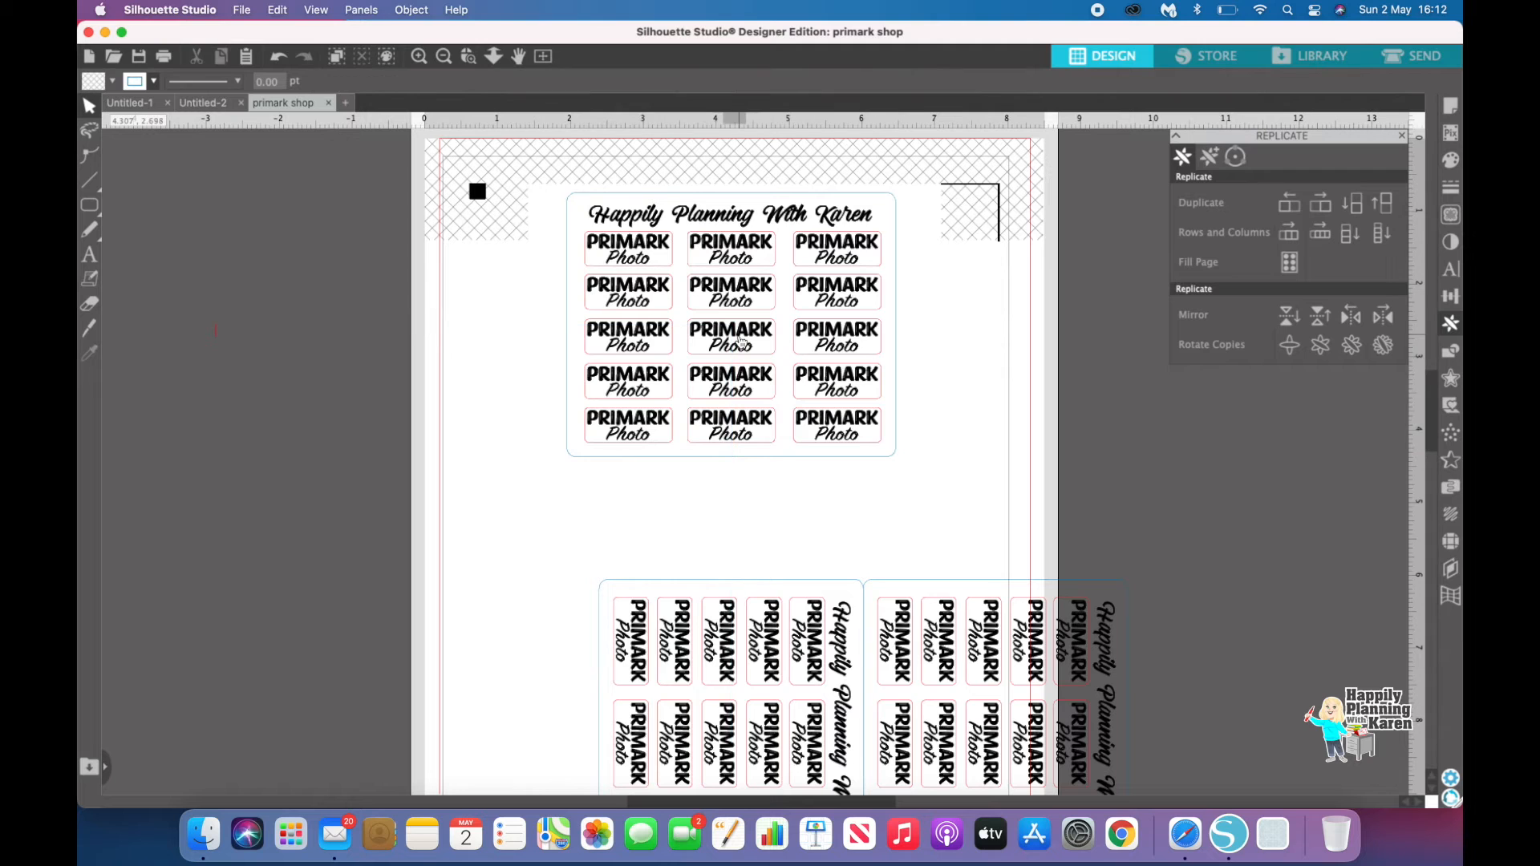
{"action": "scroll", "coordinate": [1020, 409], "scroll_direction": "down", "scroll_amount": 6}
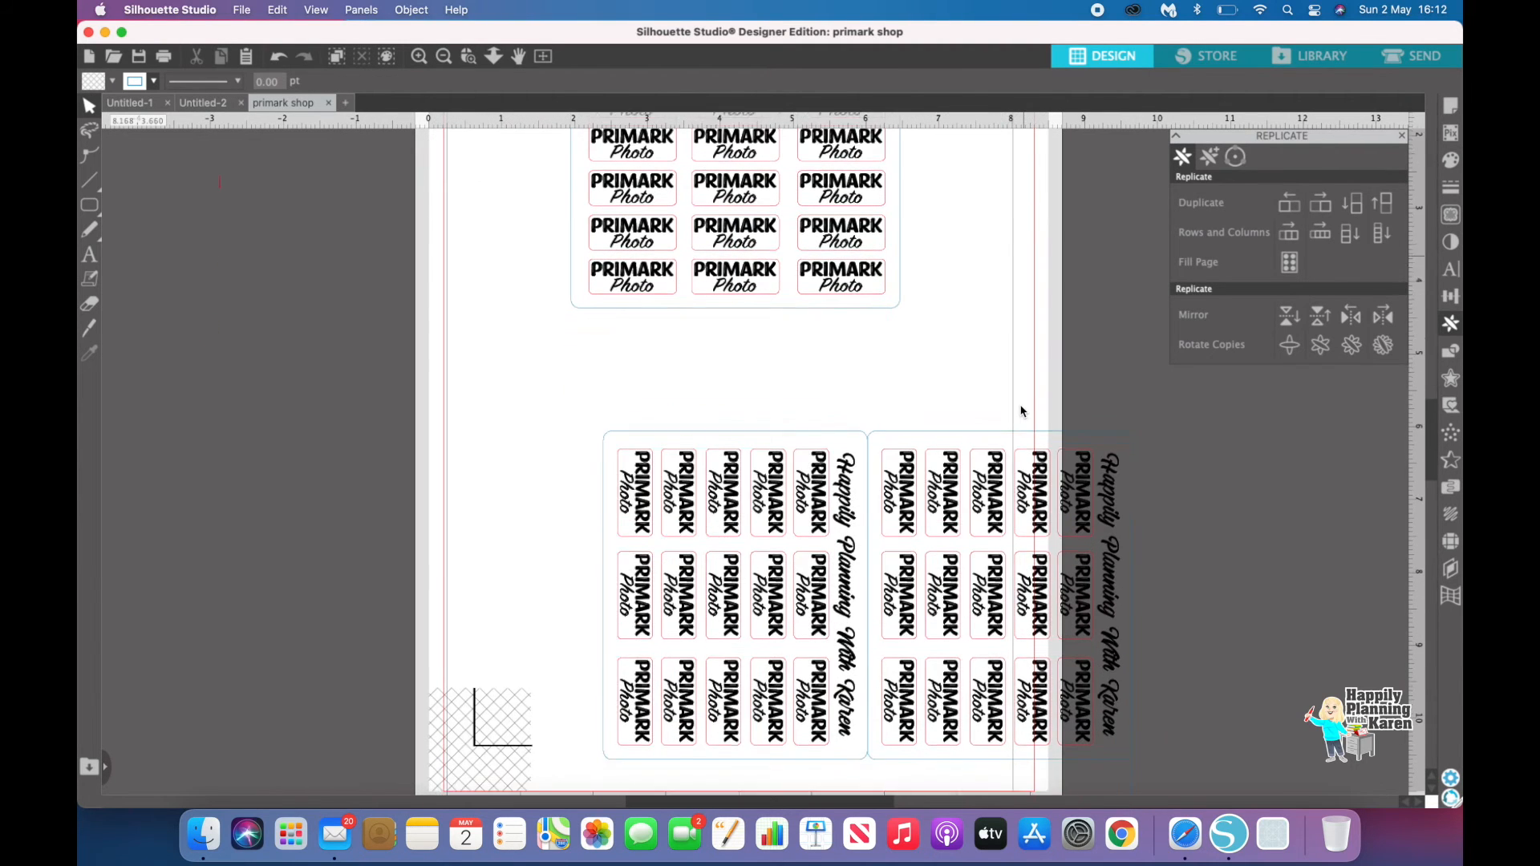
{"action": "left_click_drag", "start_coordinate": [765, 560], "coordinate": [646, 521]}
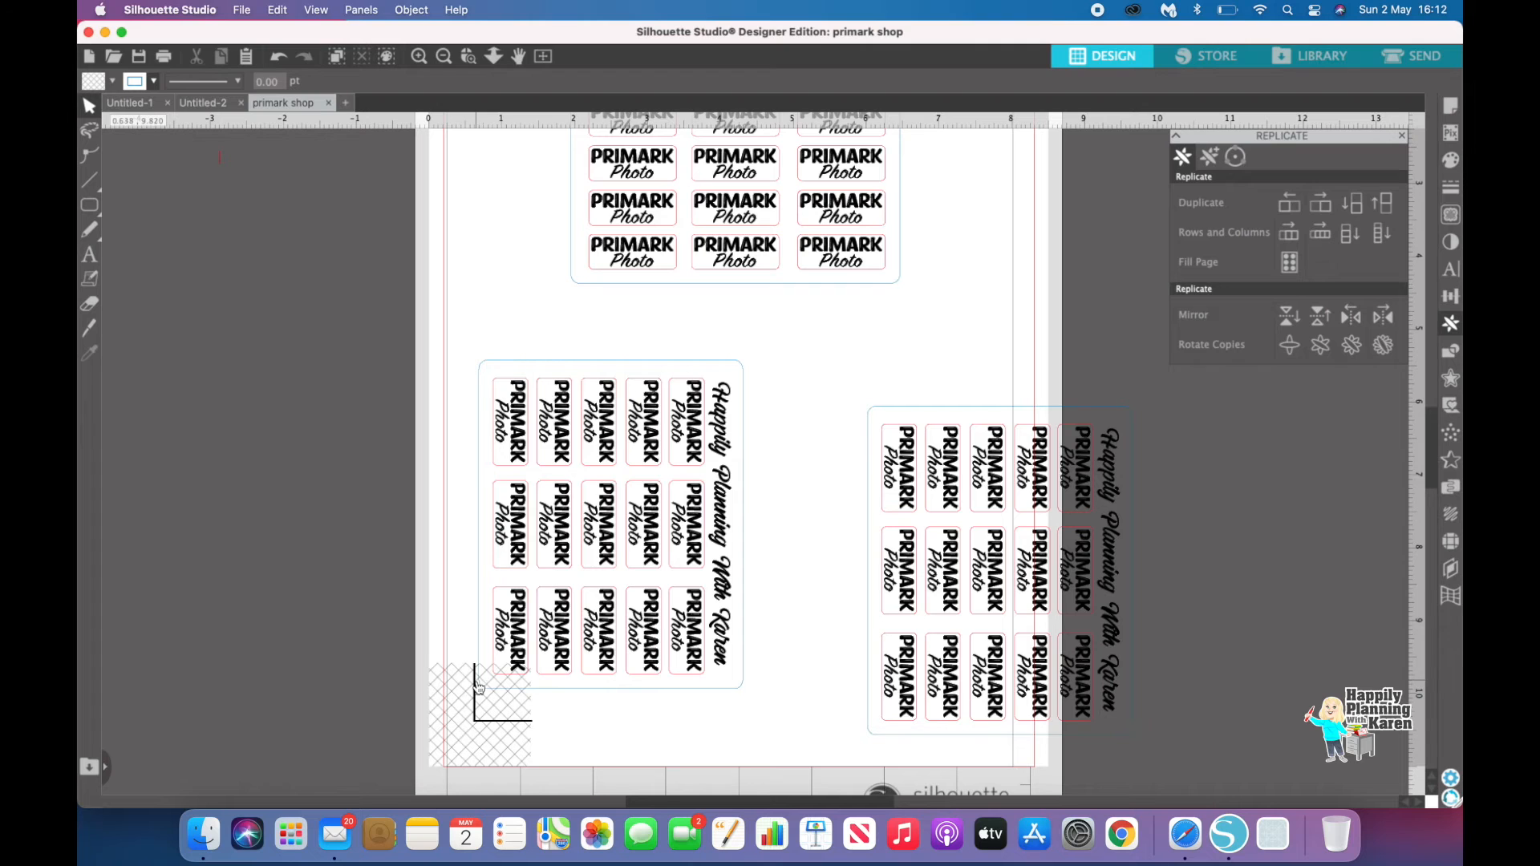
{"action": "left_click_drag", "start_coordinate": [1019, 590], "coordinate": [897, 549]}
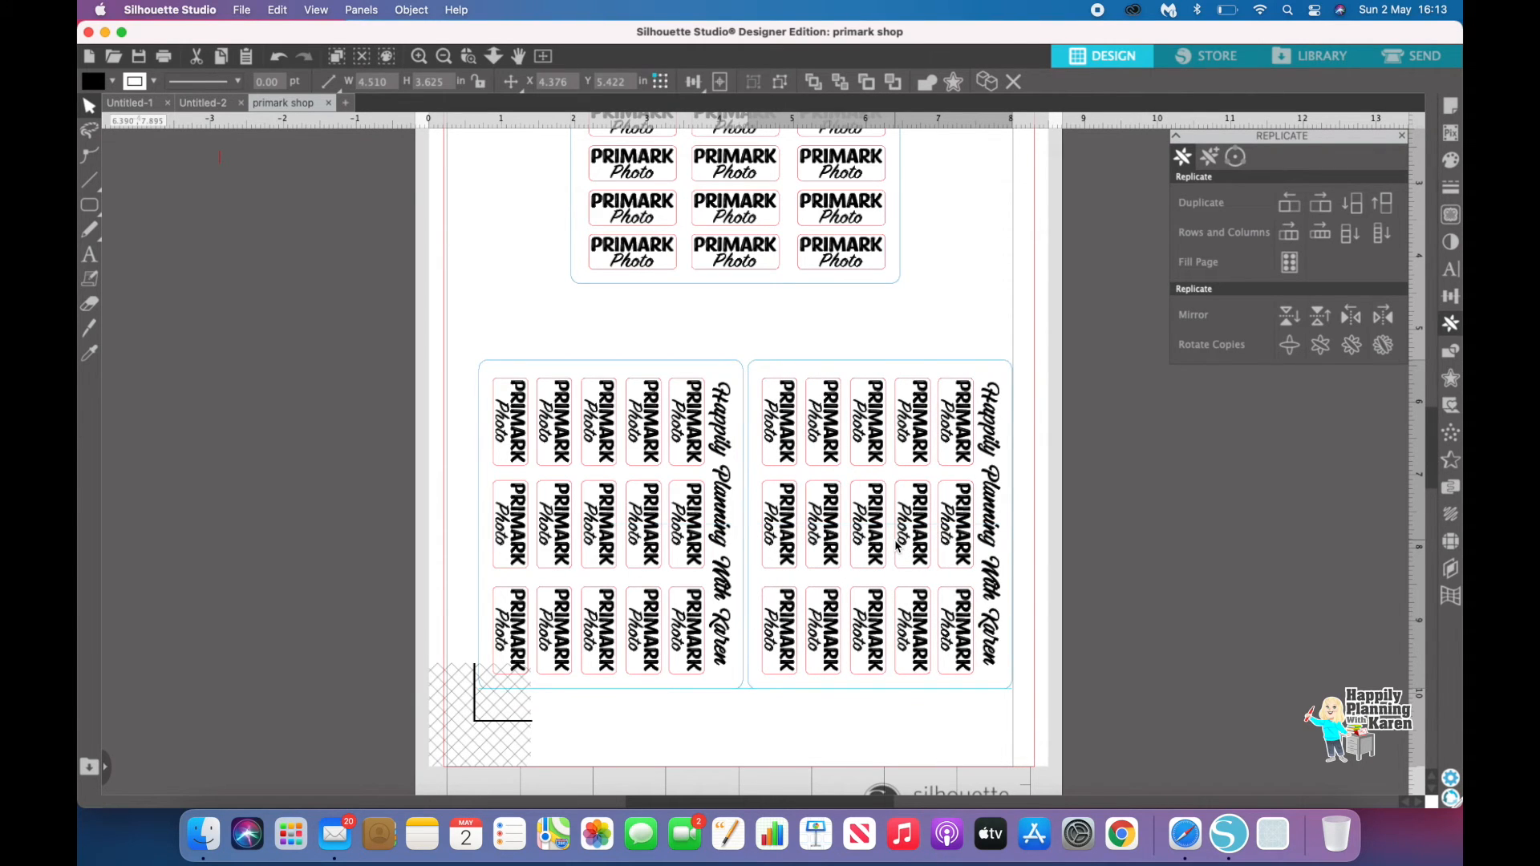
{"action": "left_click_drag", "start_coordinate": [897, 544], "coordinate": [897, 545]}
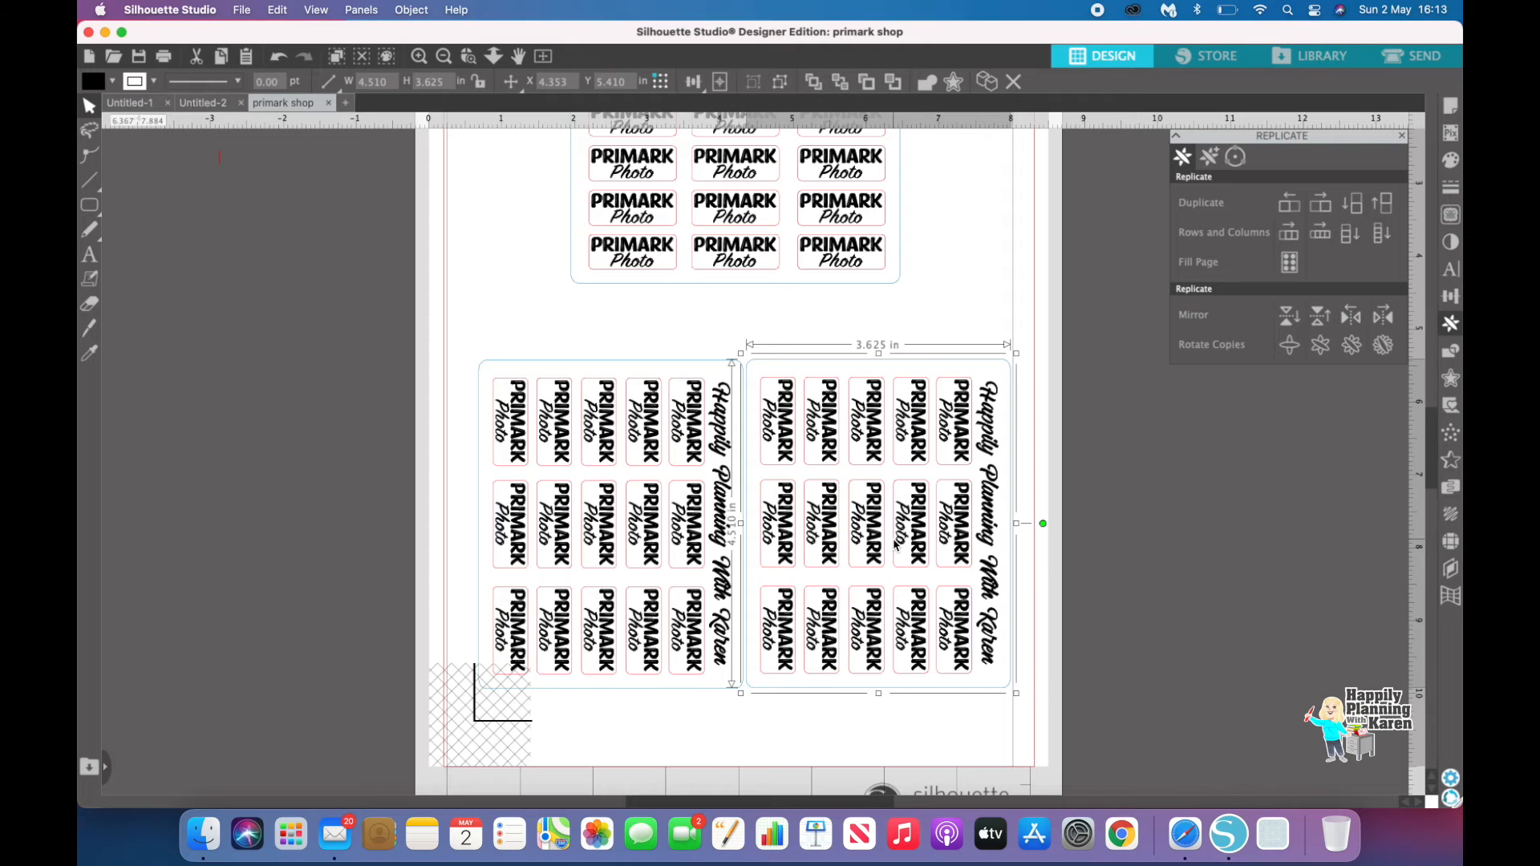
{"action": "left_click", "coordinate": [818, 736]}
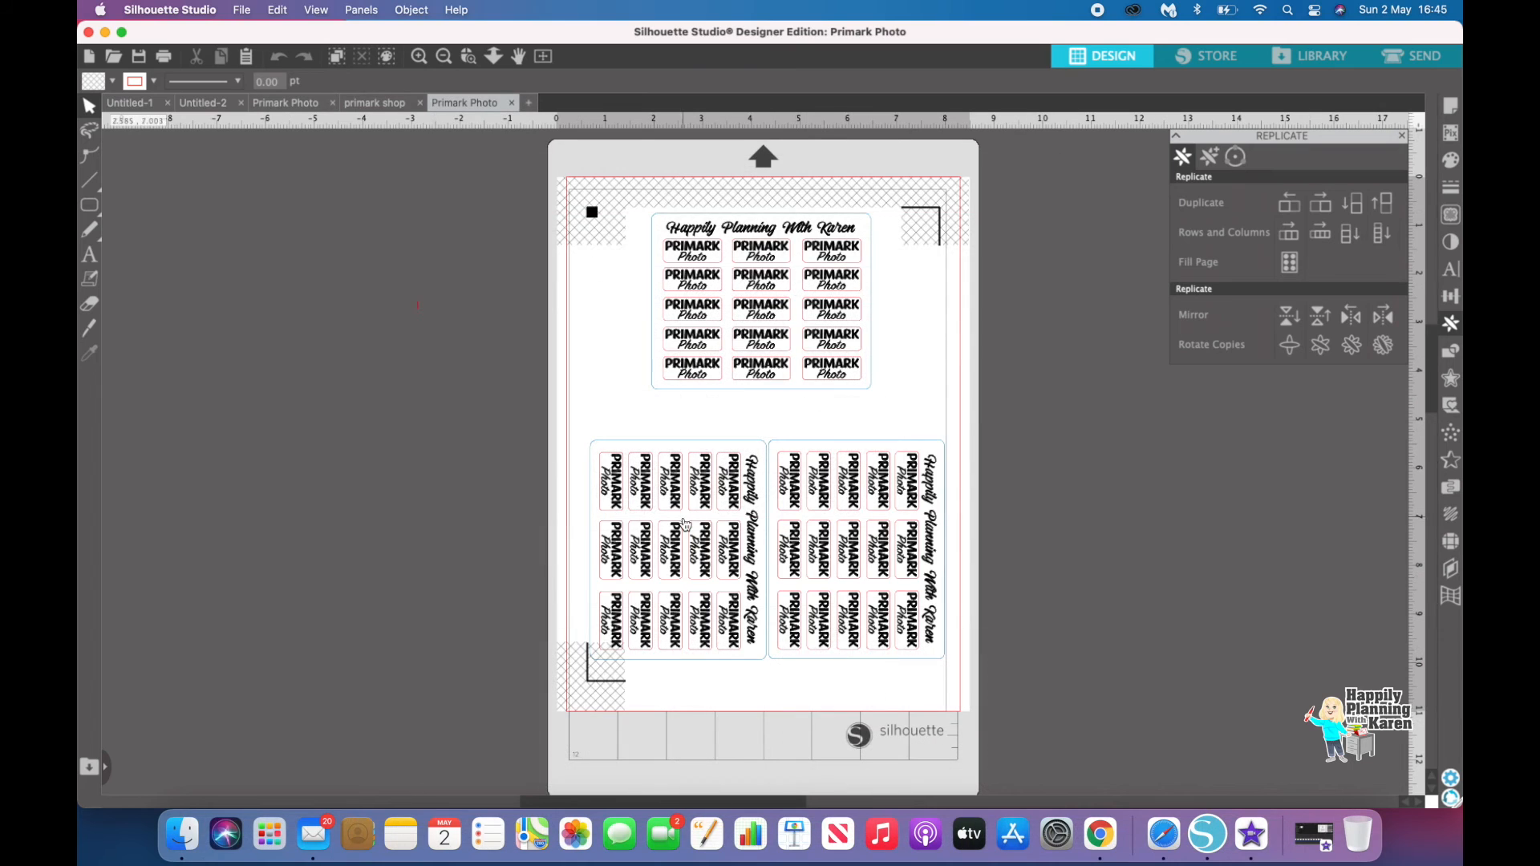
Step: Open the print preview of the page and close it again
{"action": "left_click", "coordinate": [243, 11]}
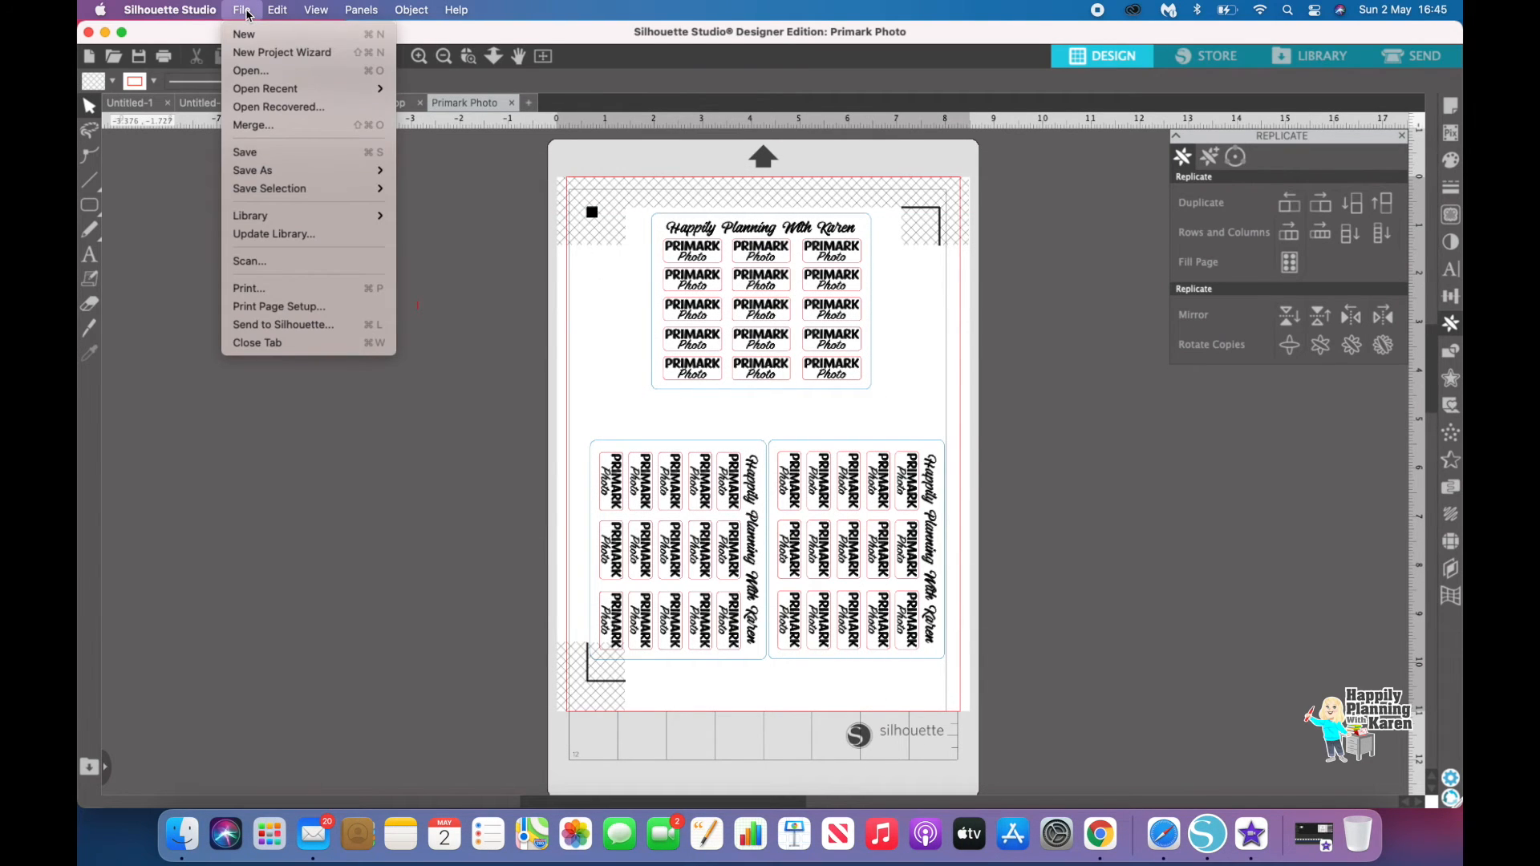
{"action": "left_click", "coordinate": [251, 289]}
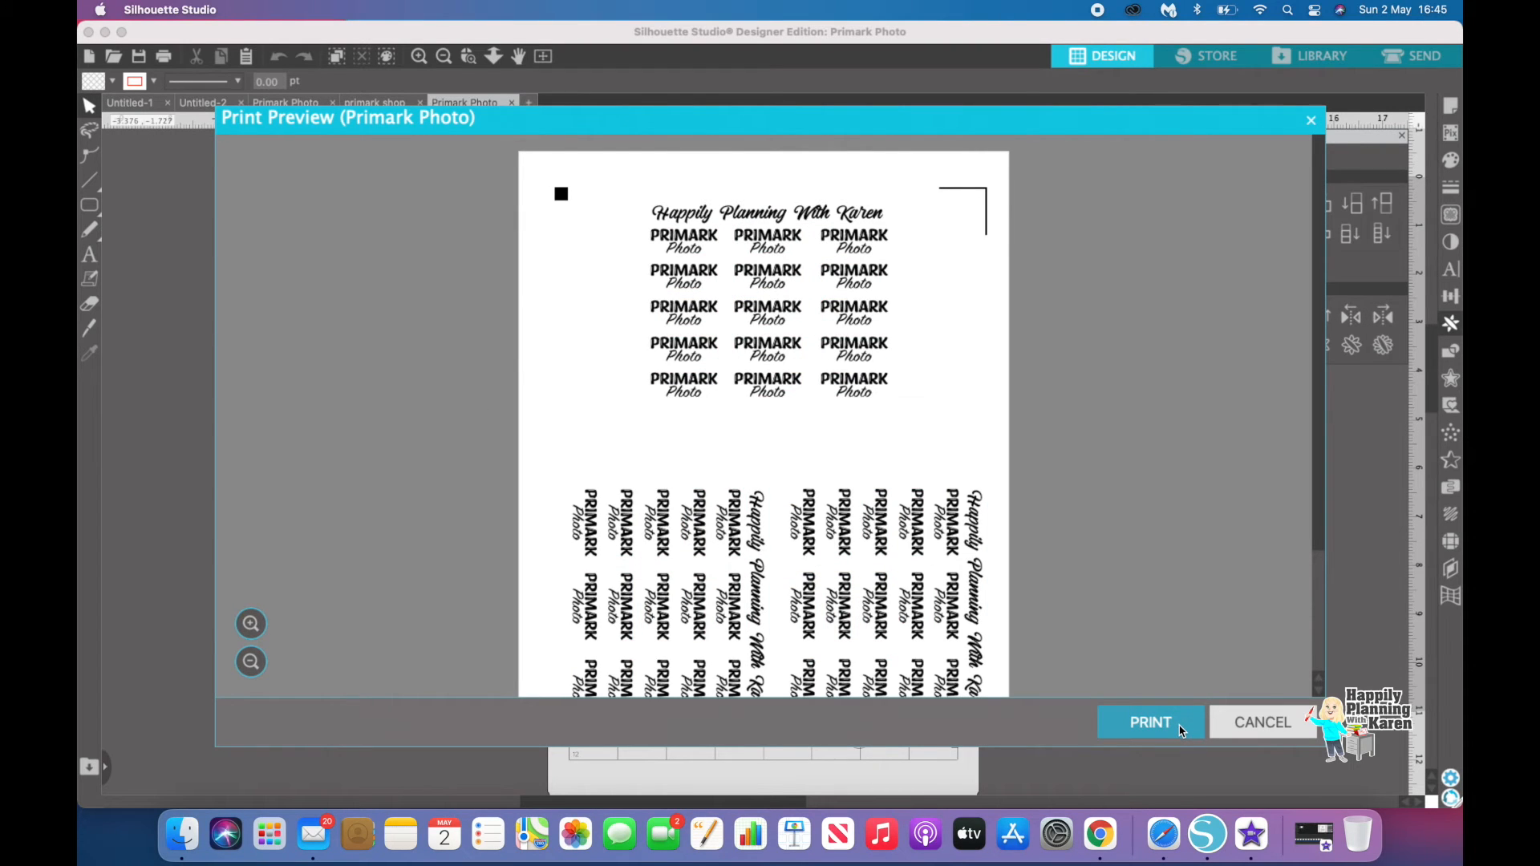
{"action": "left_click", "coordinate": [1247, 731]}
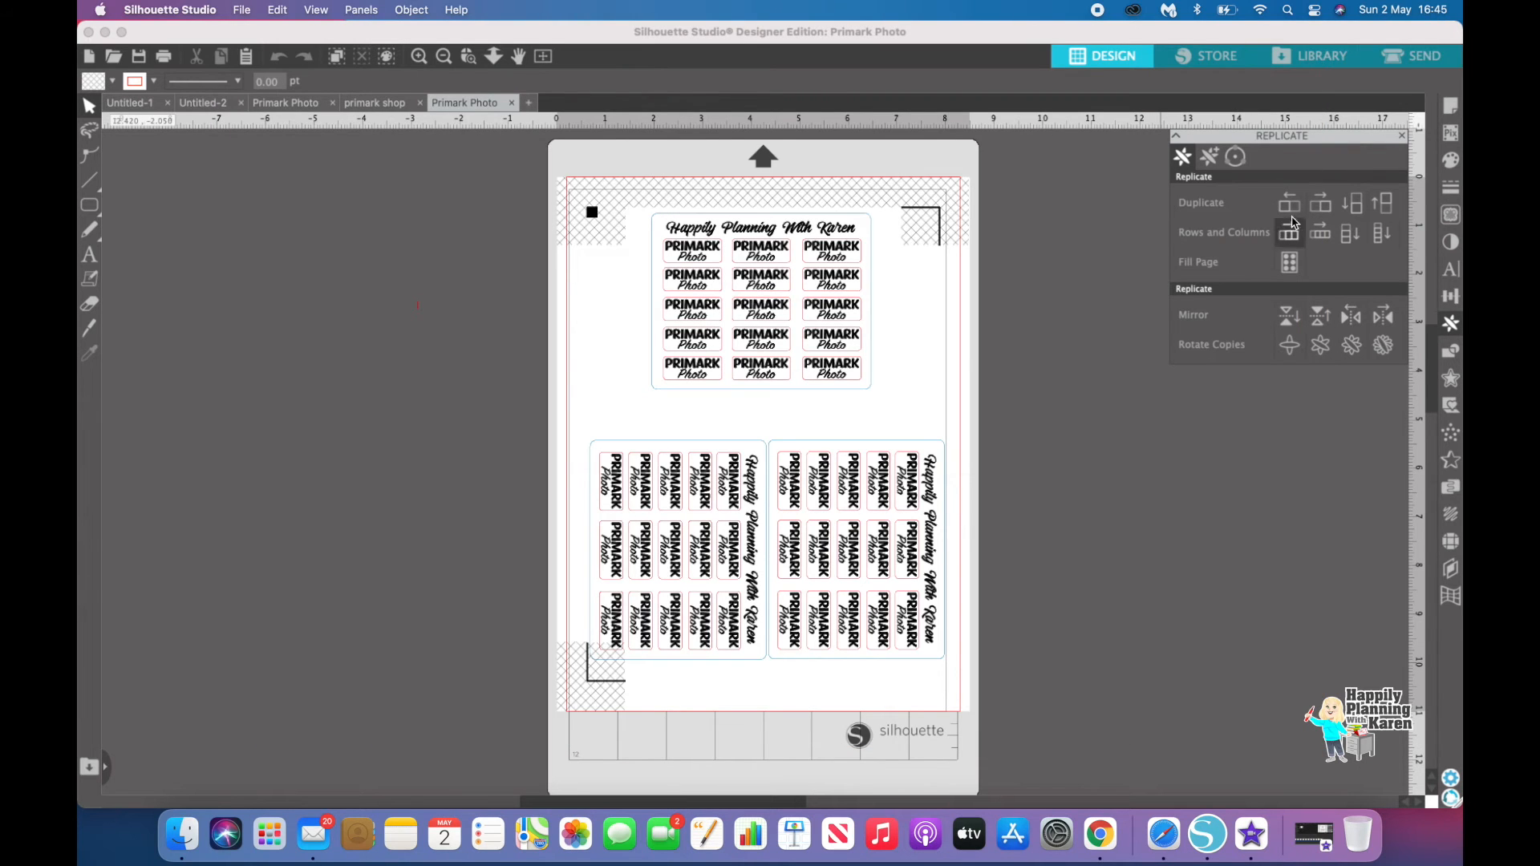
Step: Switch to the cut settings and disable cutting for the Sticker Paper, White line while enabling the third line
{"action": "left_click", "coordinate": [1428, 63]}
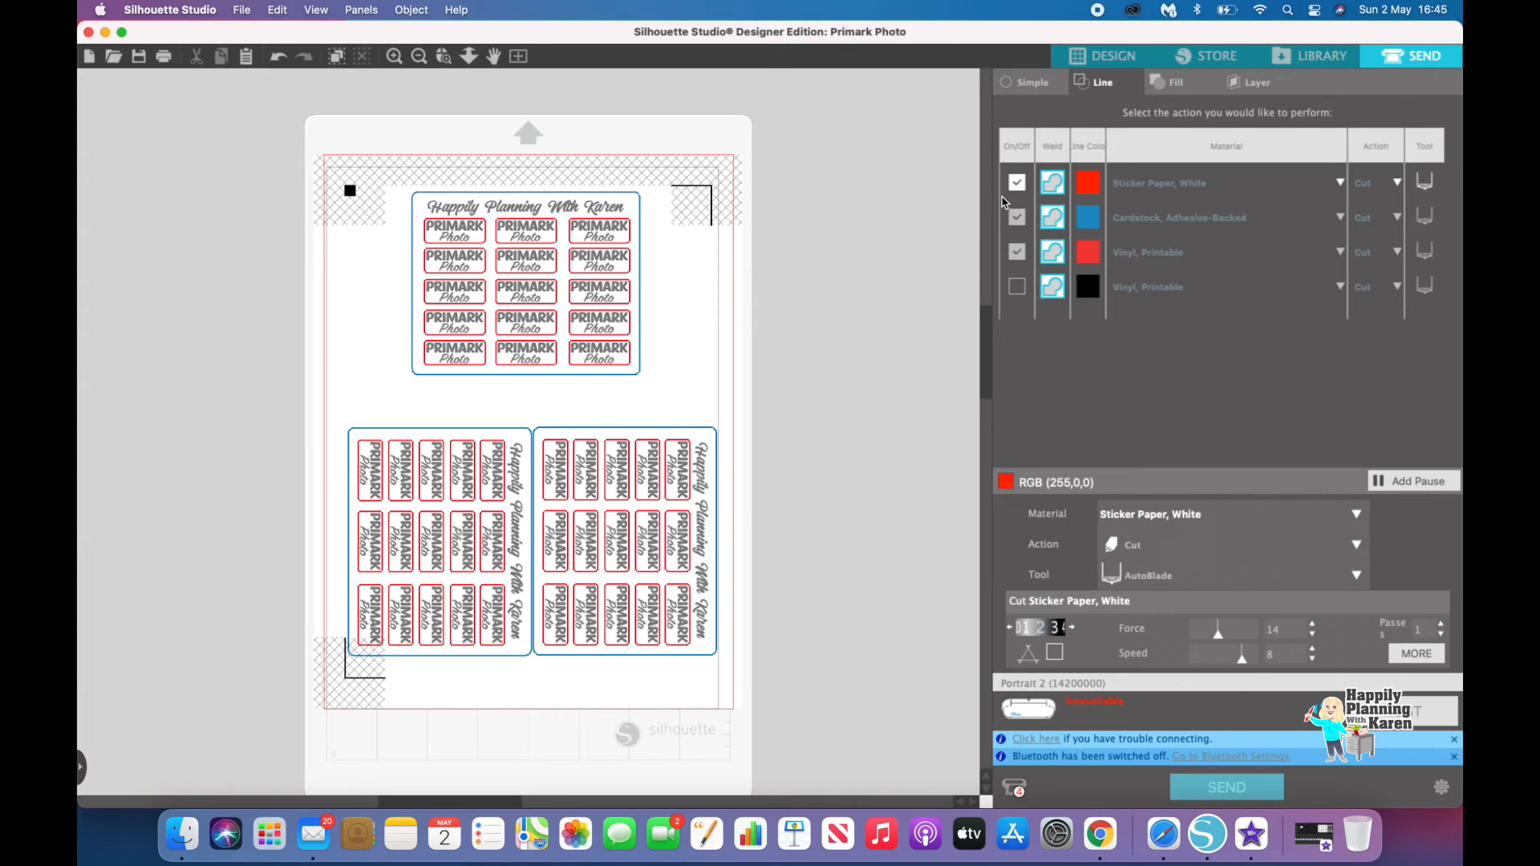
{"action": "left_click", "coordinate": [1018, 185]}
{"action": "left_click", "coordinate": [1017, 253]}
{"action": "left_click", "coordinate": [1016, 252]}
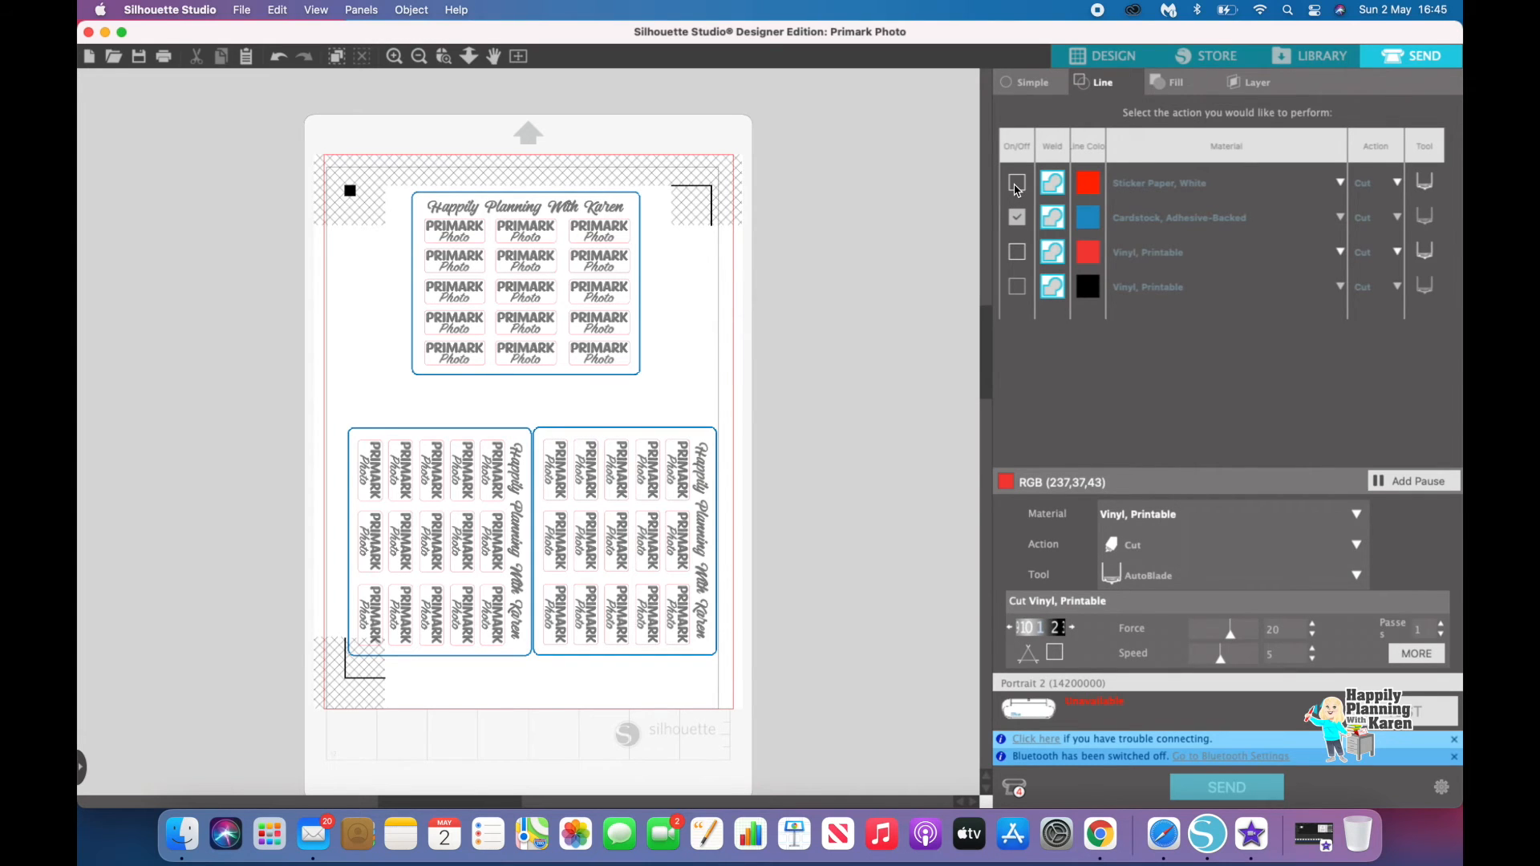
{"action": "left_click", "coordinate": [1017, 184]}
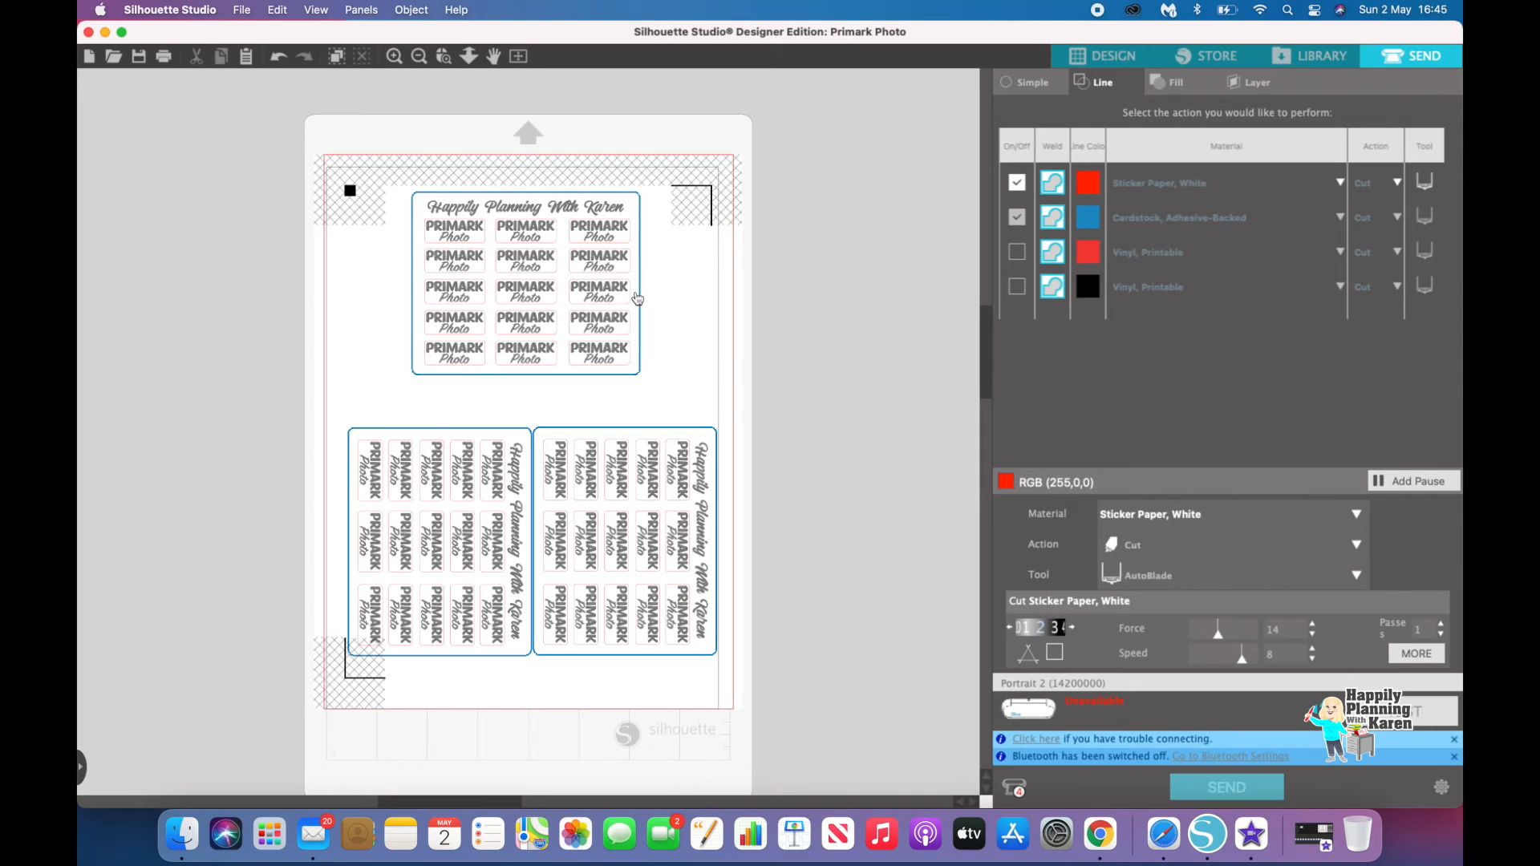
{"action": "left_click", "coordinate": [1019, 184]}
{"action": "left_click", "coordinate": [1017, 253]}
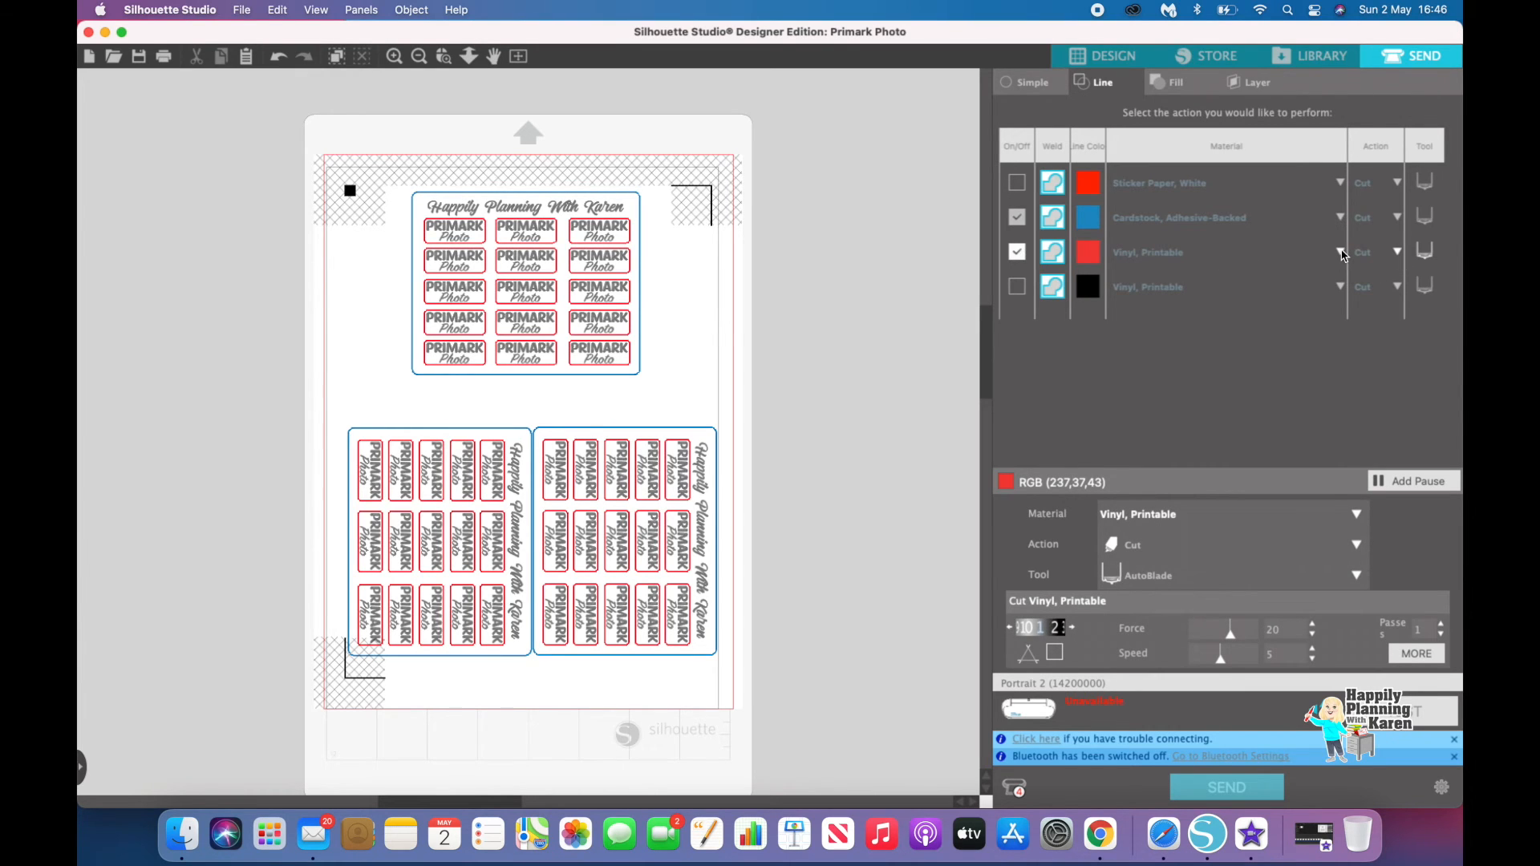
Step: Set the third line's material to Sticker Paper, White (1)
{"action": "left_click", "coordinate": [1345, 255]}
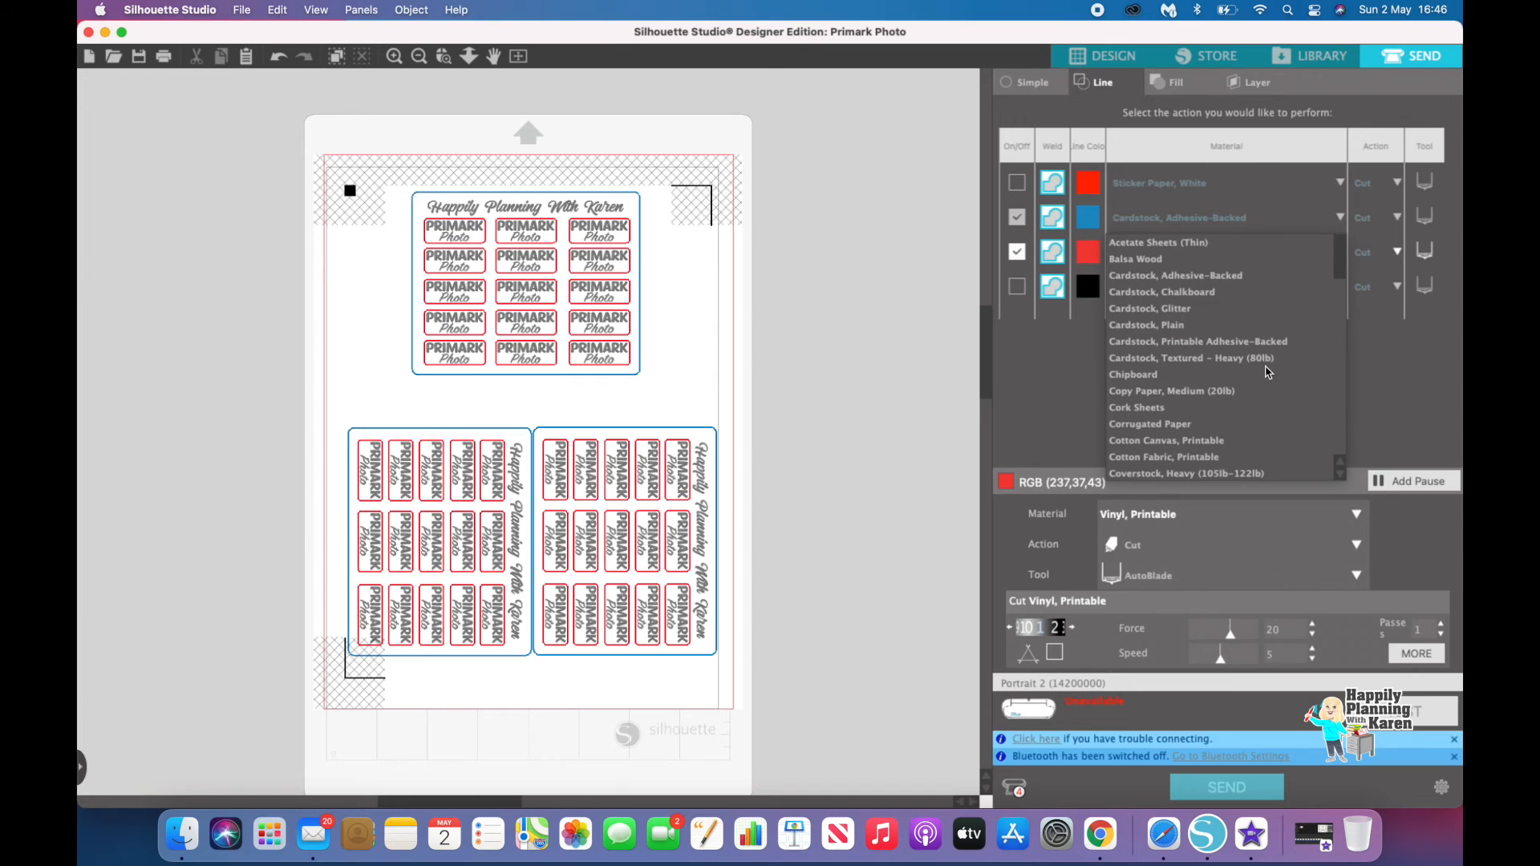
{"action": "scroll", "coordinate": [1268, 373], "scroll_direction": "down", "scroll_amount": 10}
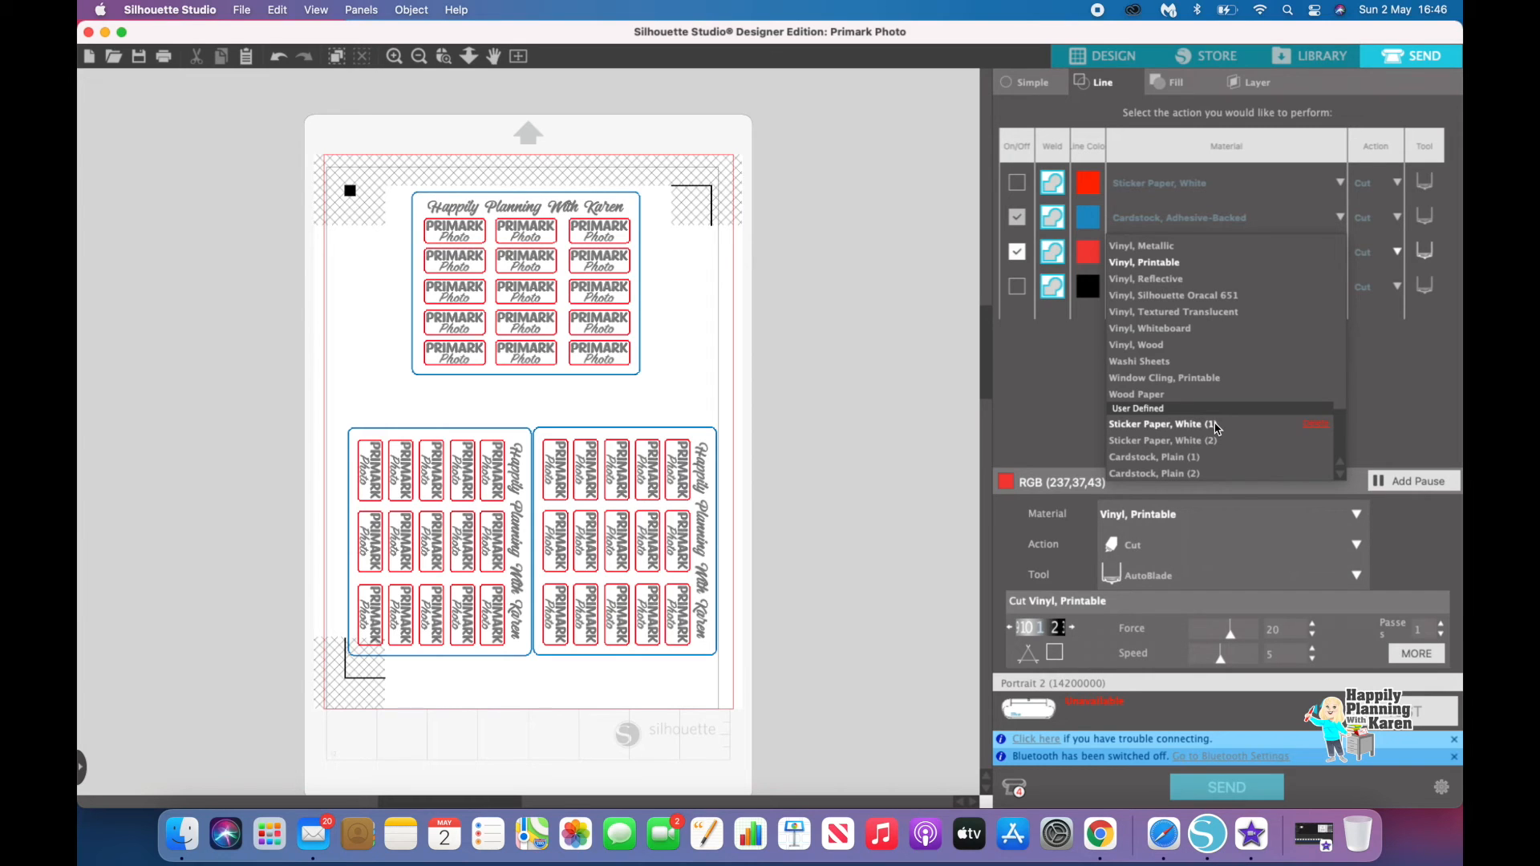
{"action": "left_click", "coordinate": [1217, 428]}
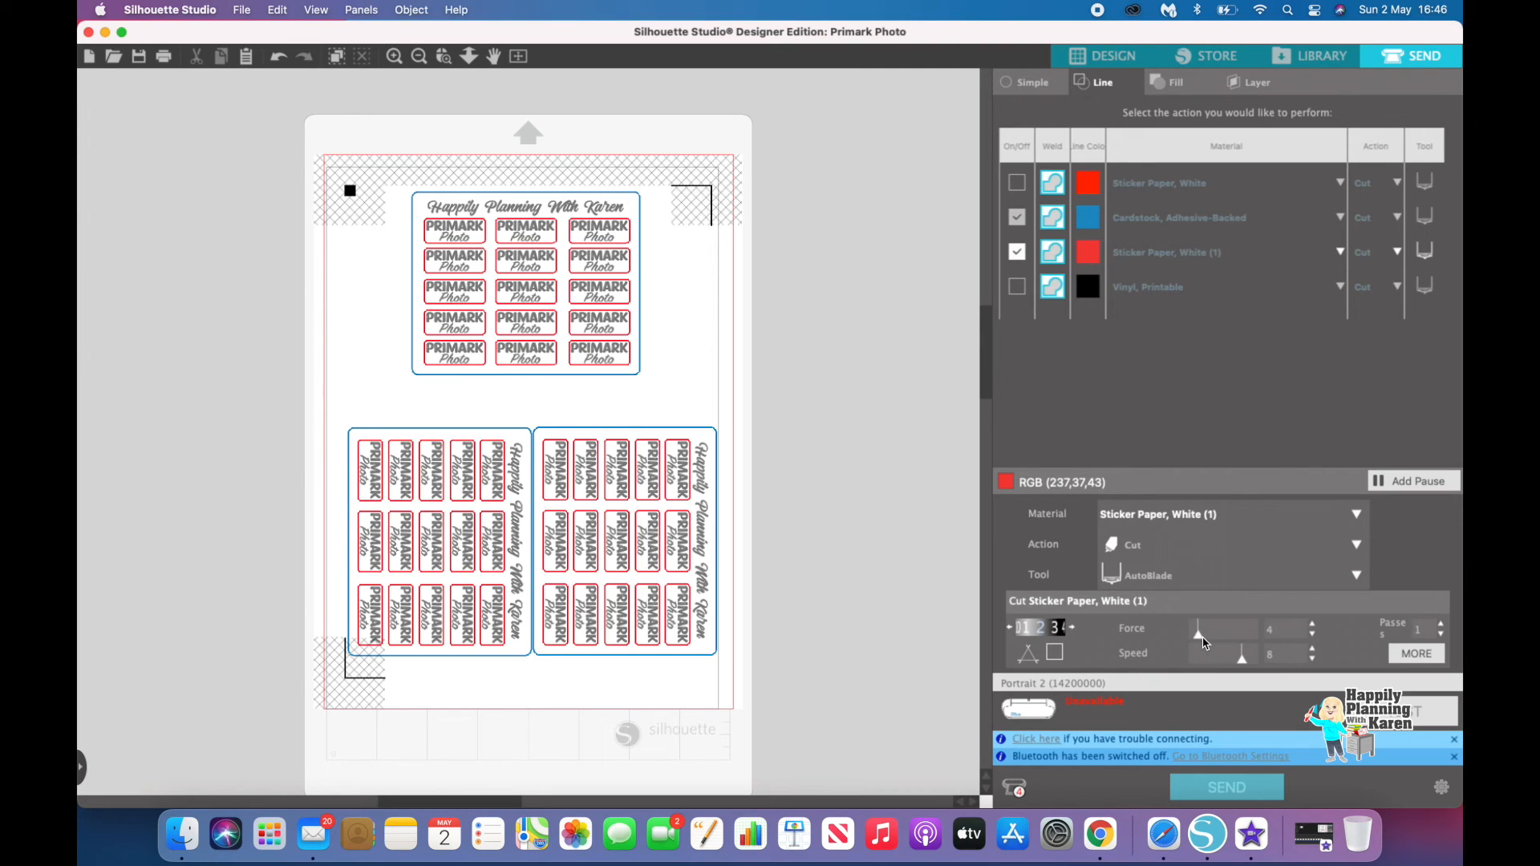
Step: Set the sticker paper cut's force to 12, speed to 10 and blade depth to 6
{"action": "left_click_drag", "start_coordinate": [1205, 644], "coordinate": [1217, 639]}
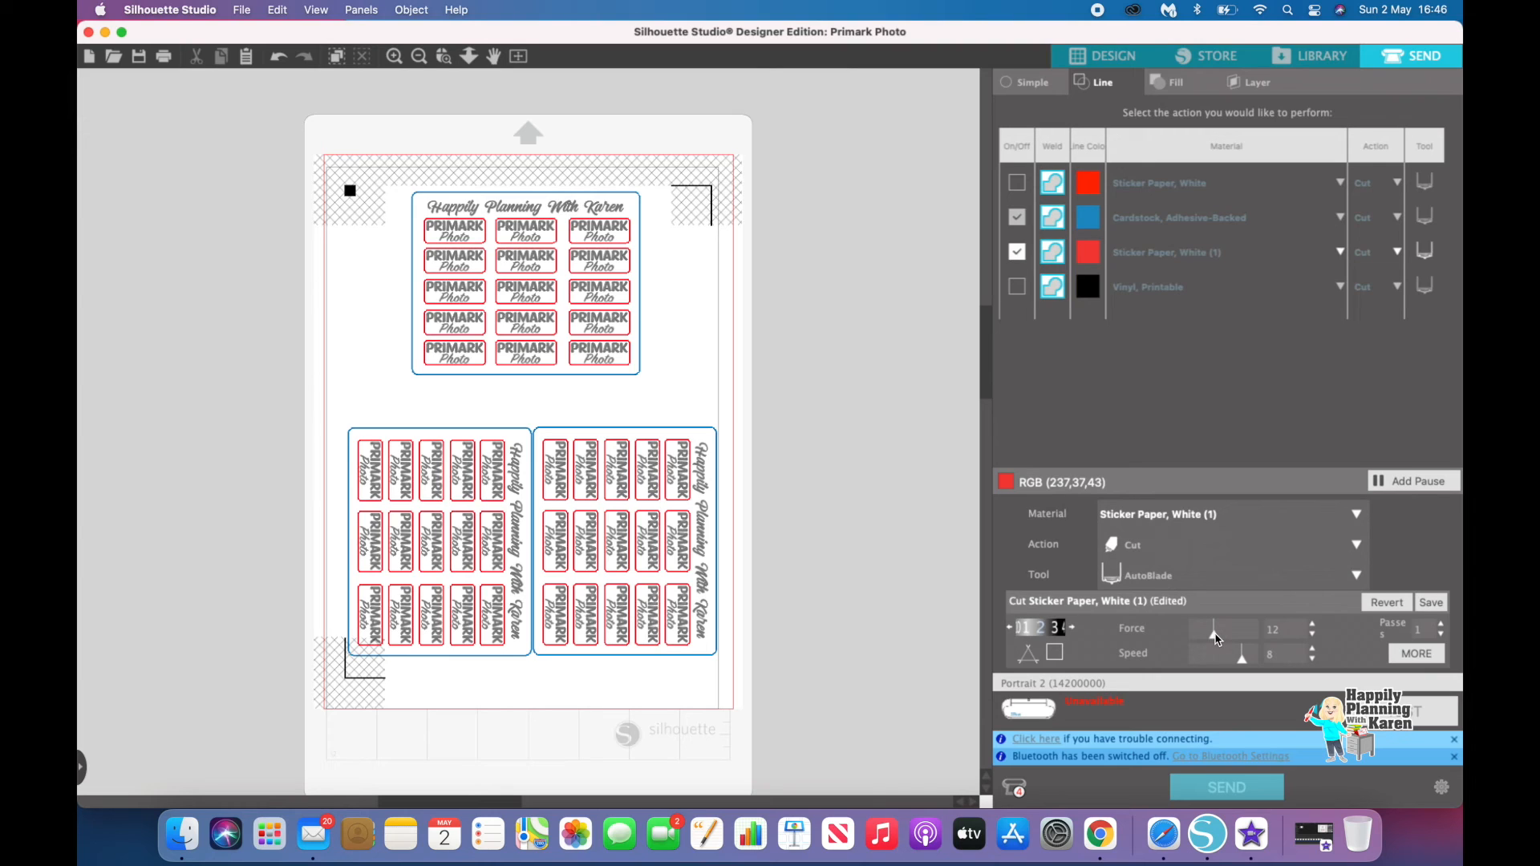
{"action": "left_click_drag", "start_coordinate": [1242, 659], "coordinate": [1249, 663]}
{"action": "left_click", "coordinate": [1313, 651]}
{"action": "left_click", "coordinate": [1074, 631]}
{"action": "left_click", "coordinate": [1075, 631]}
{"action": "left_click", "coordinate": [1075, 631]}
Step: Adjust the Cardstock, Adhesive-Backed line's cut to force 33, speed 2, and a deeper blade setting
{"action": "left_click", "coordinate": [1089, 225]}
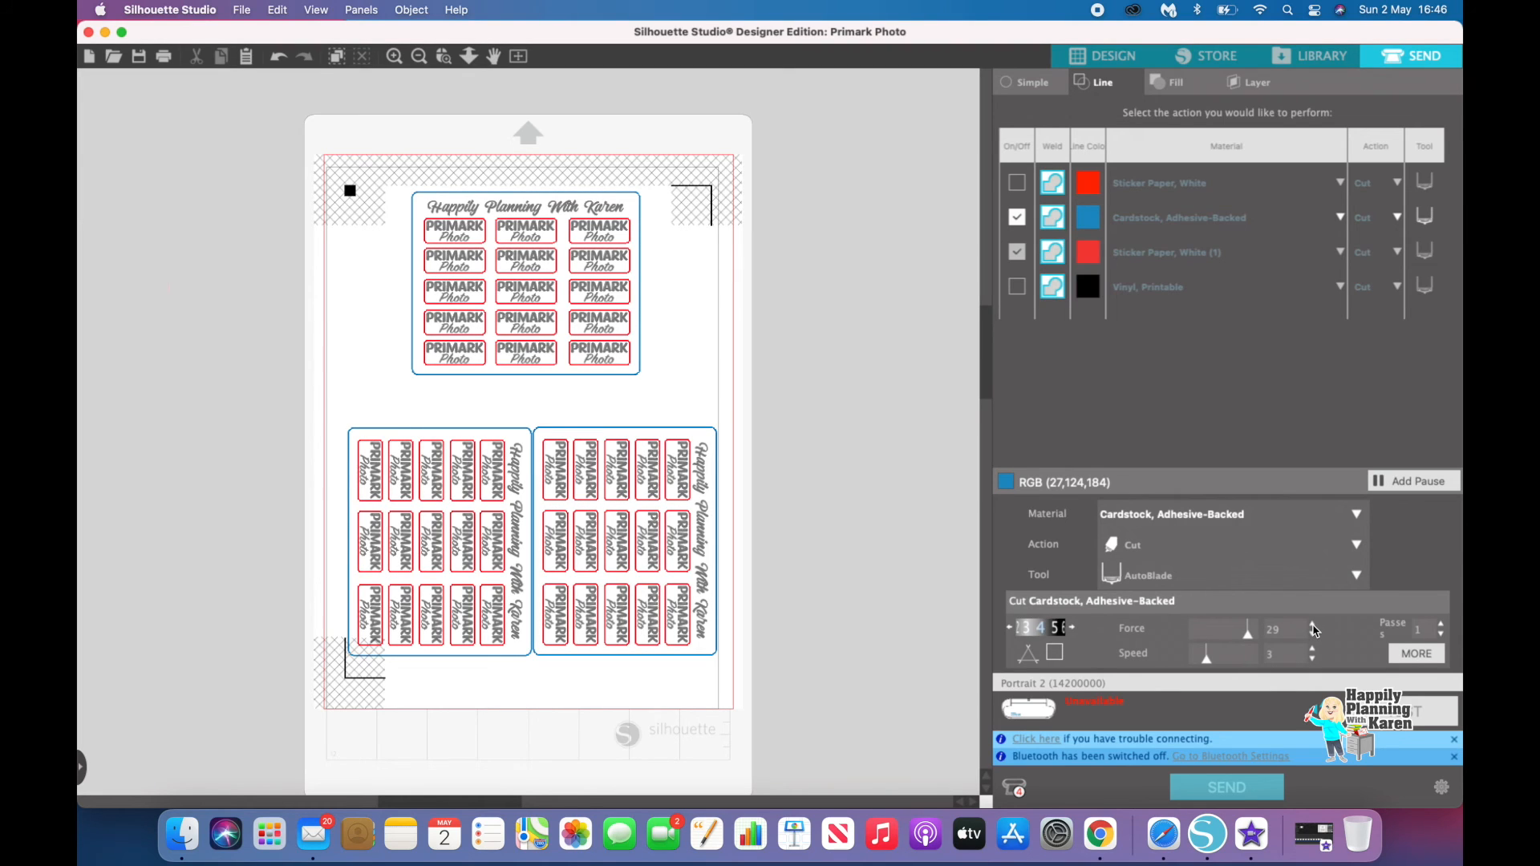
{"action": "left_click", "coordinate": [1312, 626]}
{"action": "left_click", "coordinate": [1313, 626]}
{"action": "left_click", "coordinate": [1312, 626]}
{"action": "left_click", "coordinate": [1313, 627]}
{"action": "left_click", "coordinate": [1312, 660]}
{"action": "left_click", "coordinate": [1073, 628]}
{"action": "left_click", "coordinate": [1074, 629]}
{"action": "left_click", "coordinate": [1073, 629]}
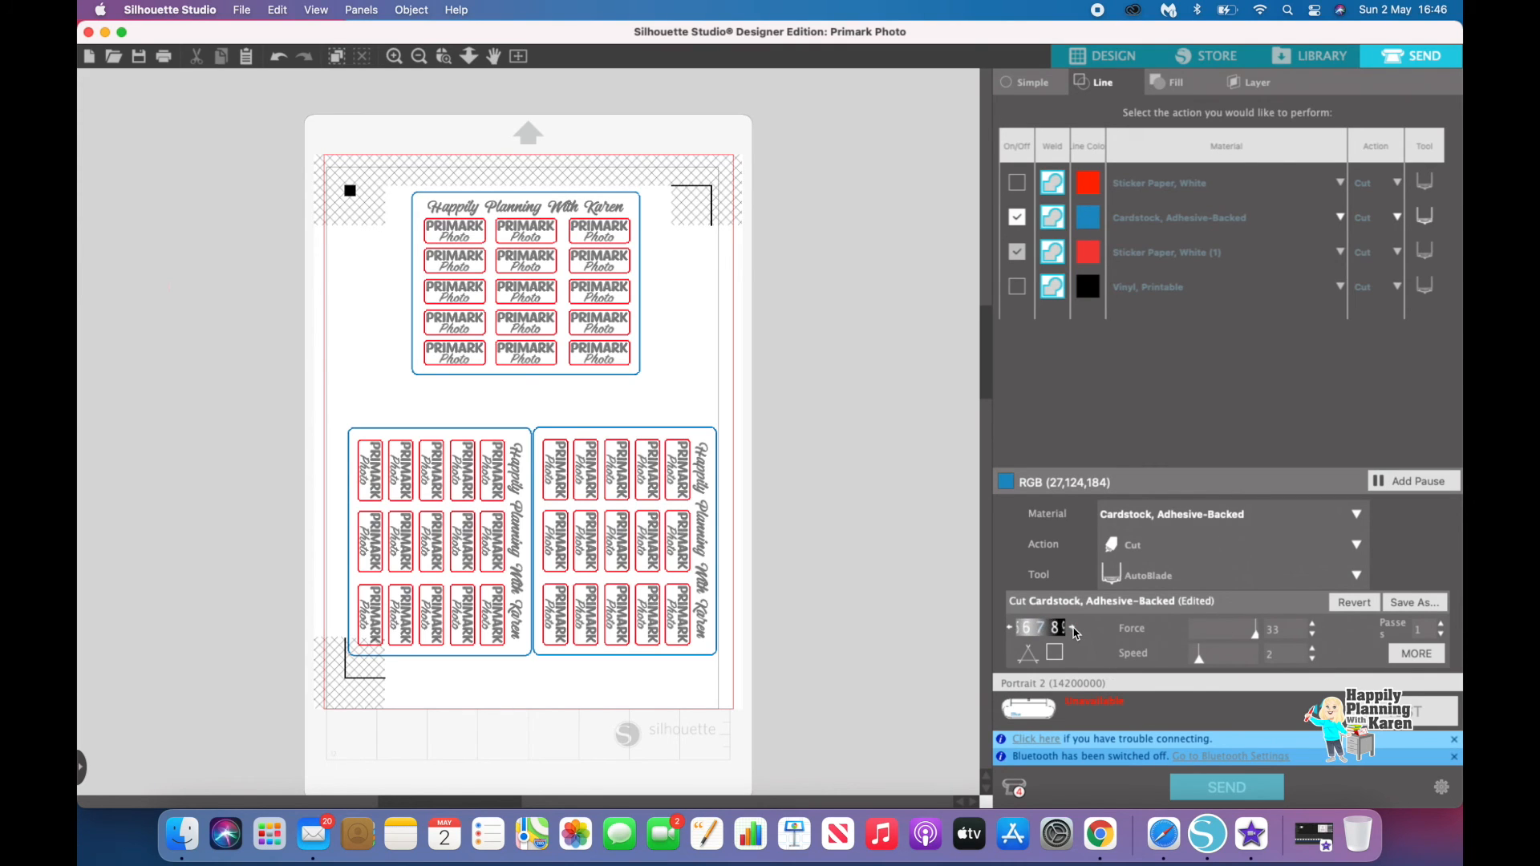
{"action": "left_click", "coordinate": [1074, 629]}
{"action": "left_click", "coordinate": [1073, 629]}
Step: Reselect the sticker paper line and open the list of Silhouette devices
{"action": "left_click", "coordinate": [1095, 256]}
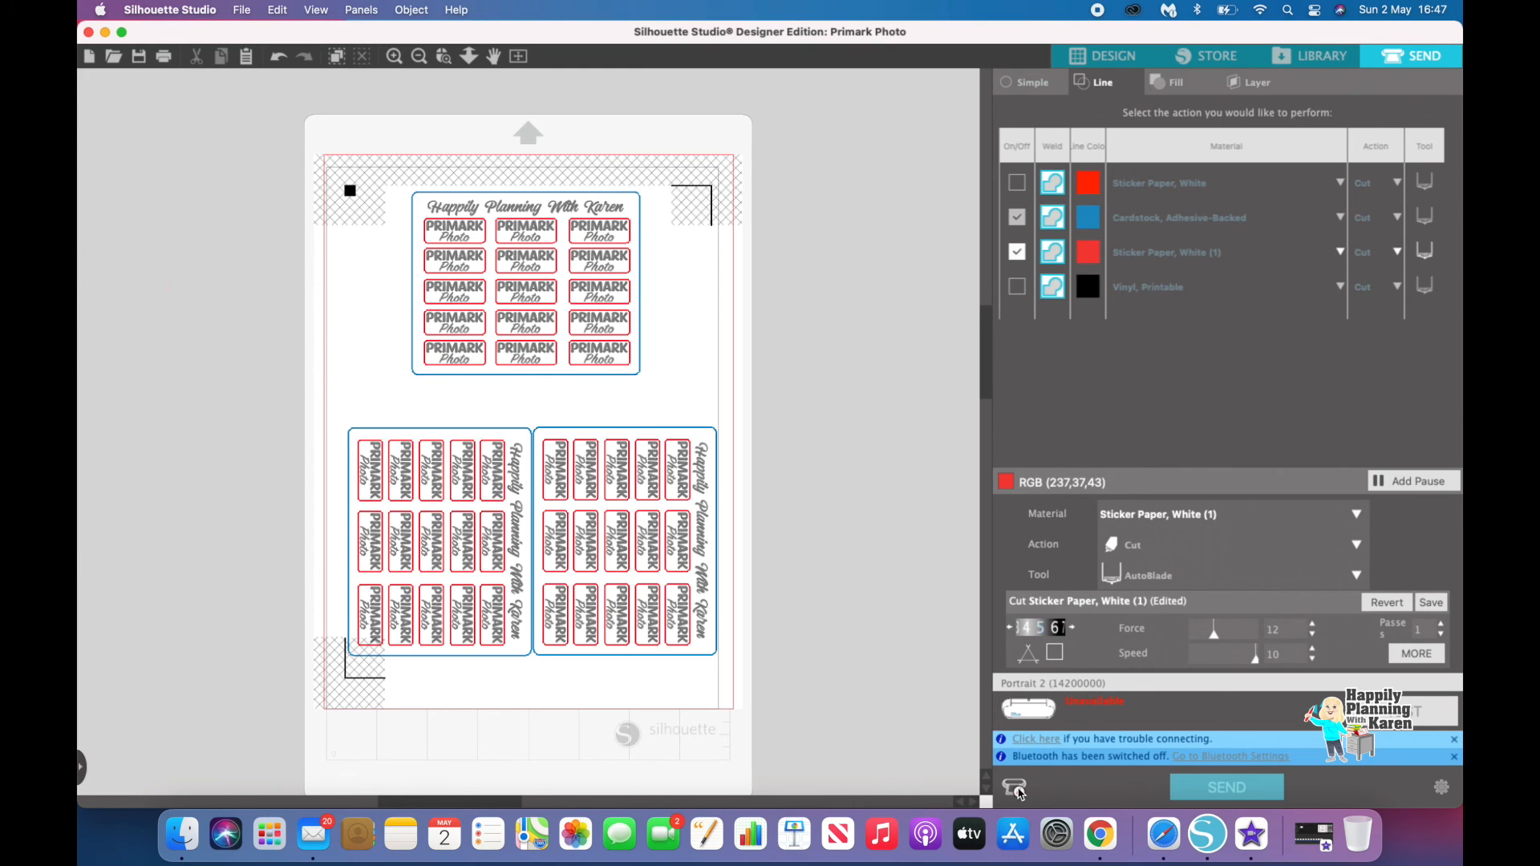
{"action": "left_click", "coordinate": [1015, 789]}
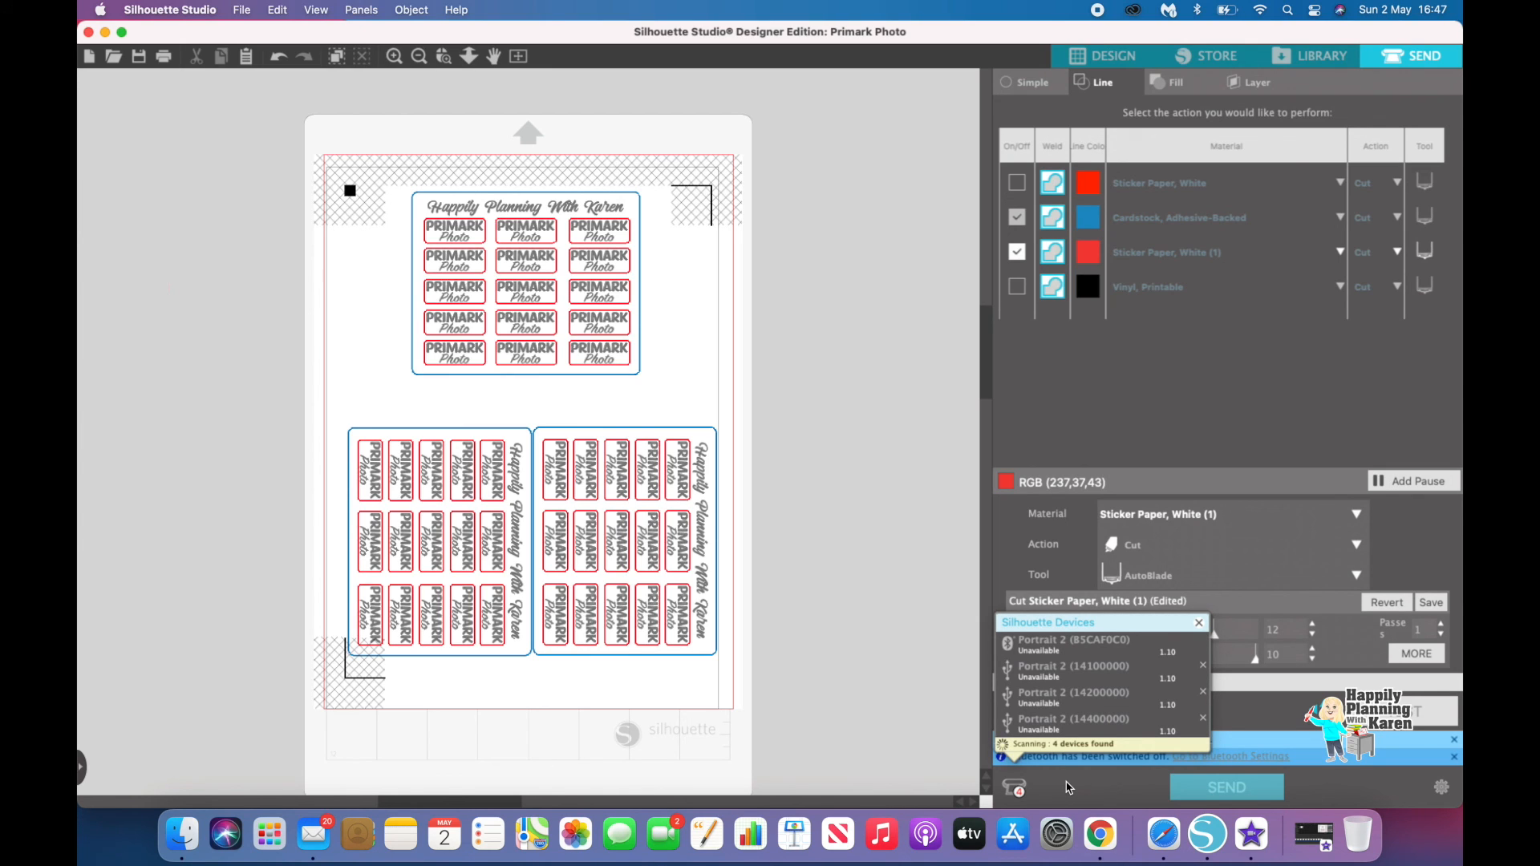
{"action": "key", "text": "super+shift+5"}
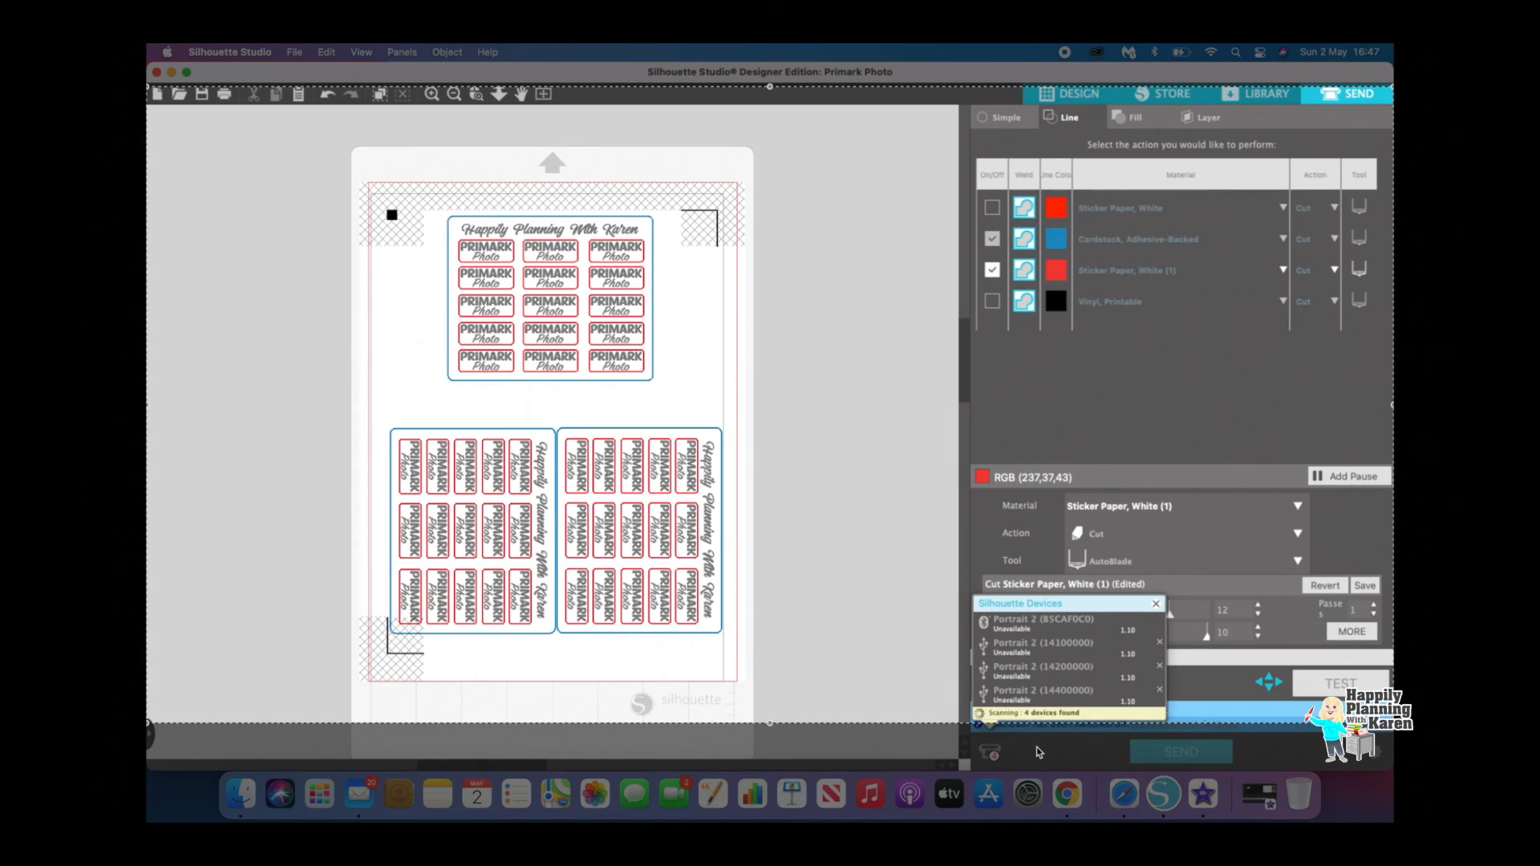